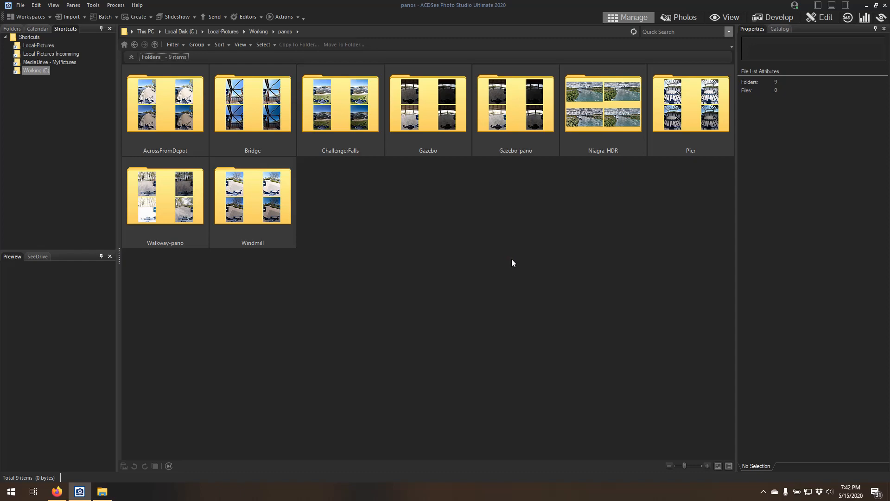
- From the ChallengerFalls folder, select DSC_3662.tif through DSC_3664.tif and open them in Photomatix Pro
{"action": "double_click", "coordinate": [356, 120]}
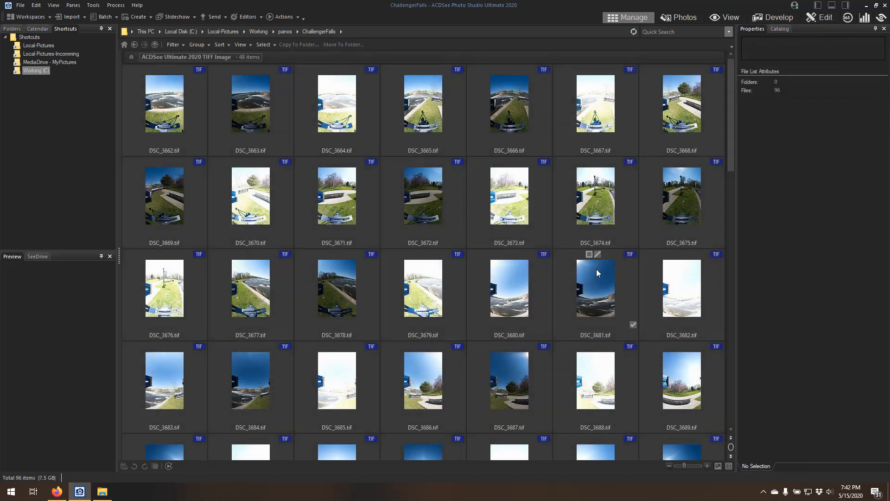
{"action": "scroll", "coordinate": [597, 273], "scroll_direction": "down", "scroll_amount": 6}
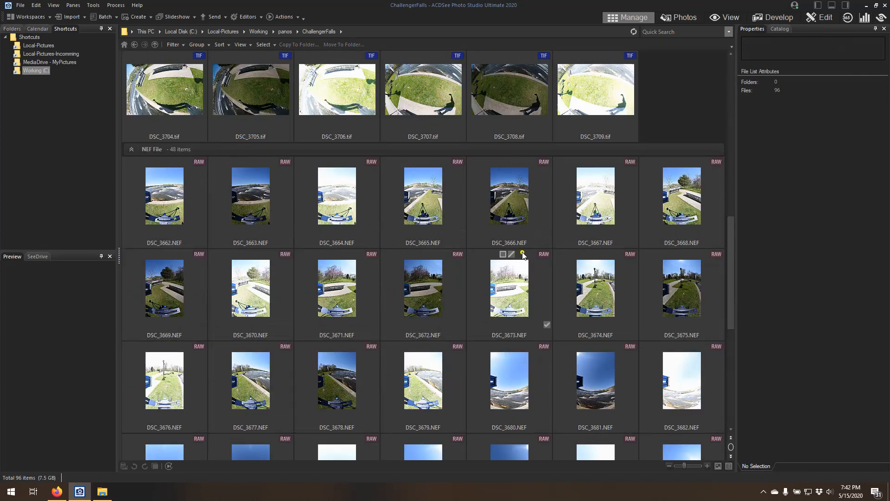
{"action": "scroll", "coordinate": [294, 222], "scroll_direction": "up", "scroll_amount": 6}
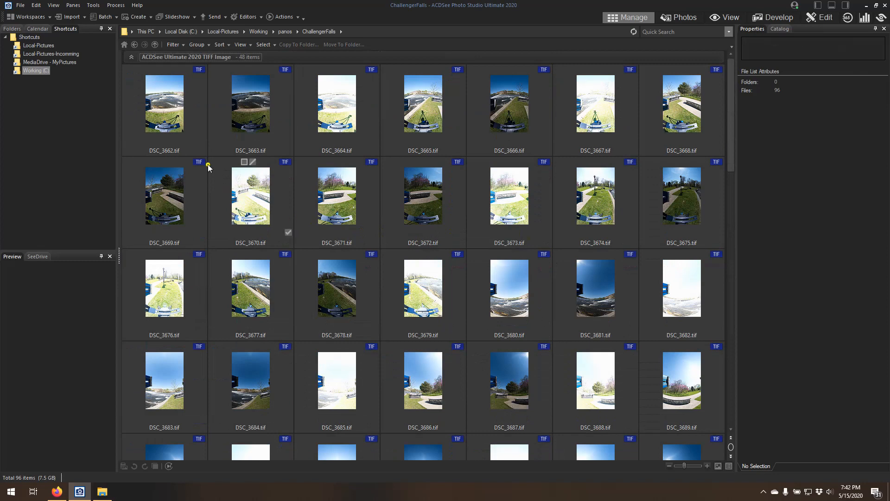
{"action": "left_click", "coordinate": [190, 99]}
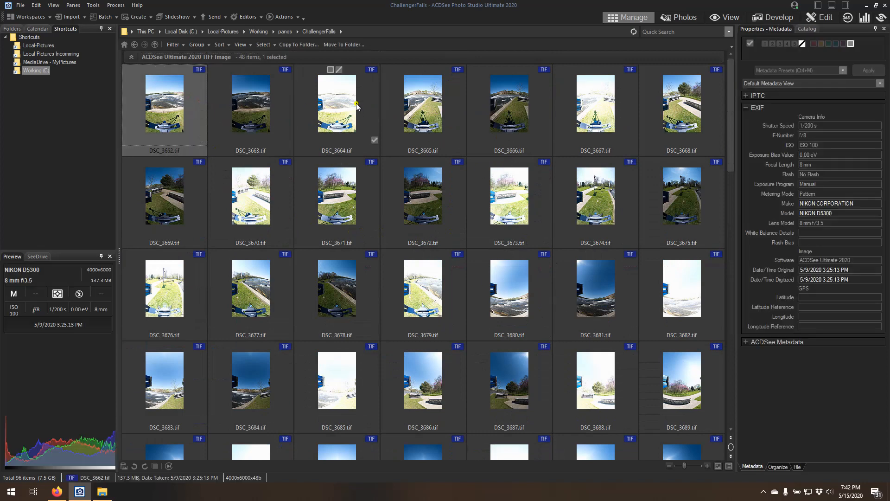
{"action": "left_click", "coordinate": [357, 106], "text": "shift"}
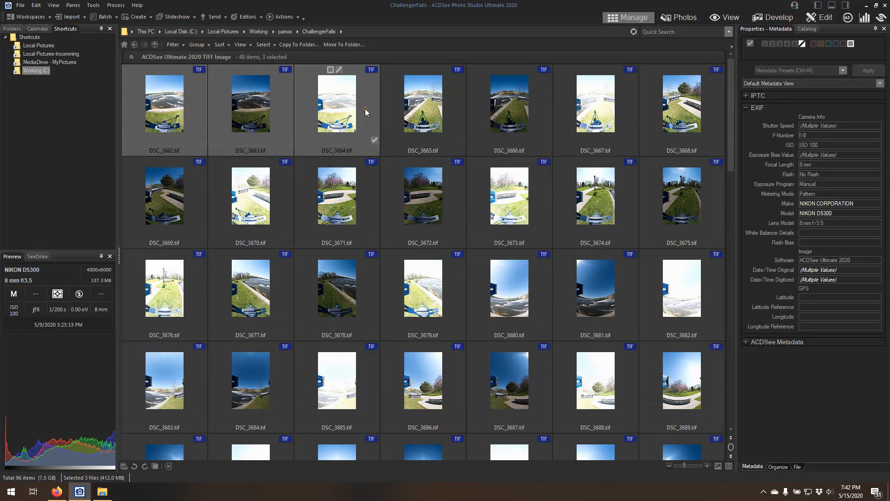
{"action": "left_click", "coordinate": [247, 19]}
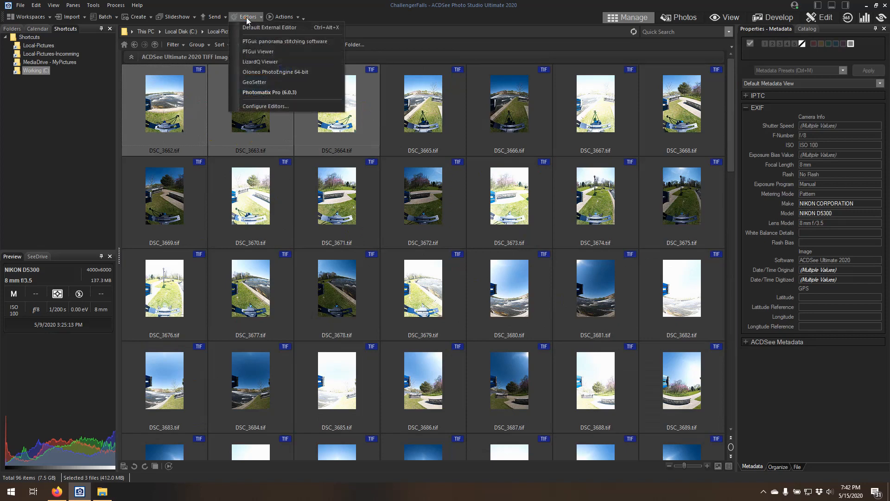
{"action": "left_click", "coordinate": [278, 94]}
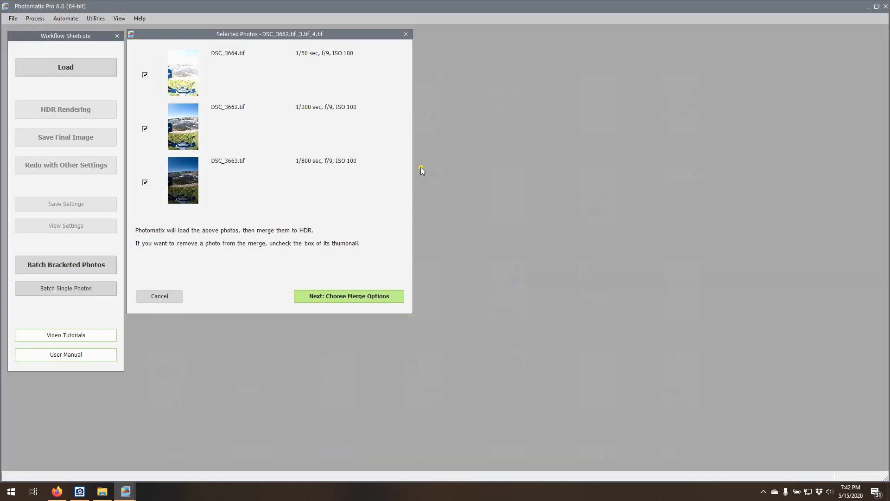
- Align and merge the three bracketed photos to HDR using the On Tripod alignment preset
{"action": "left_click", "coordinate": [342, 299]}
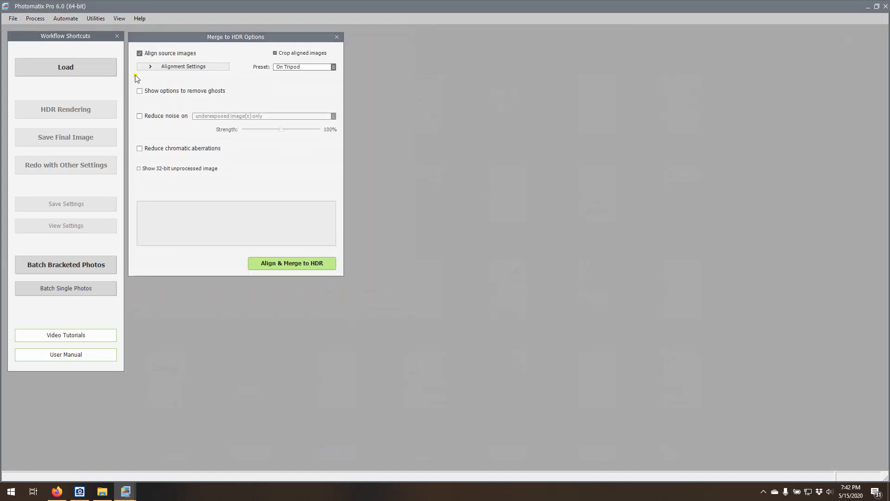
{"action": "left_click", "coordinate": [304, 266]}
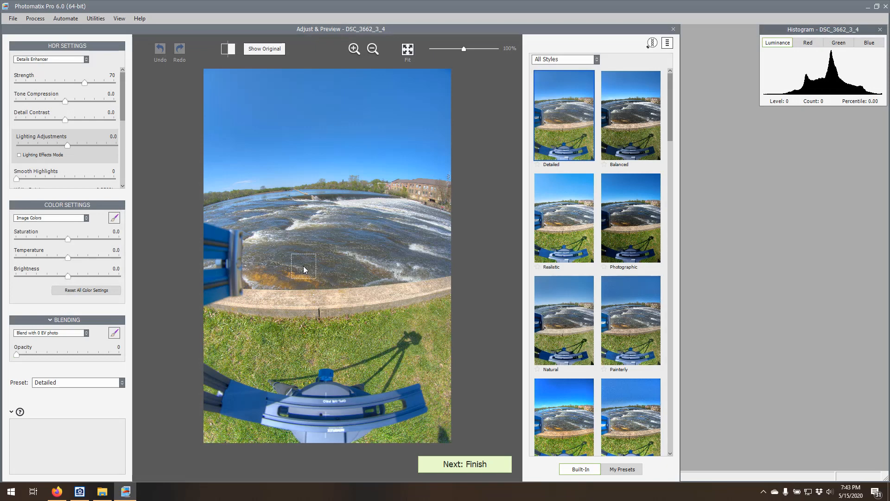
- Try the Realistic preset with Strength 47 and Lighting 3.9, and apply the Photographic preset instead
{"action": "left_click", "coordinate": [559, 226]}
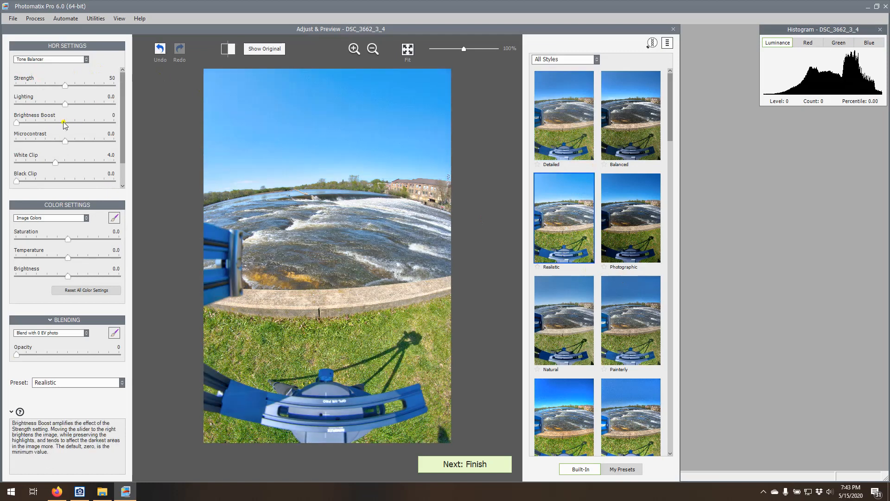
{"action": "left_click_drag", "start_coordinate": [65, 85], "coordinate": [84, 106]}
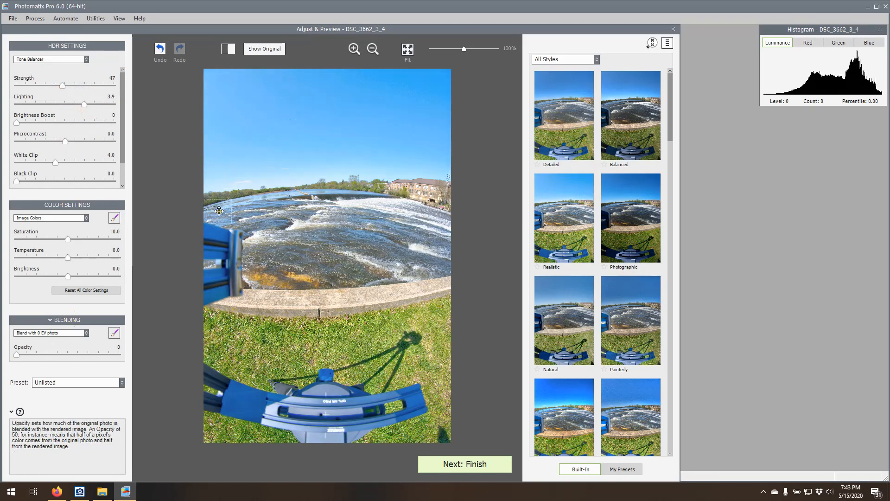
{"action": "left_click", "coordinate": [648, 207]}
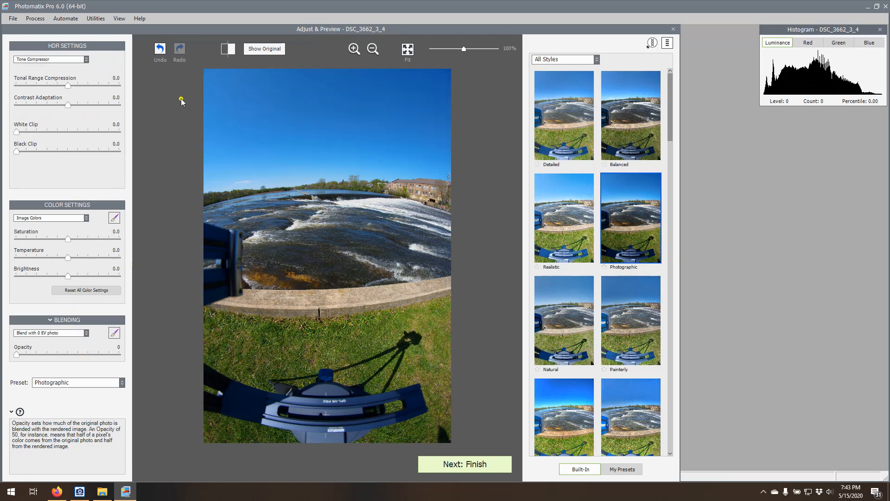
- Set up batch processing of bracketed photos with the ChallengerFalls folder as source, filtered to TIFF files
{"action": "left_click", "coordinate": [63, 20]}
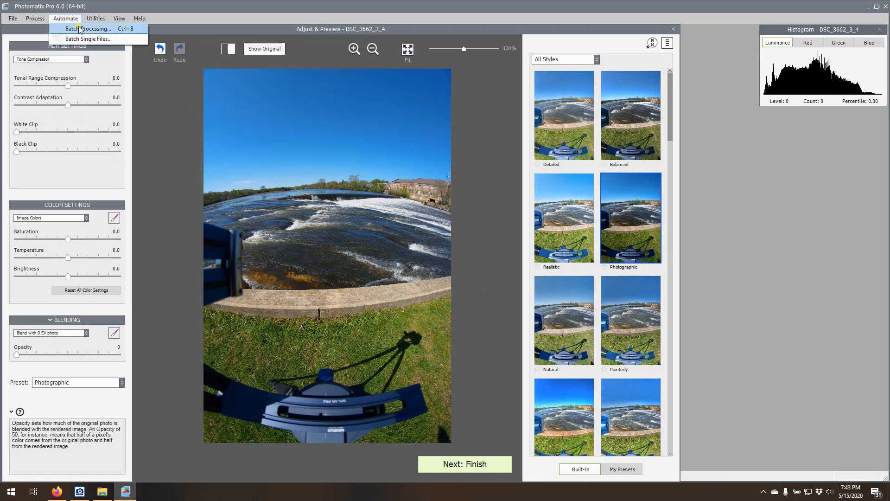
{"action": "left_click", "coordinate": [79, 29]}
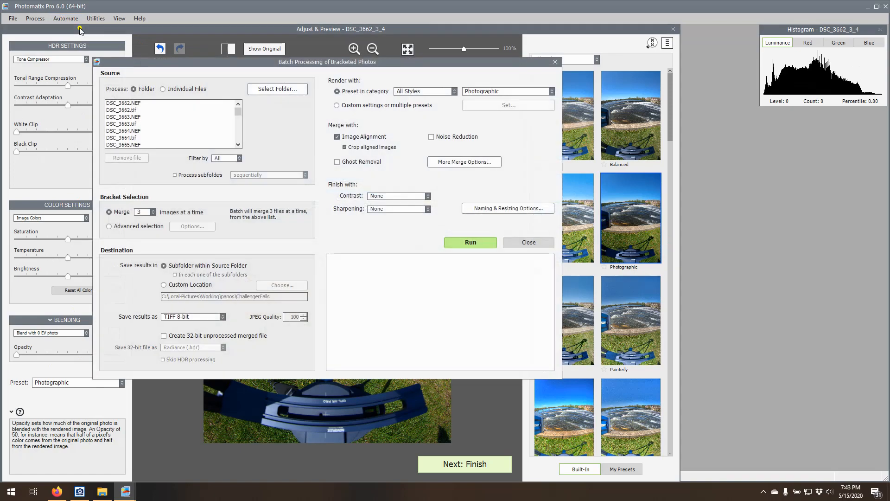
{"action": "left_click", "coordinate": [288, 92]}
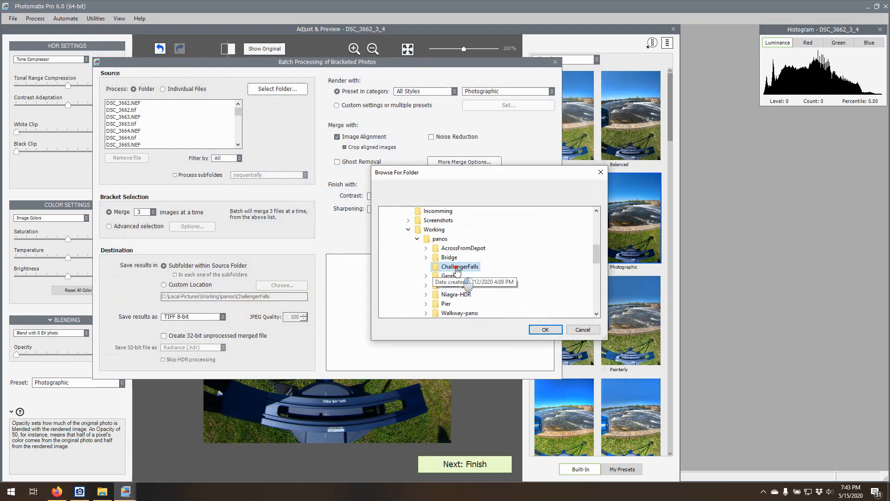
{"action": "left_click", "coordinate": [546, 330]}
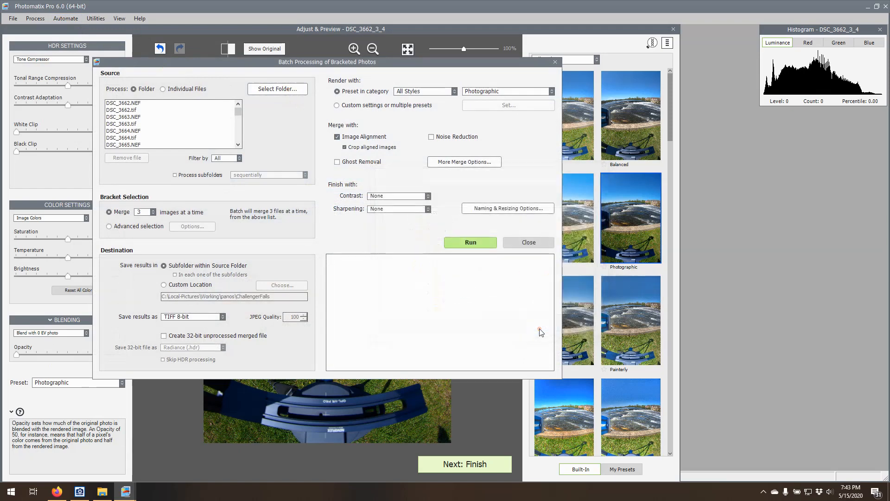
{"action": "left_click", "coordinate": [228, 160]}
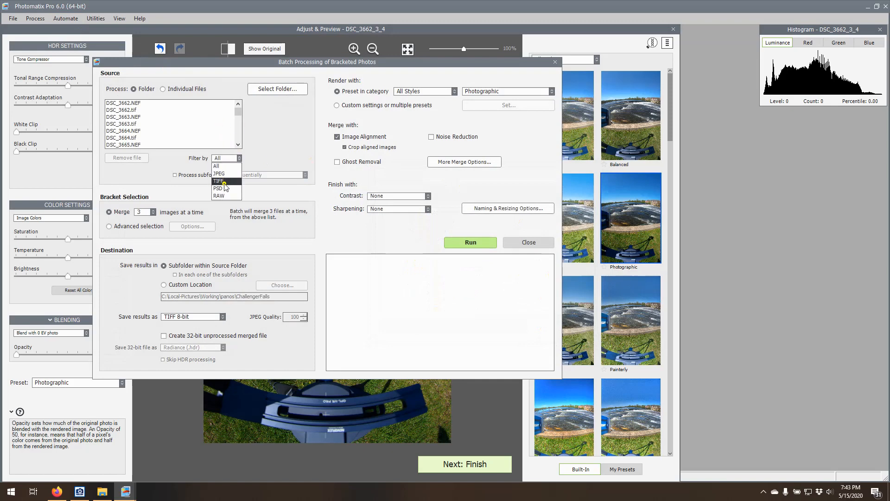
{"action": "left_click", "coordinate": [224, 181]}
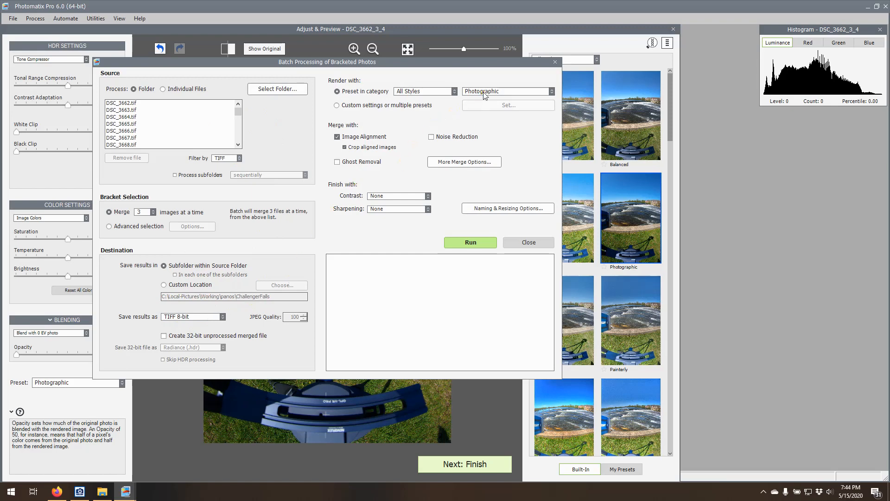
- Run the batch merge with the Photographic preset and Image Alignment turned off
{"action": "left_click", "coordinate": [468, 93]}
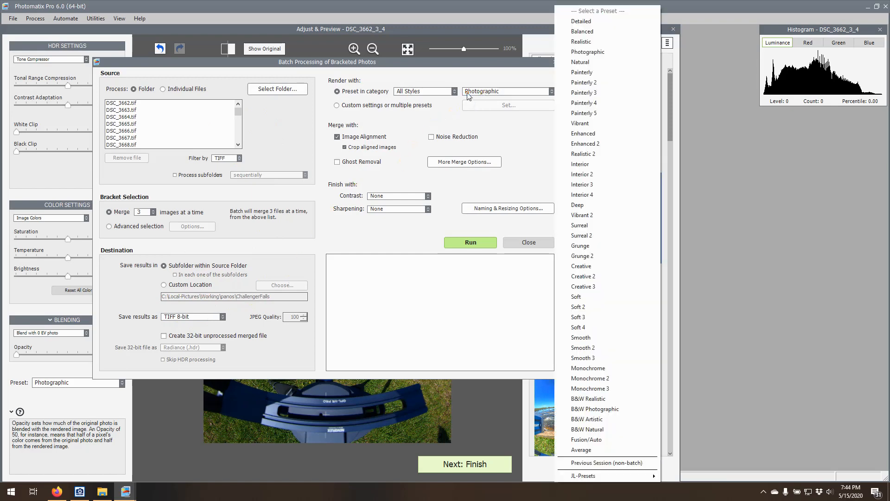
{"action": "left_click", "coordinate": [596, 52]}
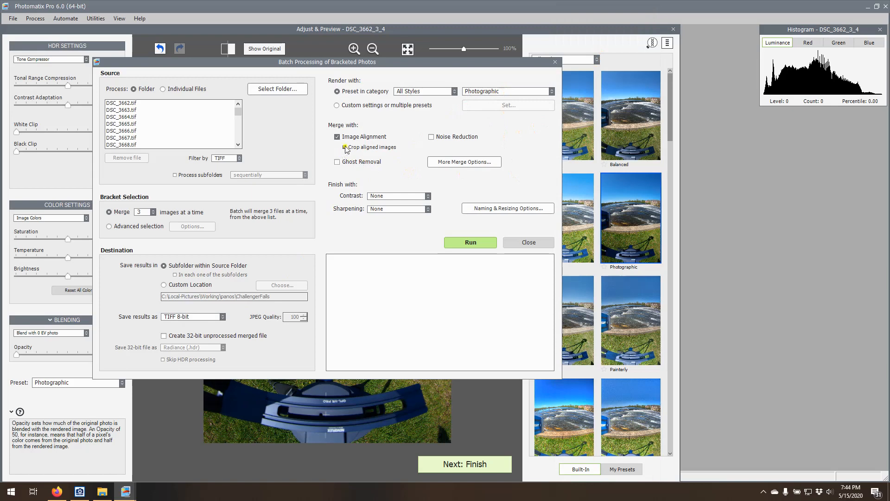
{"action": "mouse_move", "coordinate": [354, 141]}
{"action": "left_click", "coordinate": [338, 138]}
{"action": "mouse_move", "coordinate": [360, 160]}
{"action": "left_click", "coordinate": [487, 243]}
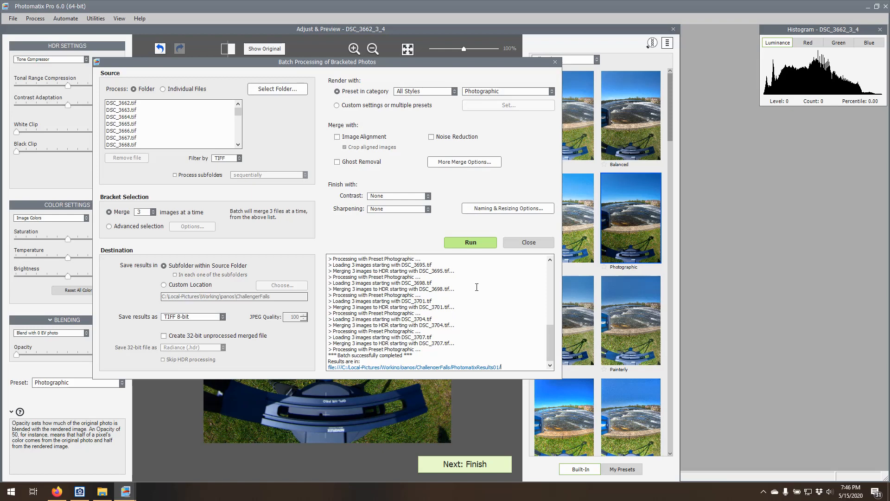
- Close the batch processing dialog and exit Photomatix Pro without saving the previewed image
{"action": "left_click", "coordinate": [523, 243]}
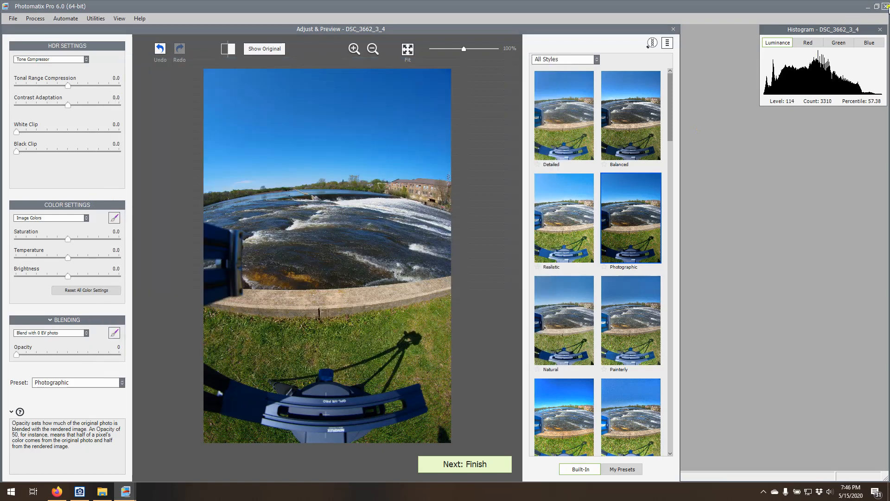
{"action": "left_click", "coordinate": [887, 7]}
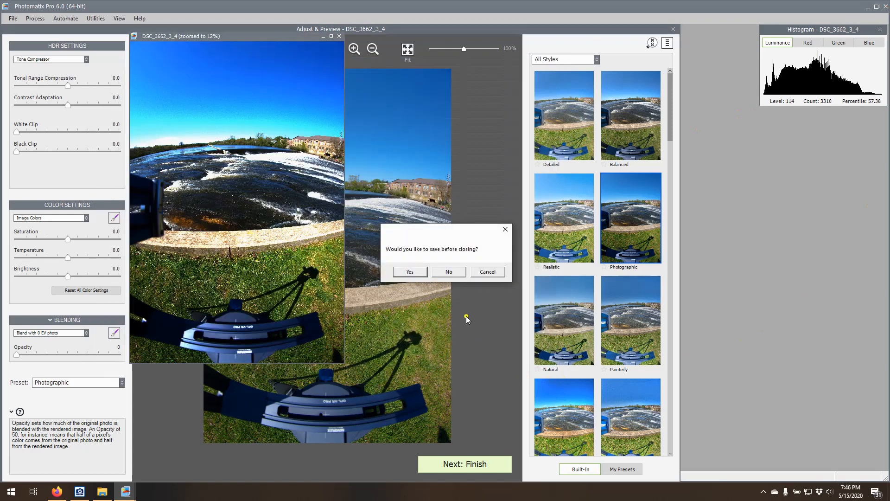
{"action": "left_click", "coordinate": [446, 272]}
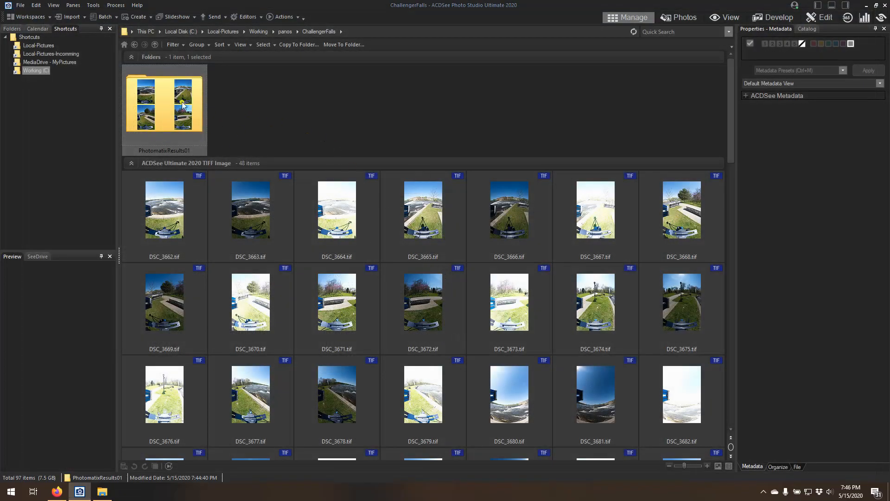
- Rename the PhotomatixResults01 folder as PhotomatixResults_Photographic
{"action": "left_click", "coordinate": [365, 31]}
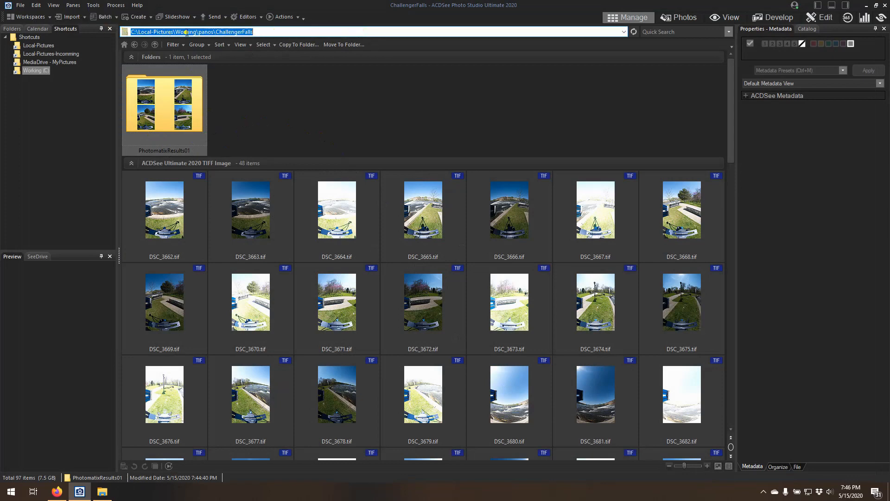
{"action": "left_click", "coordinate": [311, 98]}
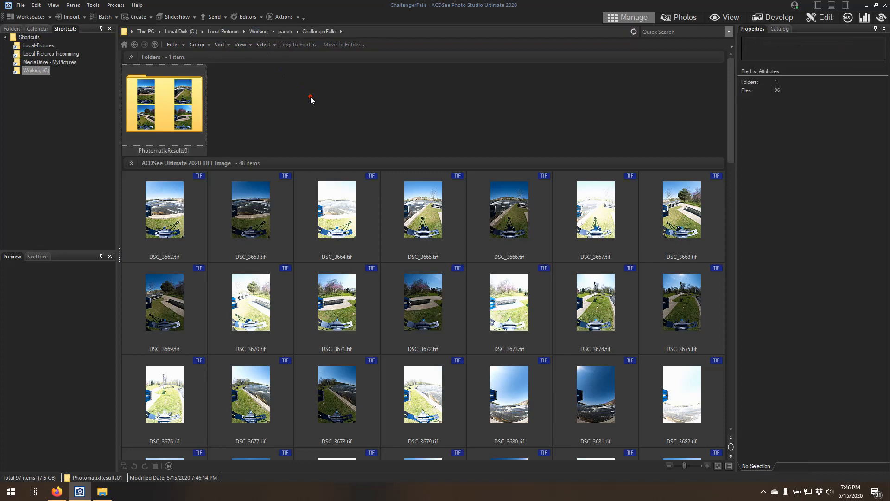
{"action": "left_click", "coordinate": [185, 152]}
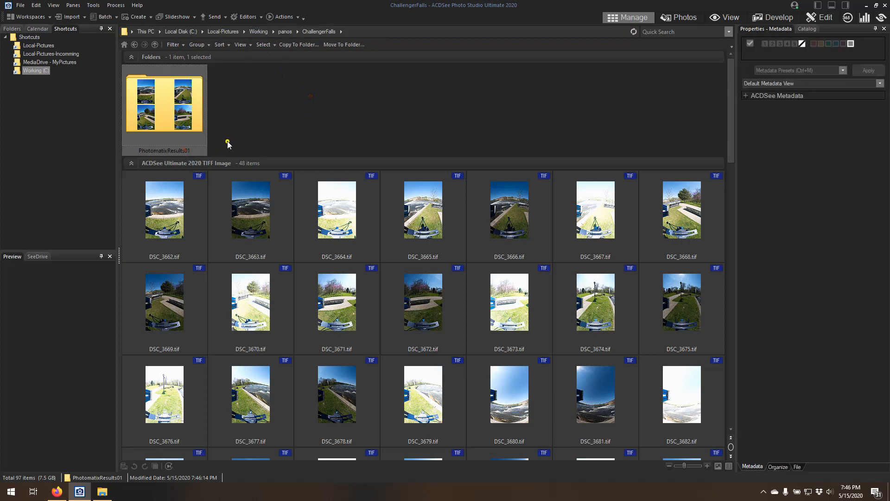
{"action": "left_click", "coordinate": [189, 152]}
{"action": "key", "text": "End"}
{"action": "key", "text": "BackSpace"}
{"action": "key", "text": "BackSpace"}
{"action": "type", "text": "_"}
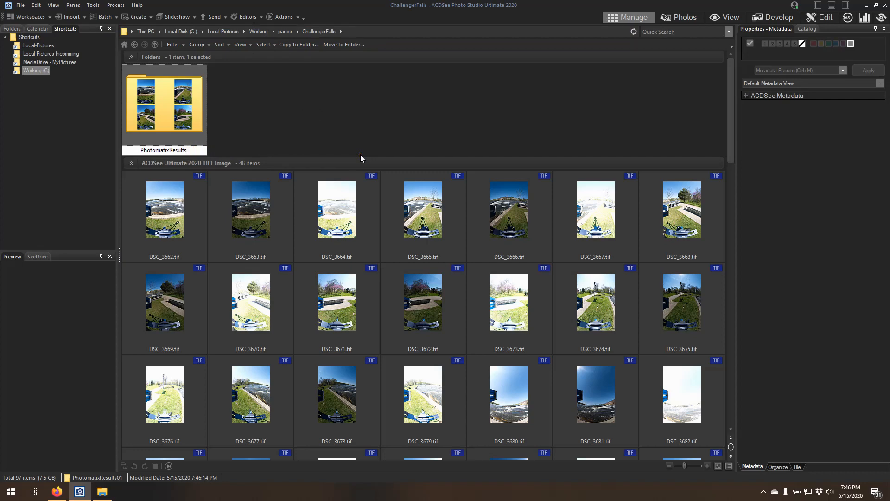
{"action": "type", "text": "Photographic"}
{"action": "key", "text": "Return"}
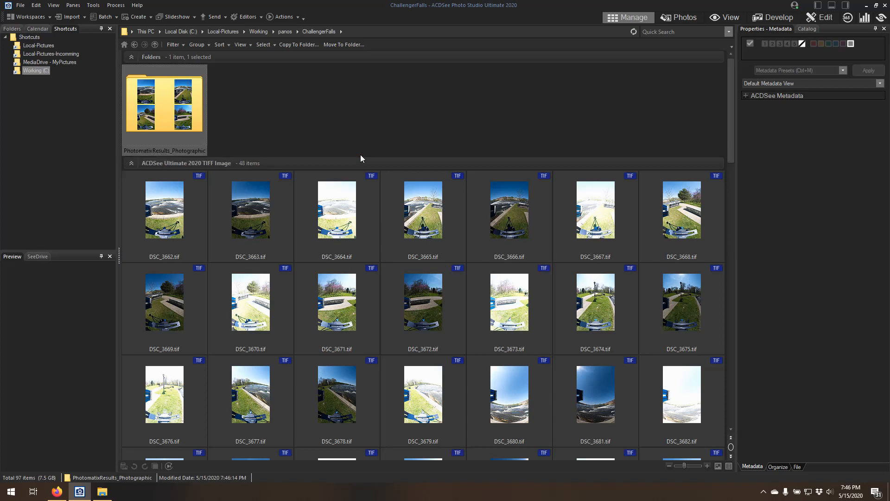
- Select all merged TIFF images in the PhotomatixResults_Photographic folder and open them in PTGui
{"action": "double_click", "coordinate": [171, 104]}
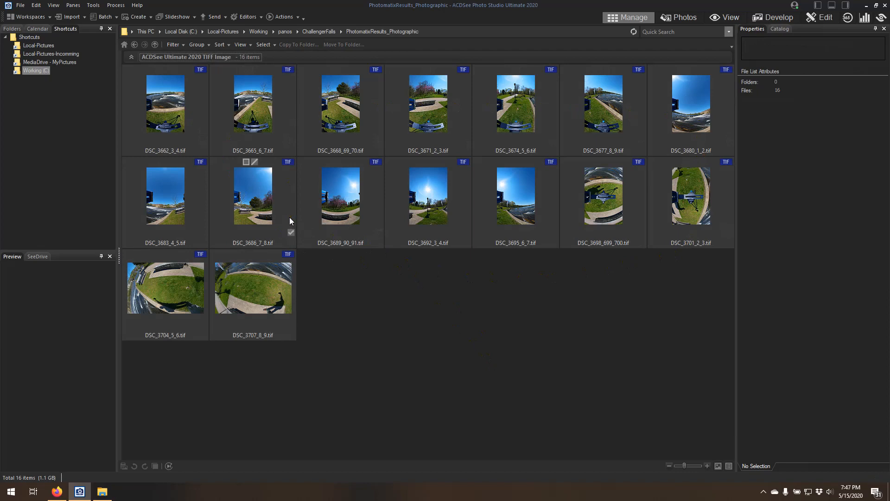
{"action": "left_click", "coordinate": [194, 99]}
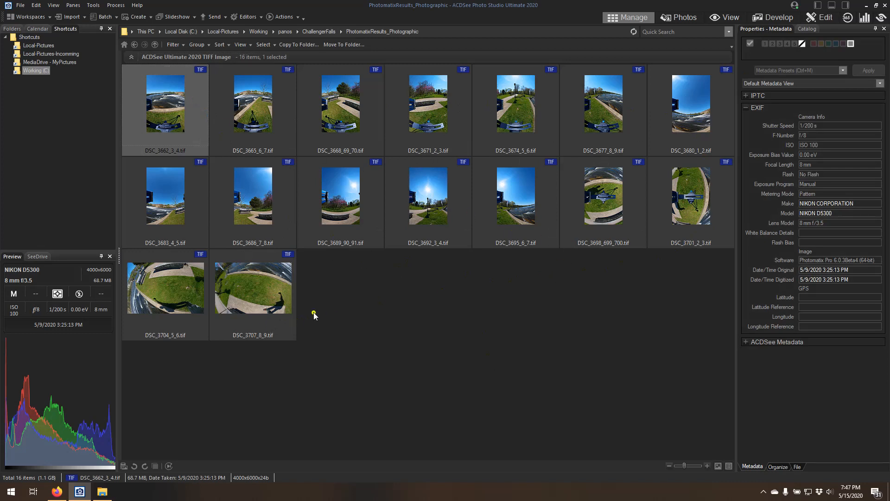
{"action": "left_click", "coordinate": [248, 320], "text": "shift"}
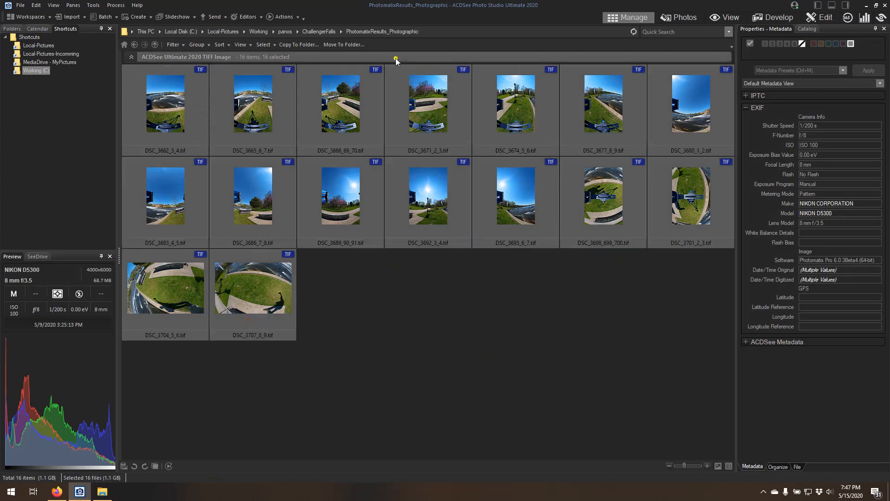
{"action": "left_click", "coordinate": [241, 18]}
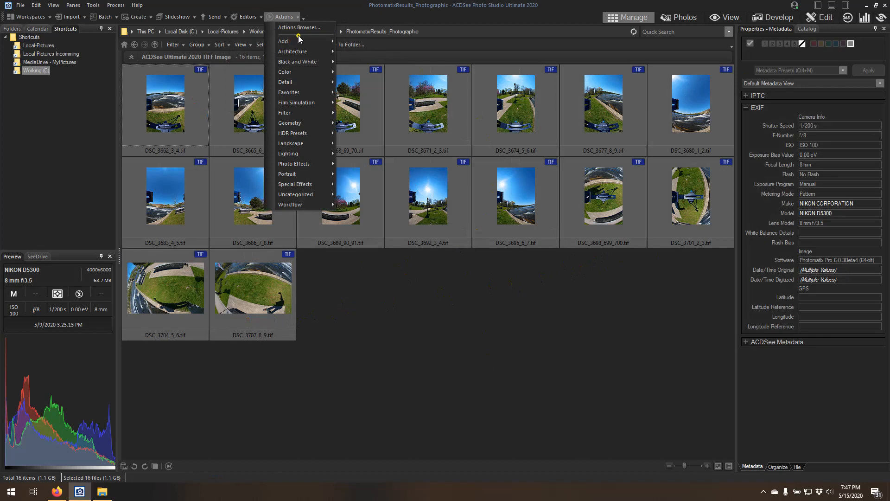
{"action": "left_click", "coordinate": [258, 42]}
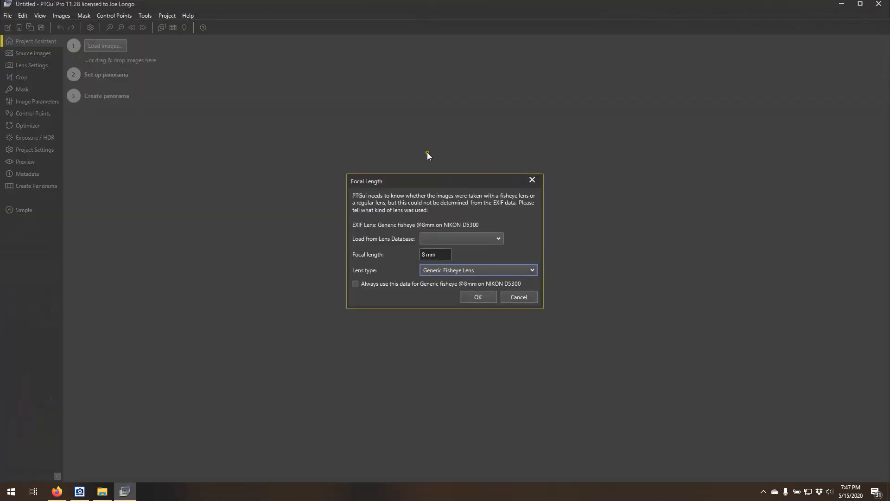
- Load the 8 mm Rokinon Fisheye lens from the lens database and accept it for the imported images
{"action": "left_click", "coordinate": [472, 239]}
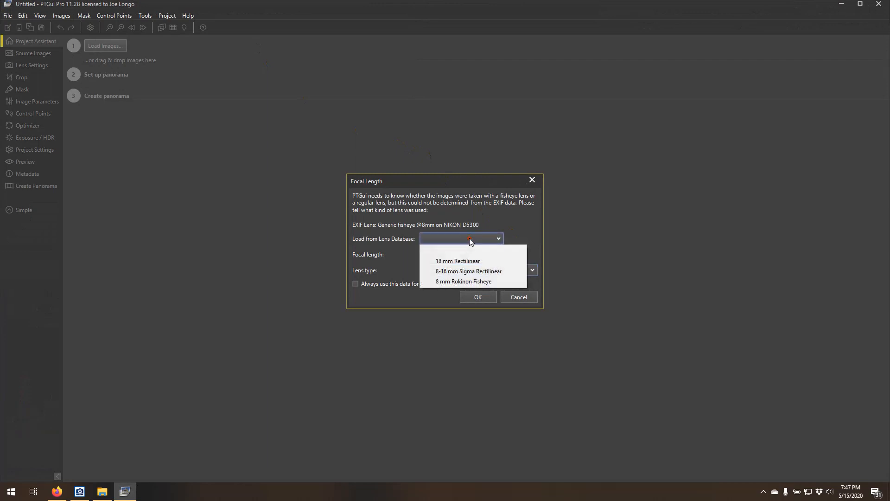
{"action": "left_click", "coordinate": [481, 281]}
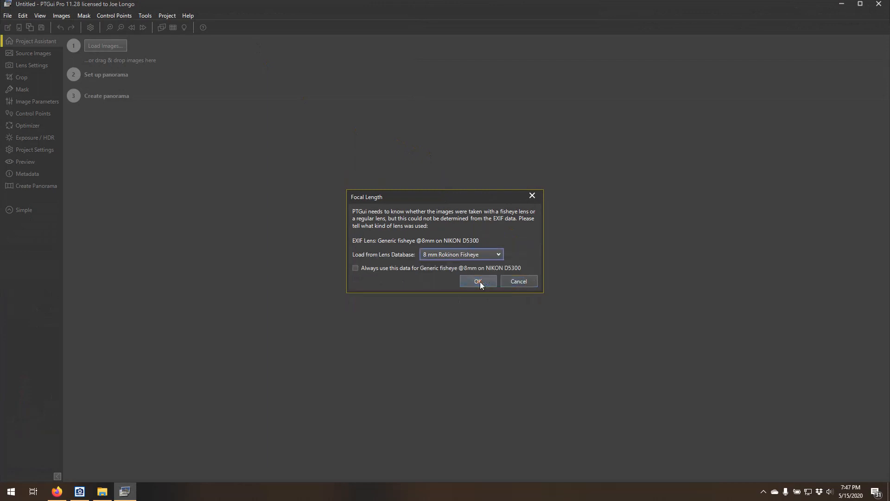
{"action": "left_click", "coordinate": [479, 282]}
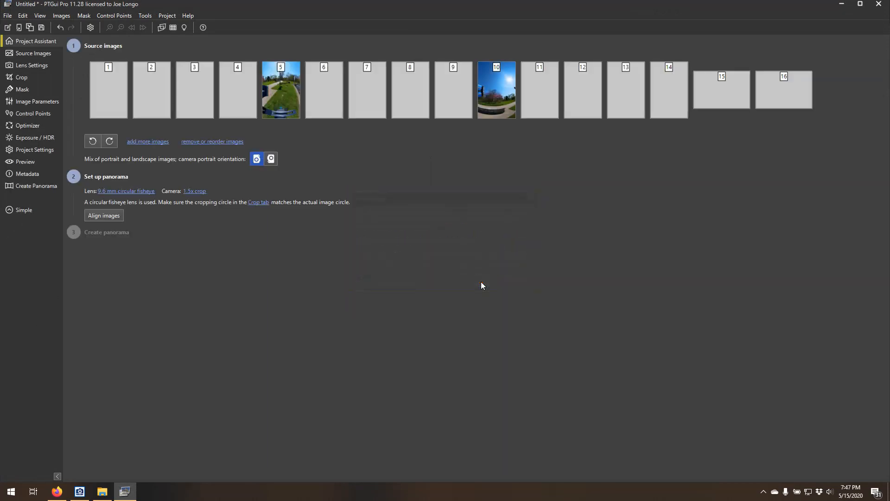
- Enable viewpoint optimization for source images 15 and 16
{"action": "right_click", "coordinate": [735, 88]}
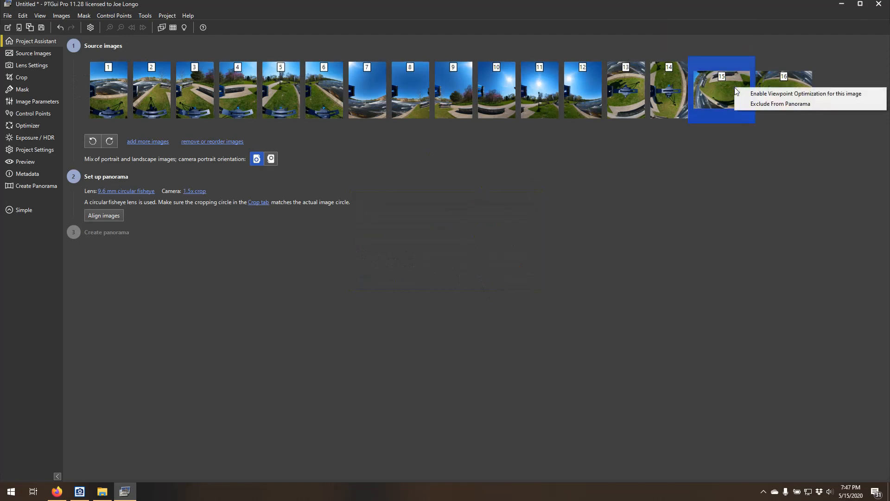
{"action": "left_click", "coordinate": [753, 95]}
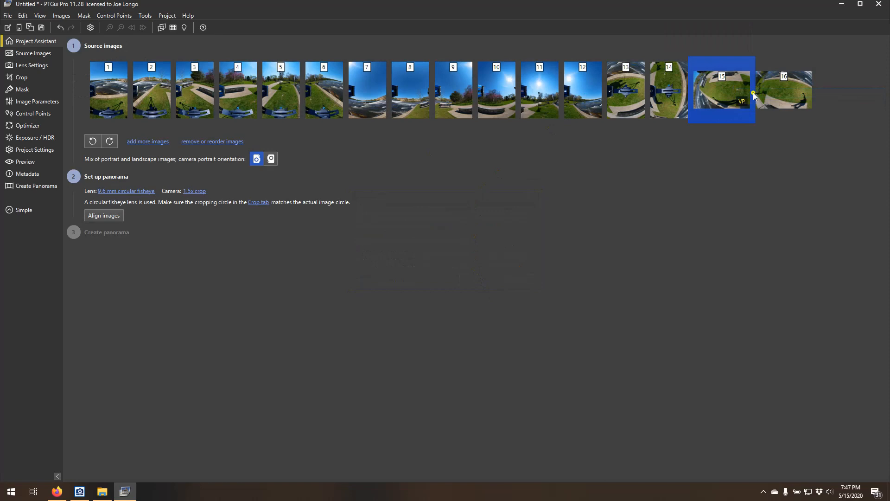
{"action": "right_click", "coordinate": [788, 98]}
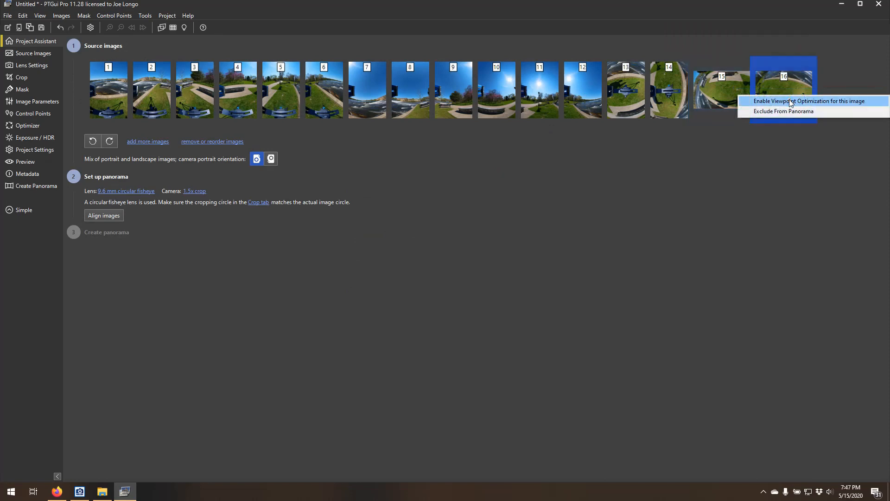
{"action": "left_click", "coordinate": [791, 102]}
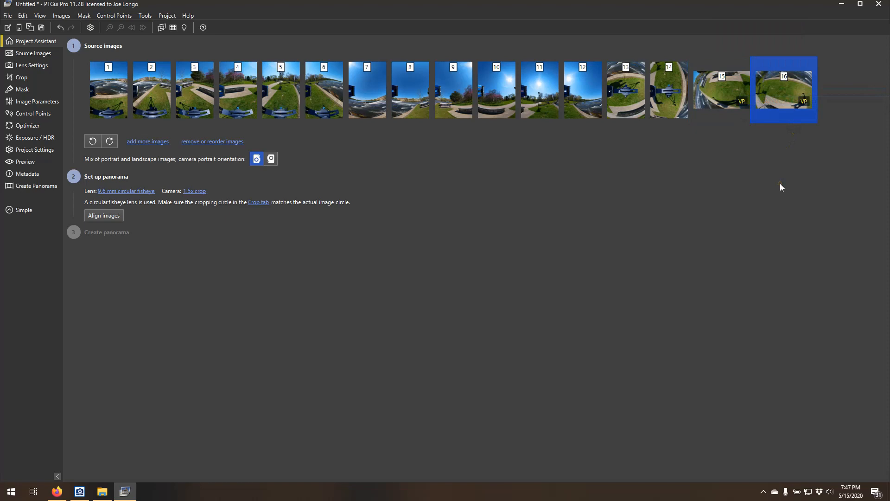
- In image 1's mask, outline the blue camera bracket on the photo's left edge in red and fill it
{"action": "left_click", "coordinate": [25, 91]}
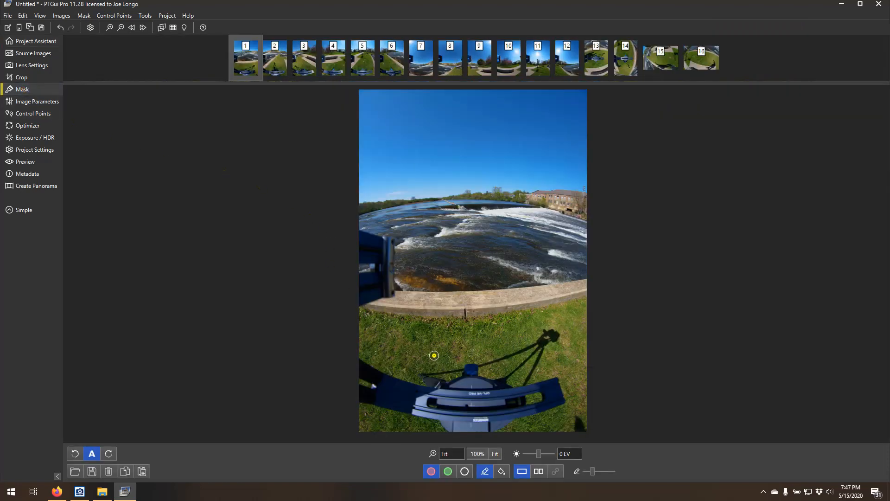
{"action": "scroll", "coordinate": [489, 345], "scroll_direction": "up", "scroll_amount": 1}
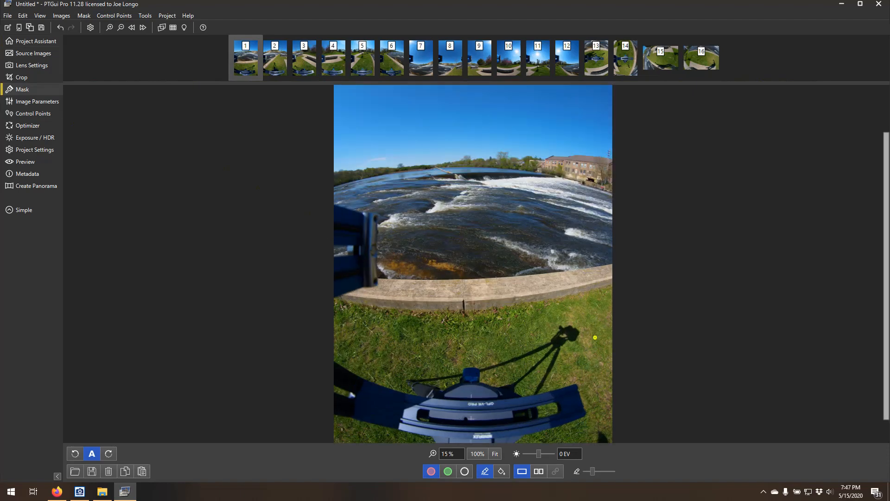
{"action": "scroll", "coordinate": [884, 277], "scroll_direction": "down", "scroll_amount": 1}
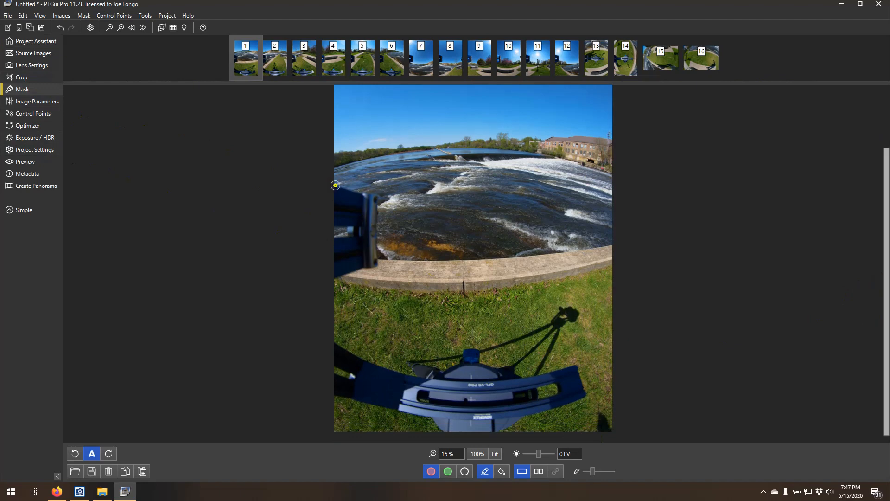
{"action": "left_click_drag", "start_coordinate": [335, 184], "coordinate": [377, 192]}
{"action": "left_click", "coordinate": [379, 263], "text": "shift"}
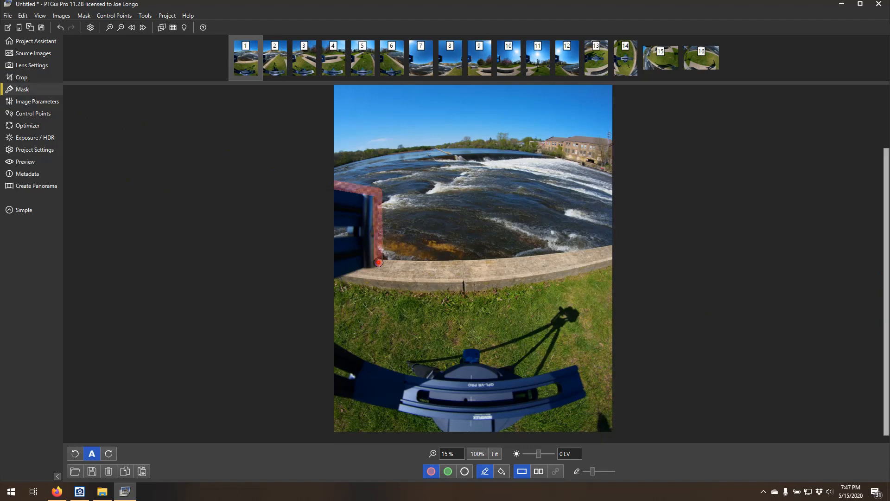
{"action": "left_click", "coordinate": [335, 281], "text": "shift"}
{"action": "left_click", "coordinate": [348, 240], "text": "ctrl"}
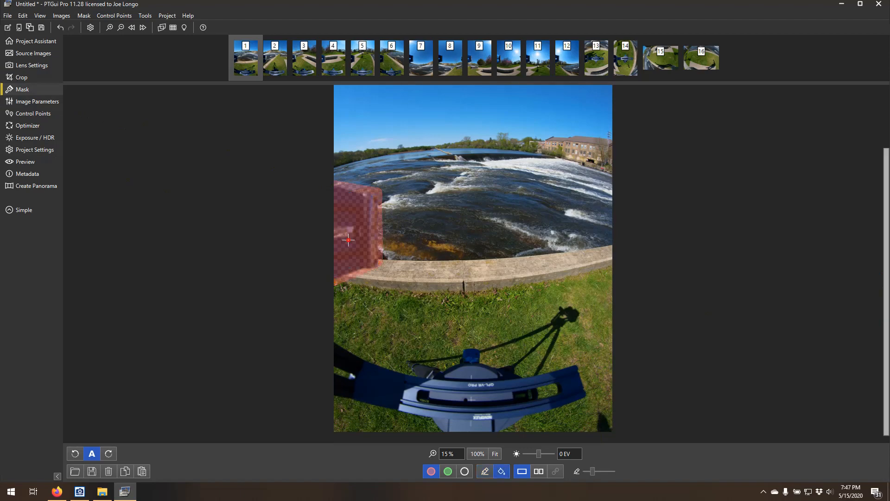
- Outline the curved panoramic head rail and tripod base along the bottom of image 1 in red and fill the enclosed area
{"action": "left_click_drag", "start_coordinate": [333, 342], "coordinate": [367, 360]}
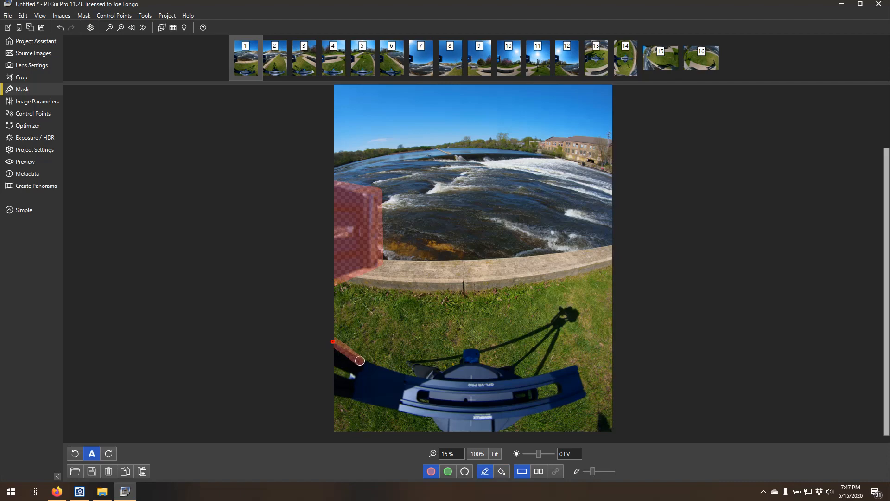
{"action": "left_click", "coordinate": [425, 374], "text": "shift"}
{"action": "mouse_move", "coordinate": [410, 363]}
{"action": "left_mouse_down"}
{"action": "mouse_move", "coordinate": [454, 366]}
{"action": "mouse_move", "coordinate": [473, 350]}
{"action": "mouse_move", "coordinate": [477, 362]}
{"action": "mouse_move", "coordinate": [530, 376]}
{"action": "left_mouse_up"}
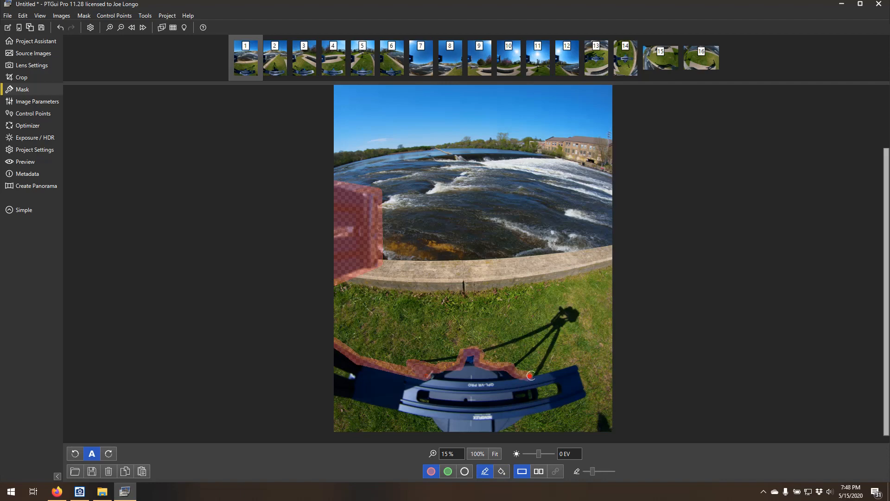
{"action": "left_click", "coordinate": [577, 366], "text": "shift"}
{"action": "left_click", "coordinate": [585, 393], "text": "shift"}
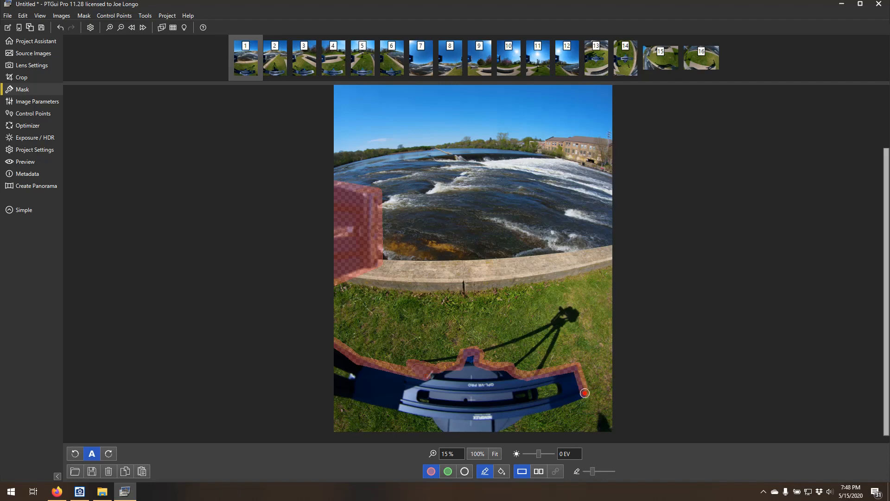
{"action": "left_click", "coordinate": [526, 418], "text": "shift"}
{"action": "left_click", "coordinate": [501, 430], "text": "shift"}
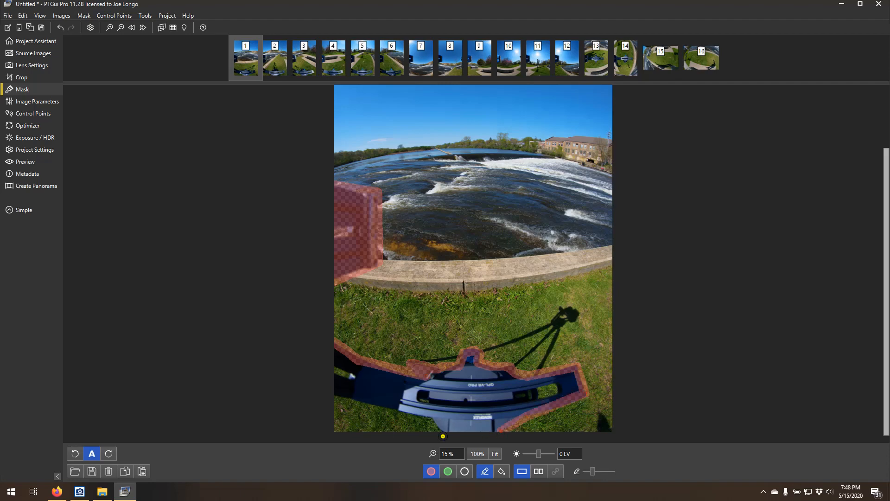
{"action": "left_click_drag", "start_coordinate": [444, 431], "coordinate": [430, 416]}
{"action": "left_click", "coordinate": [398, 409], "text": "shift"}
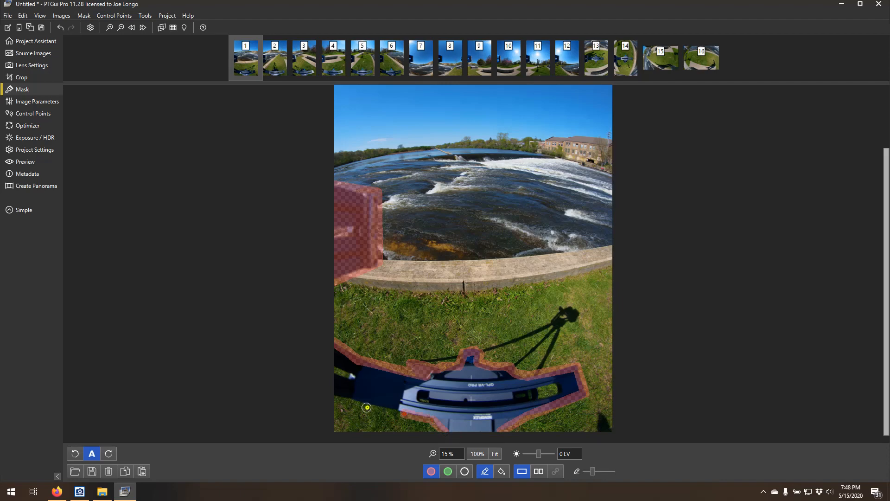
{"action": "left_click", "coordinate": [351, 399], "text": "shift"}
{"action": "left_click", "coordinate": [334, 395], "text": "shift"}
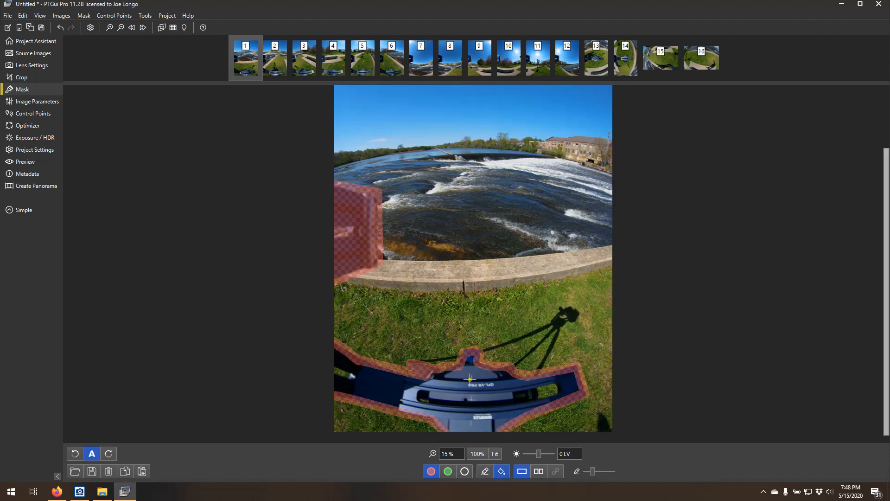
{"action": "left_click", "coordinate": [470, 379]}
- Paint the red mask over the tripod and camera shadow on image 1's grass and the dark spot in the photo's lower-right corner
{"action": "key", "text": "b"}
{"action": "left_click", "coordinate": [420, 362]}
{"action": "left_click", "coordinate": [461, 356], "text": "shift"}
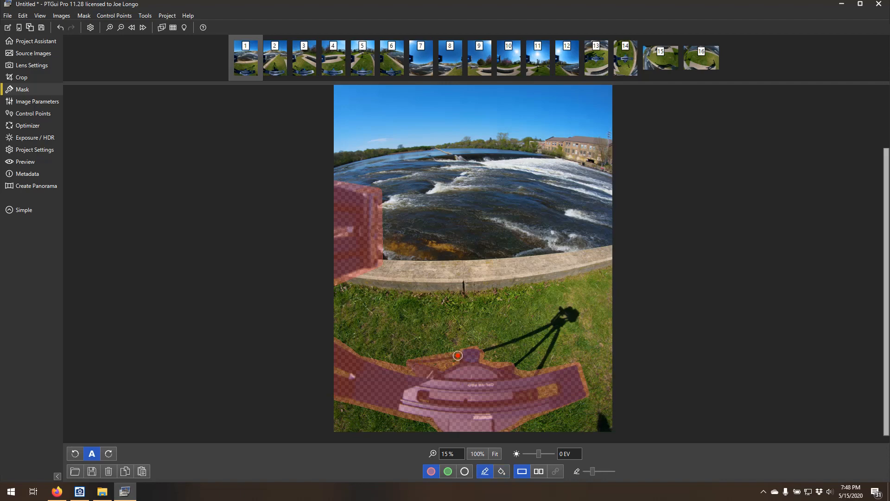
{"action": "left_click", "coordinate": [517, 340], "text": "shift"}
{"action": "left_click", "coordinate": [553, 325], "text": "shift"}
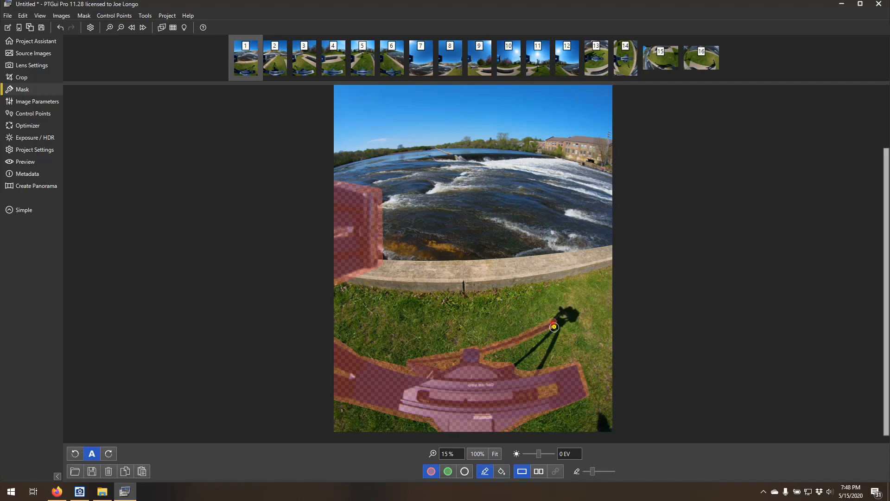
{"action": "left_click", "coordinate": [515, 368], "text": "shift"}
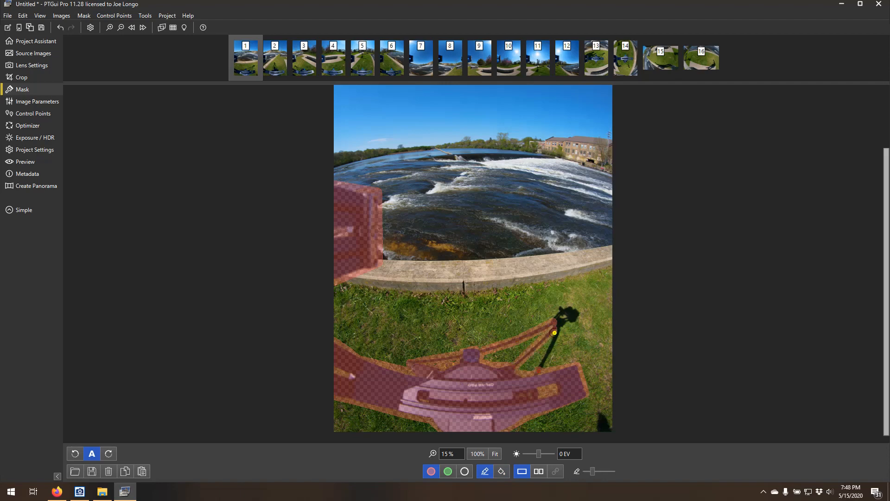
{"action": "left_click", "coordinate": [559, 331], "text": "shift"}
{"action": "mouse_move", "coordinate": [556, 319]}
{"action": "left_mouse_down"}
{"action": "mouse_move", "coordinate": [567, 307]}
{"action": "mouse_move", "coordinate": [577, 315]}
{"action": "mouse_move", "coordinate": [560, 327]}
{"action": "left_mouse_up"}
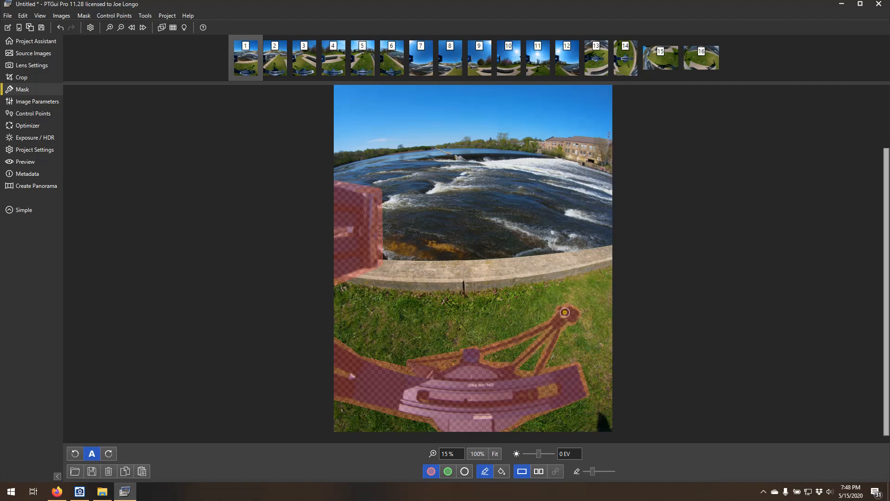
{"action": "mouse_move", "coordinate": [599, 430]}
{"action": "left_mouse_down"}
{"action": "mouse_move", "coordinate": [599, 417]}
{"action": "mouse_move", "coordinate": [608, 428]}
{"action": "left_mouse_up"}
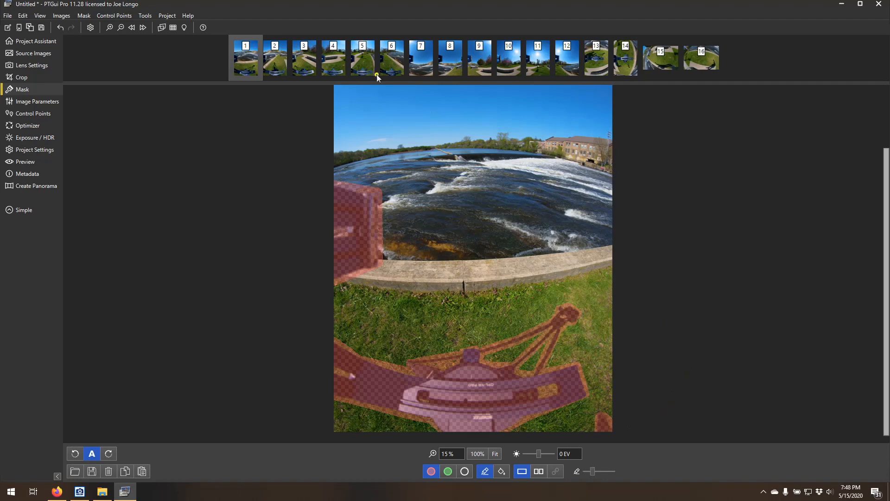
- Mask the camera bracket, panoramic head and tripod shadows in red on images 2 through 6
{"action": "left_click", "coordinate": [274, 55]}
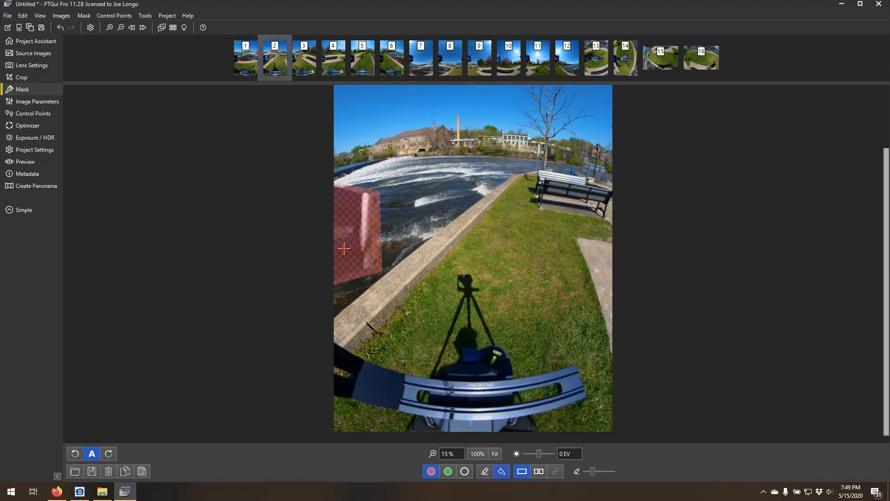
{"action": "key", "text": "Page_Down"}
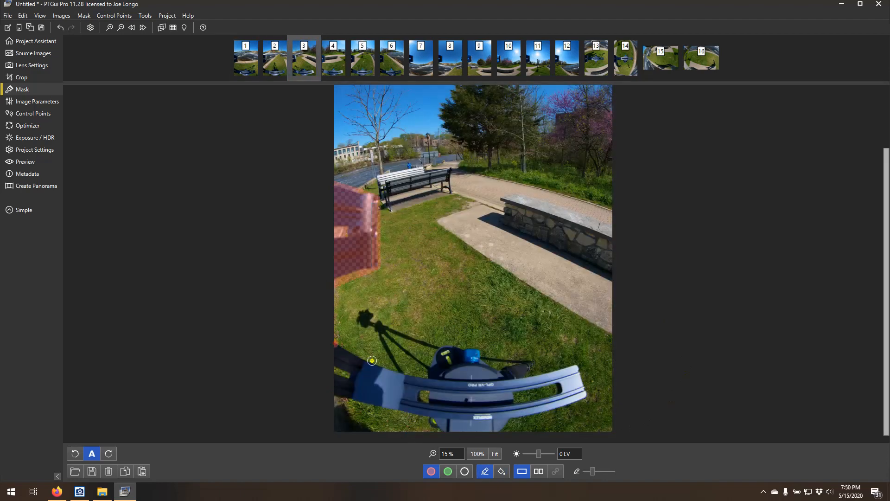
{"action": "key", "text": "Page_Down"}
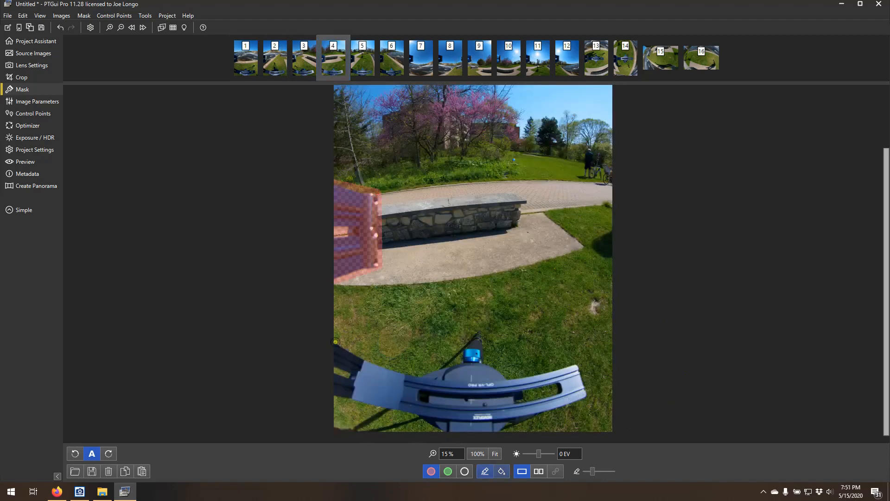
{"action": "key", "text": "Page_Down"}
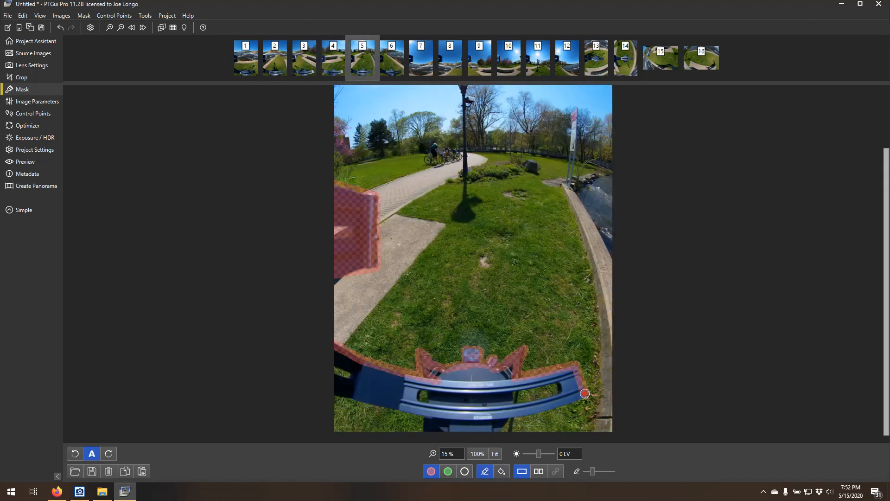
{"action": "left_click", "coordinate": [399, 62]}
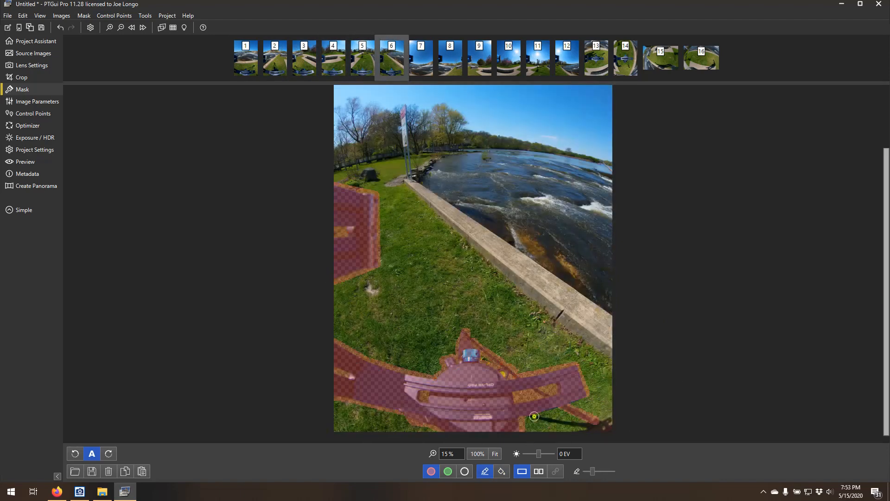
- Continue through images 7 to 14, masking the visible camera bracket and panoramic head in red
{"action": "key", "text": "Page_Down"}
{"action": "key", "text": "Page_Down"}
{"action": "key", "text": "Page_Down"}
{"action": "key", "text": "Page_Down"}
{"action": "key", "text": "Page_Down"}
{"action": "key", "text": "Page_Down"}
{"action": "key", "text": "Page_Down"}
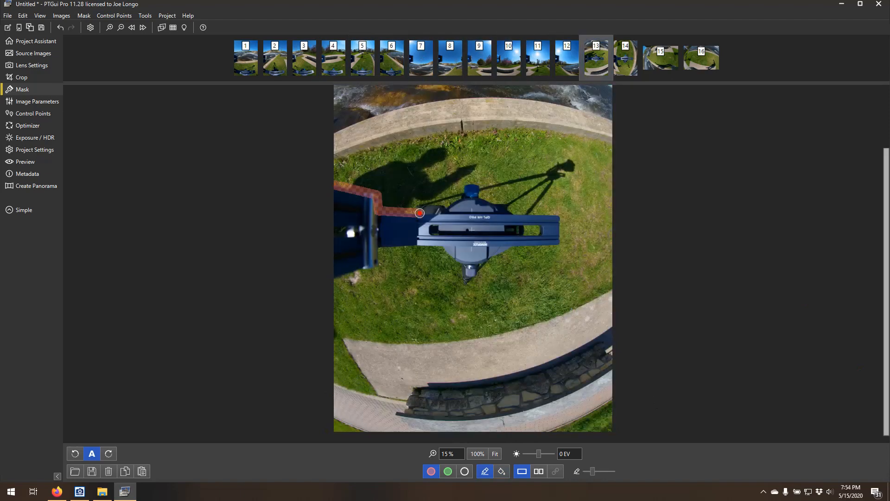
{"action": "key", "text": "Page_Down"}
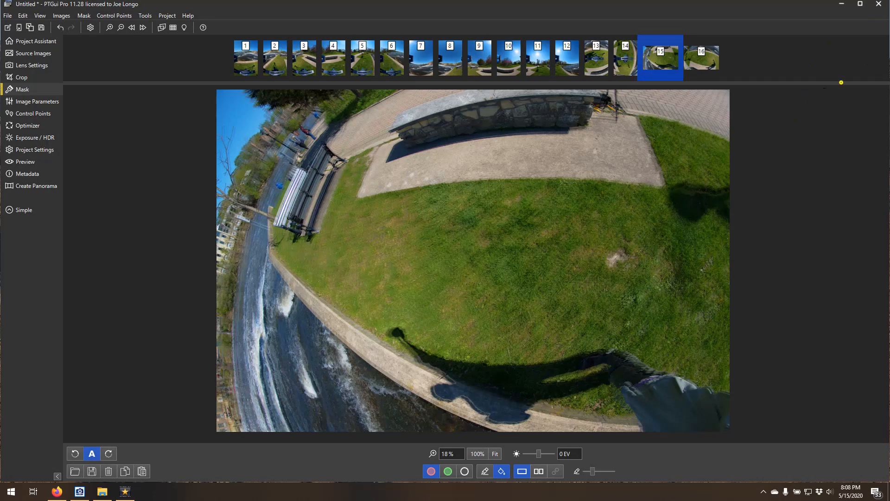
- Check ground shots 15 and 16, and remove both from the project's source images
{"action": "left_click", "coordinate": [708, 64]}
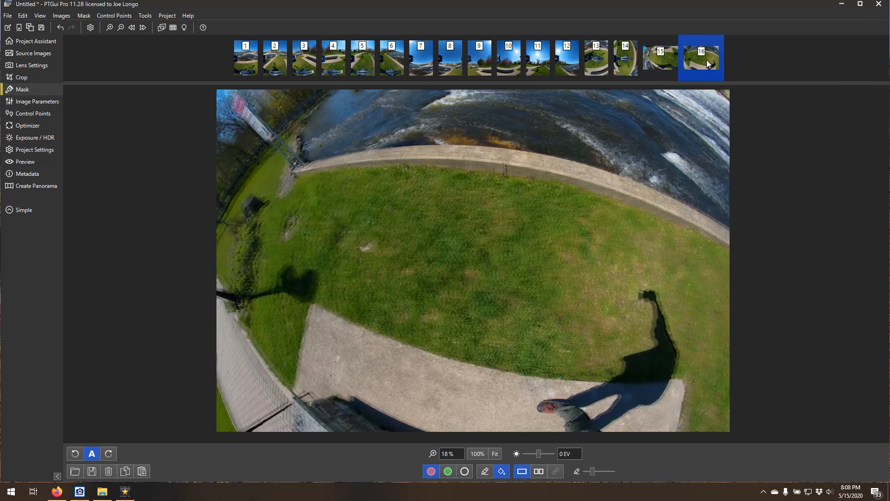
{"action": "left_click", "coordinate": [662, 65]}
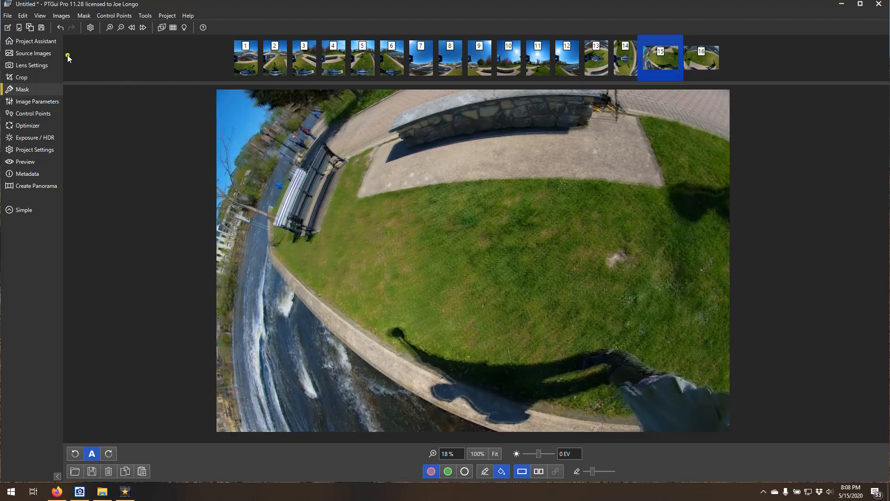
{"action": "left_click", "coordinate": [40, 53]}
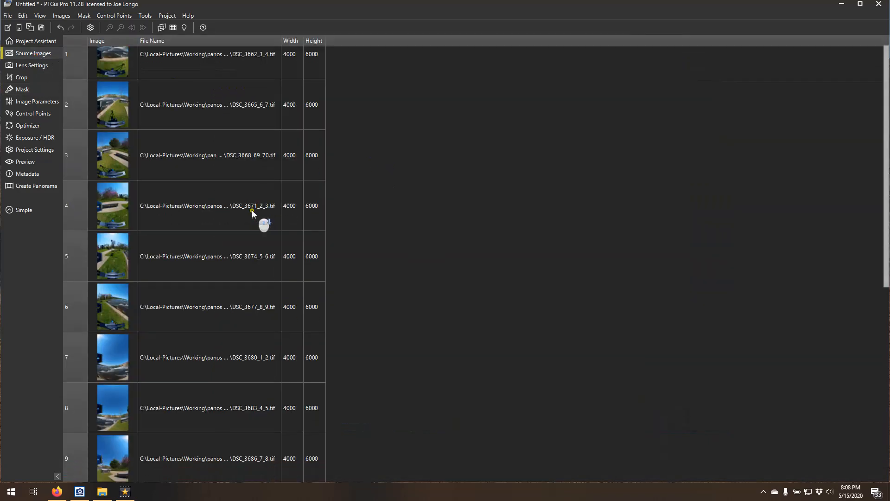
{"action": "scroll", "coordinate": [252, 210], "scroll_direction": "down", "scroll_amount": 5}
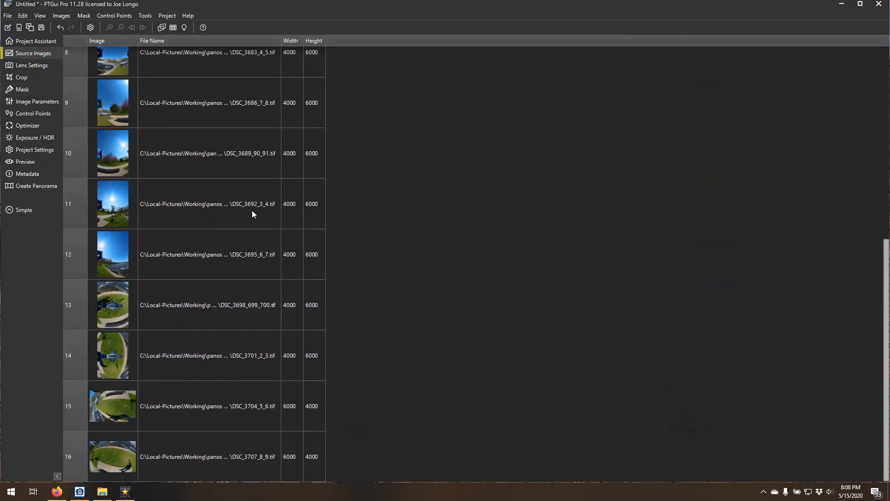
{"action": "left_click", "coordinate": [119, 408]}
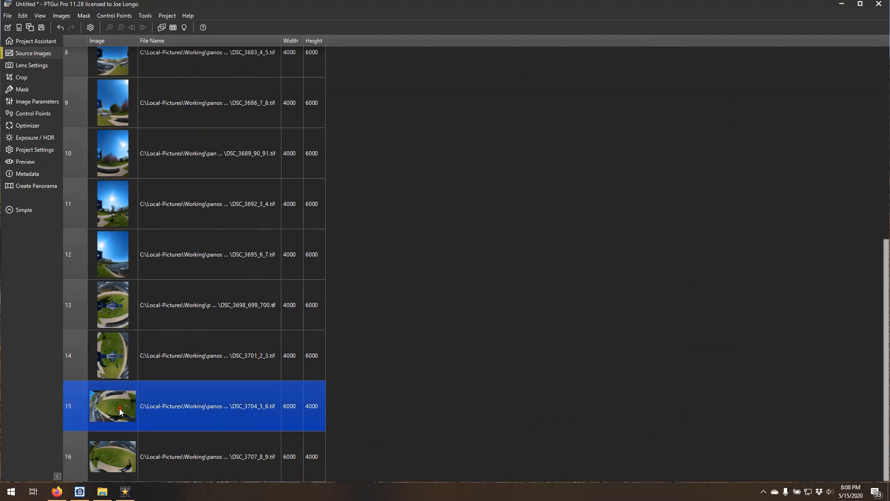
{"action": "left_click", "coordinate": [120, 459], "text": "shift"}
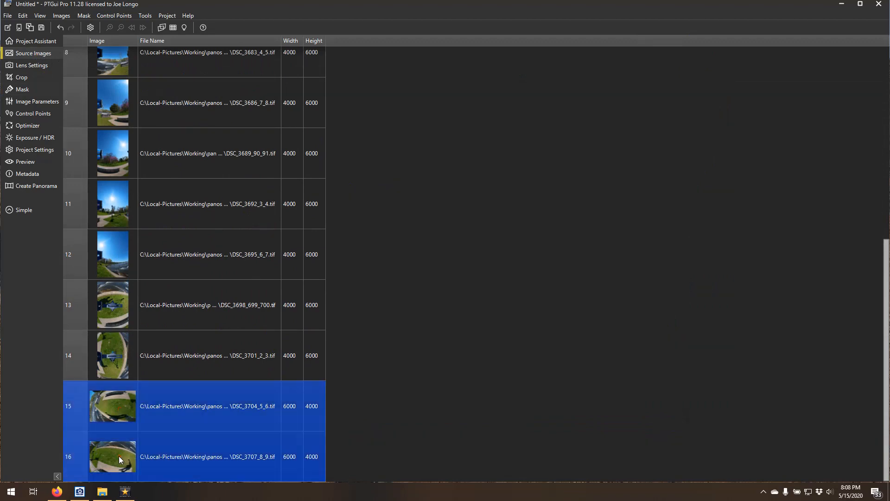
{"action": "scroll", "coordinate": [119, 455], "scroll_direction": "up", "scroll_amount": 2}
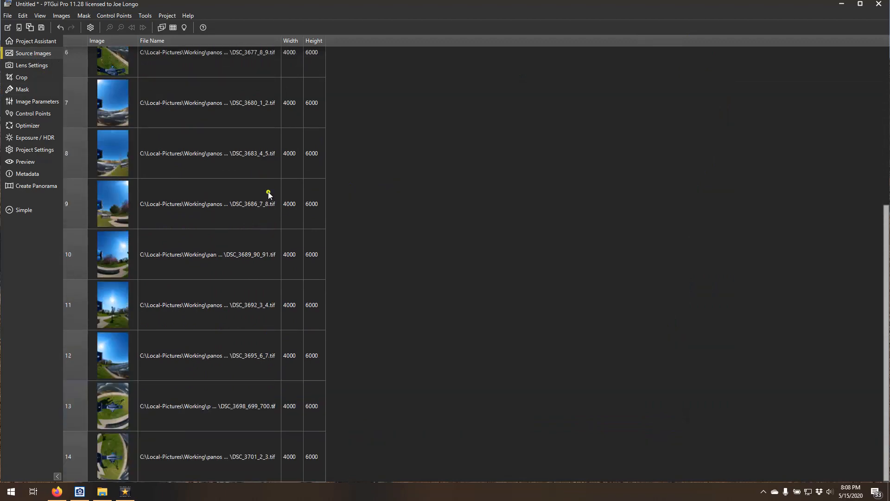
- Review the masks on the remaining images, align all 14 images and check the stitched preview in the Panorama Editor
{"action": "left_click", "coordinate": [32, 41]}
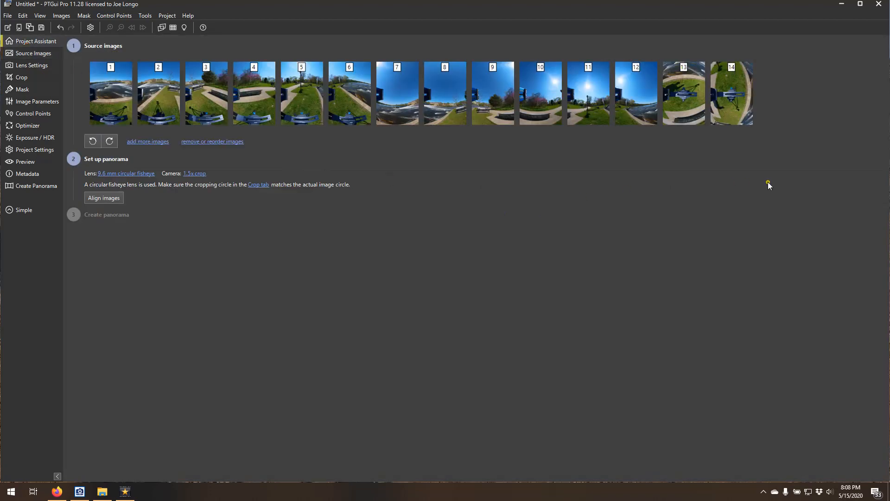
{"action": "left_click", "coordinate": [20, 89]}
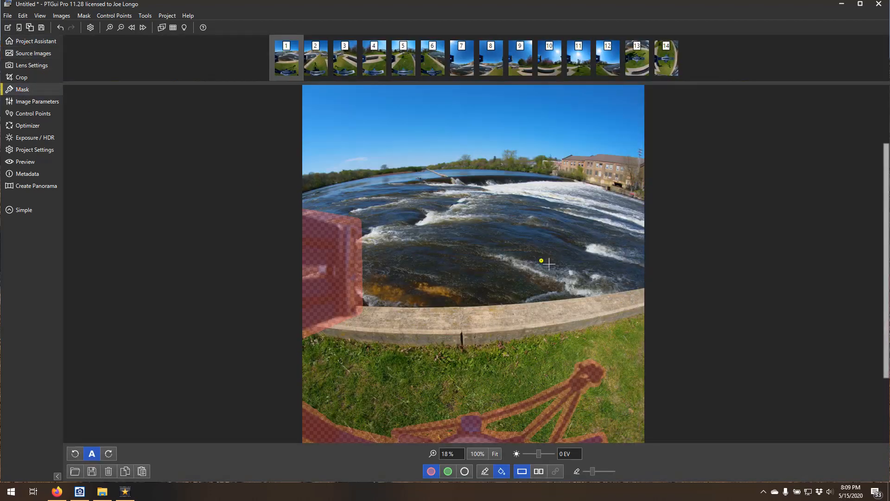
{"action": "left_click", "coordinate": [403, 65]}
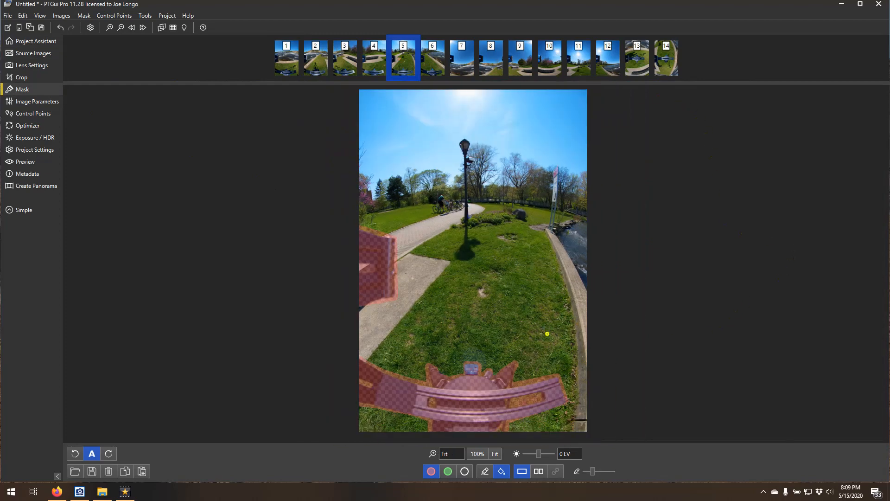
{"action": "left_click", "coordinate": [48, 41]}
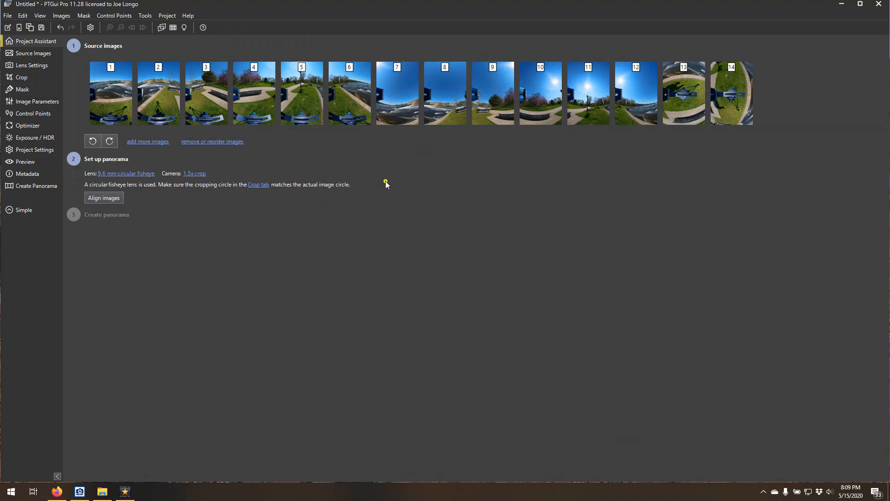
{"action": "left_click", "coordinate": [113, 199]}
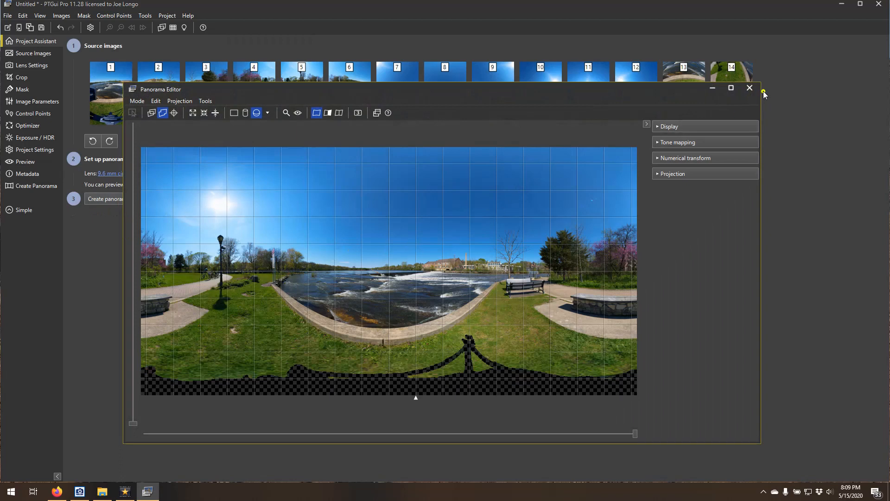
{"action": "left_click", "coordinate": [750, 88]}
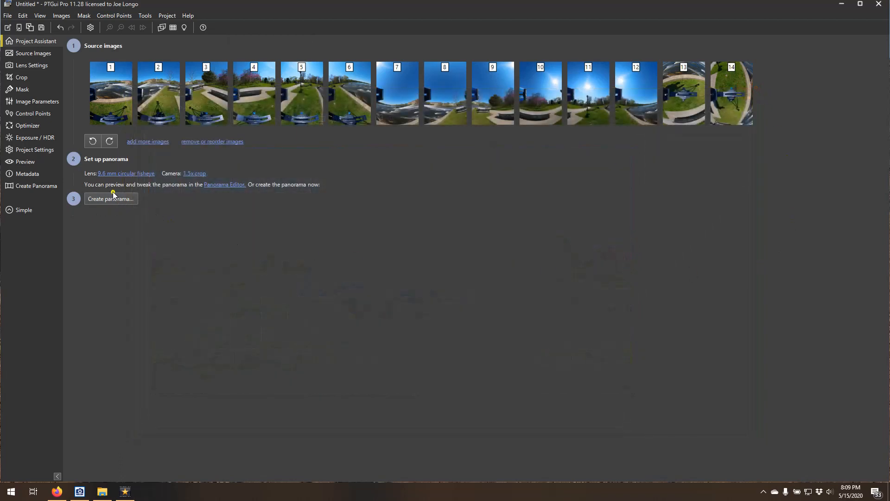
- Create the blended 15460 x 7730 TIFF panorama and save the project as DSC_3662_3_4 Panorama.pts
{"action": "left_click", "coordinate": [31, 187]}
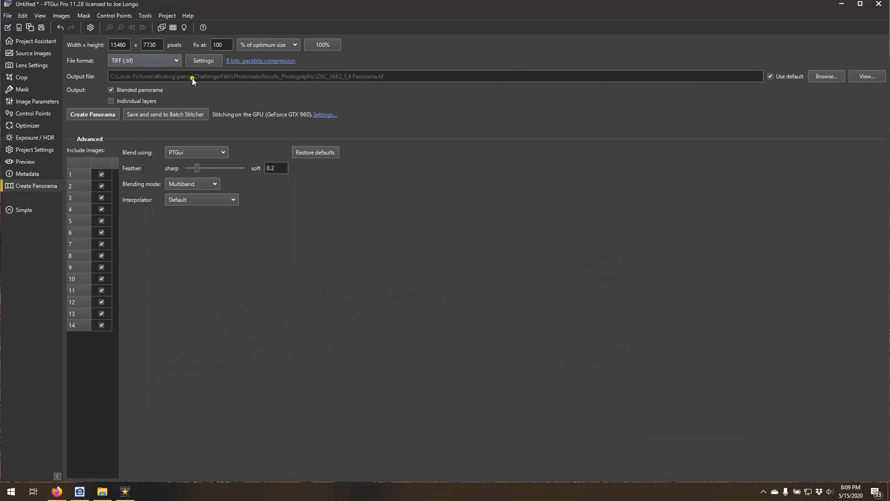
{"action": "left_click", "coordinate": [77, 113]}
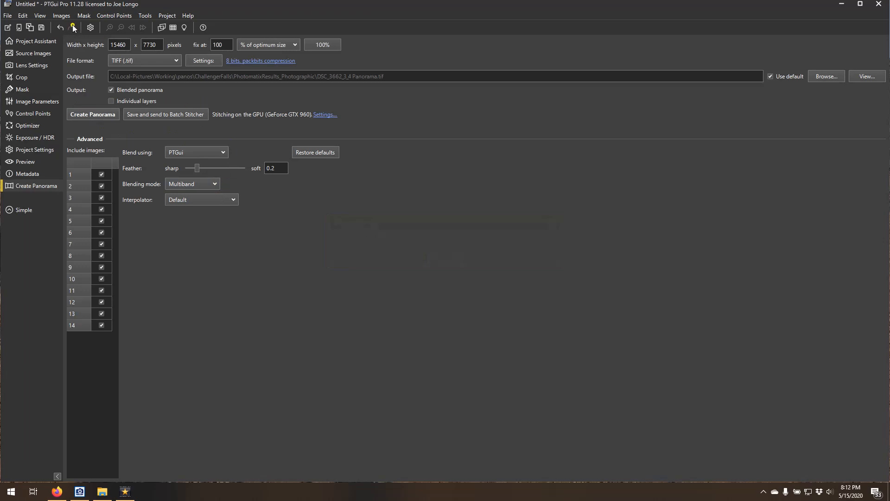
{"action": "left_click", "coordinate": [9, 16]}
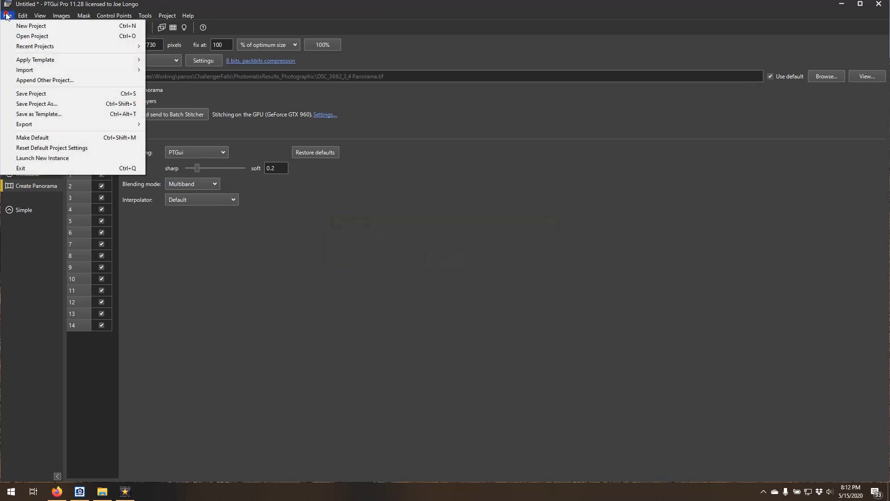
{"action": "left_click", "coordinate": [24, 94]}
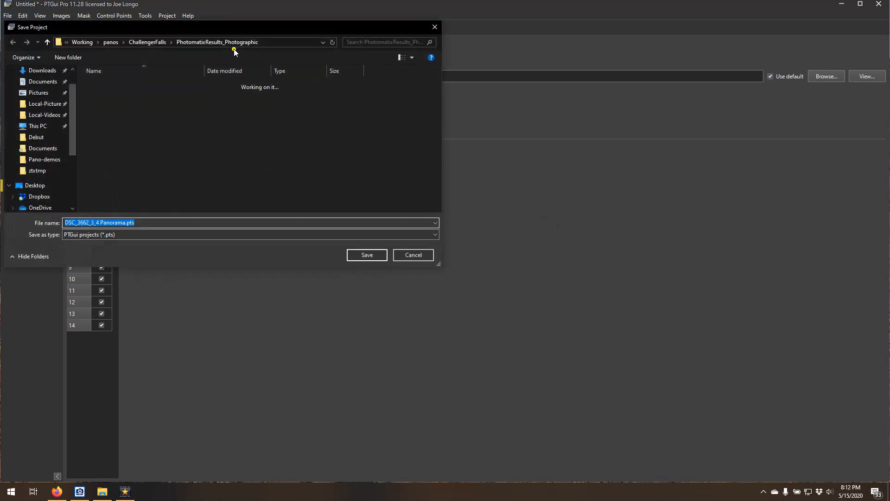
{"action": "left_click", "coordinate": [366, 255]}
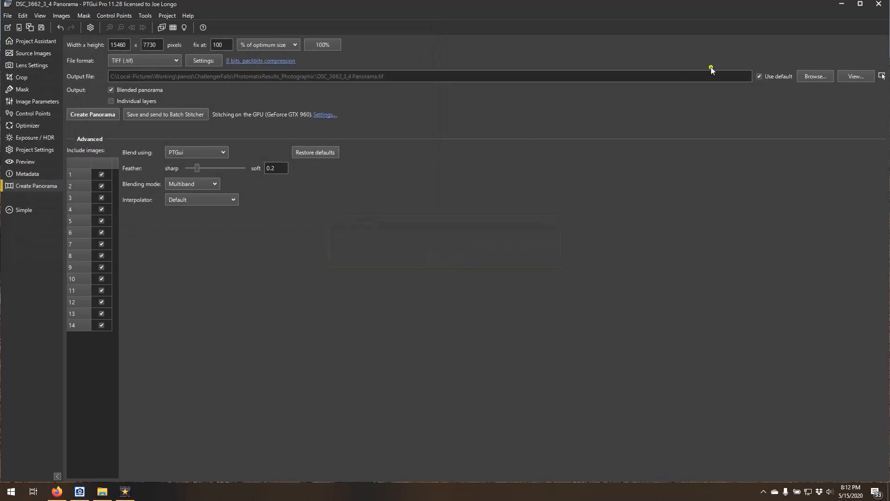
- Close PTGui, switch to ACDSee and open DSC_3662_3_4 Panorama.tif in PTGui Viewer with an enlarged viewer window
{"action": "left_click", "coordinate": [879, 4]}
{"action": "left_click", "coordinate": [79, 491]}
{"action": "left_click", "coordinate": [153, 402]}
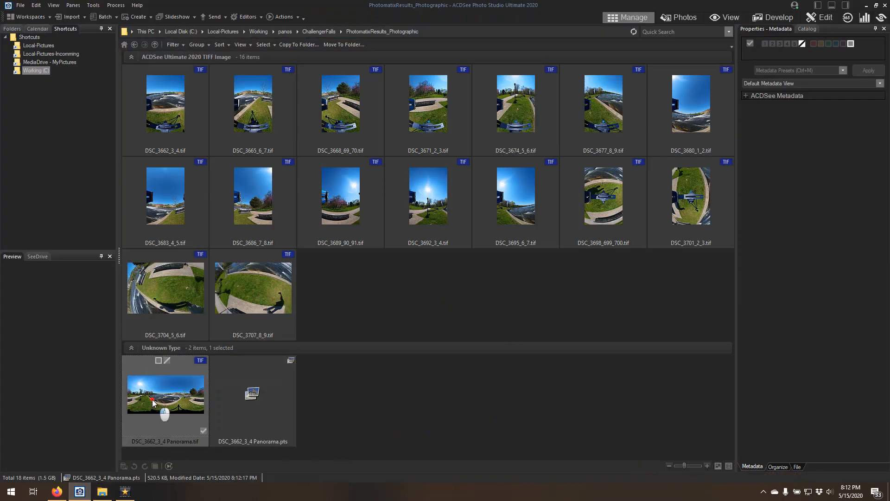
{"action": "left_click", "coordinate": [247, 17]}
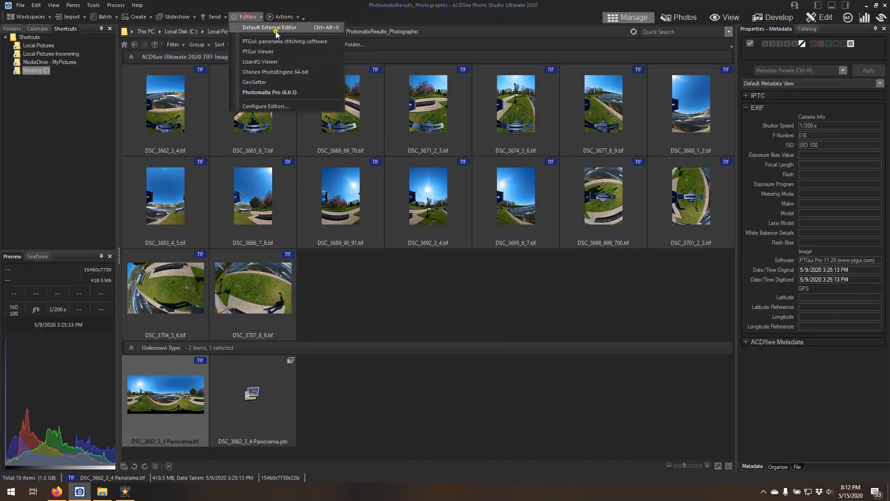
{"action": "left_click", "coordinate": [285, 50]}
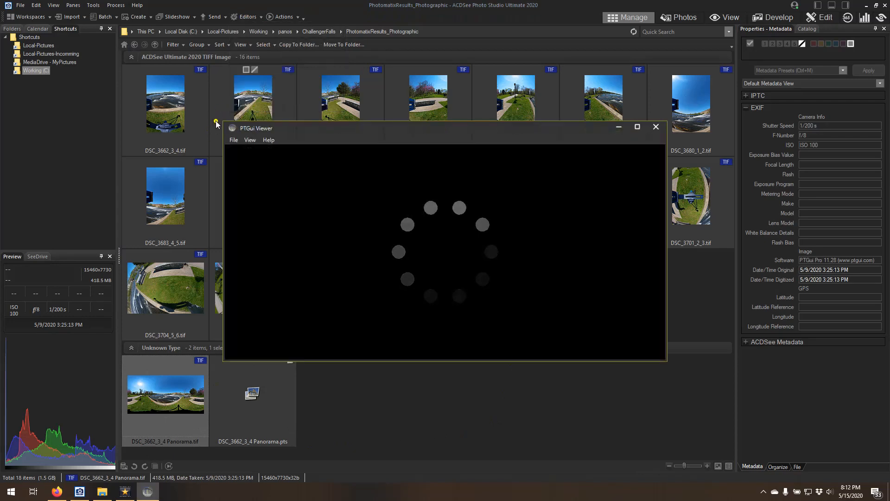
{"action": "left_click_drag", "start_coordinate": [224, 122], "coordinate": [135, 36]}
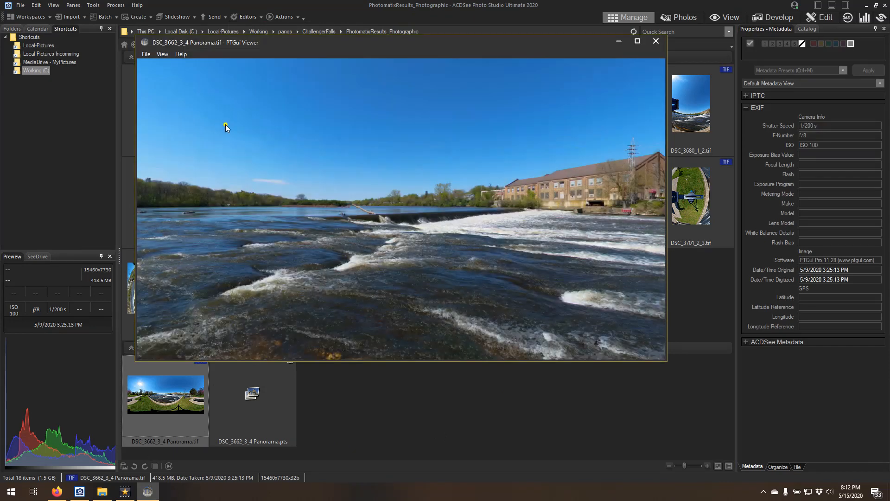
{"action": "left_click_drag", "start_coordinate": [276, 48], "coordinate": [234, 39]}
- Look around the spherical panorama, examining the sky, the masked tripod area on the grass and the bench and wall, and close the viewer
{"action": "left_click_drag", "start_coordinate": [513, 171], "coordinate": [454, 158]}
{"action": "left_click_drag", "start_coordinate": [363, 105], "coordinate": [289, 104]}
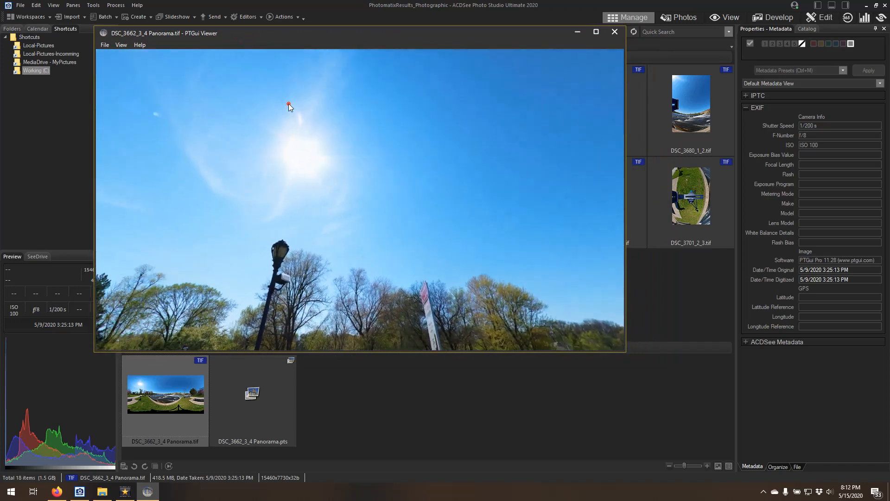
{"action": "left_click_drag", "start_coordinate": [221, 115], "coordinate": [207, 139]}
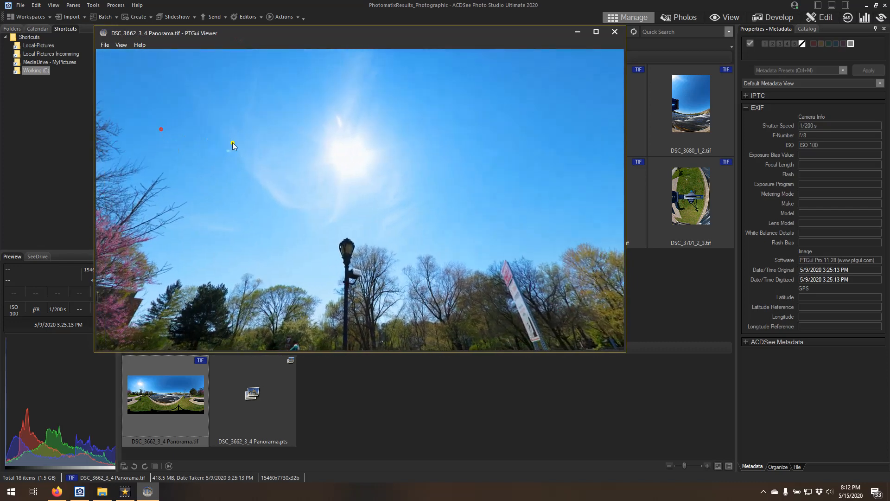
{"action": "left_click_drag", "start_coordinate": [264, 186], "coordinate": [353, 294]}
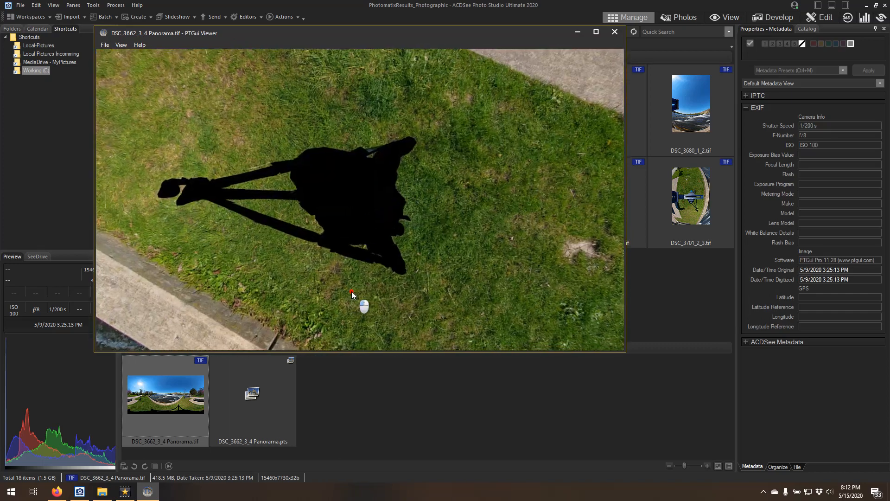
{"action": "scroll", "coordinate": [359, 224], "scroll_direction": "down", "scroll_amount": 3}
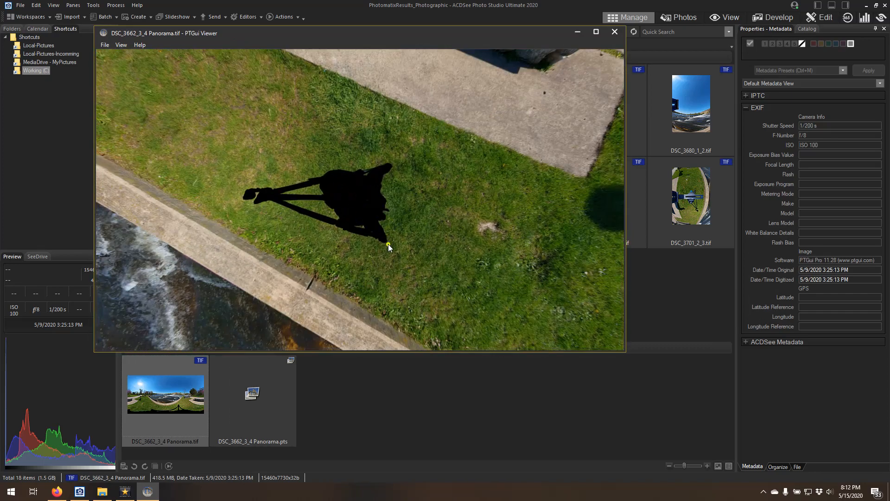
{"action": "left_click_drag", "start_coordinate": [415, 221], "coordinate": [359, 191]}
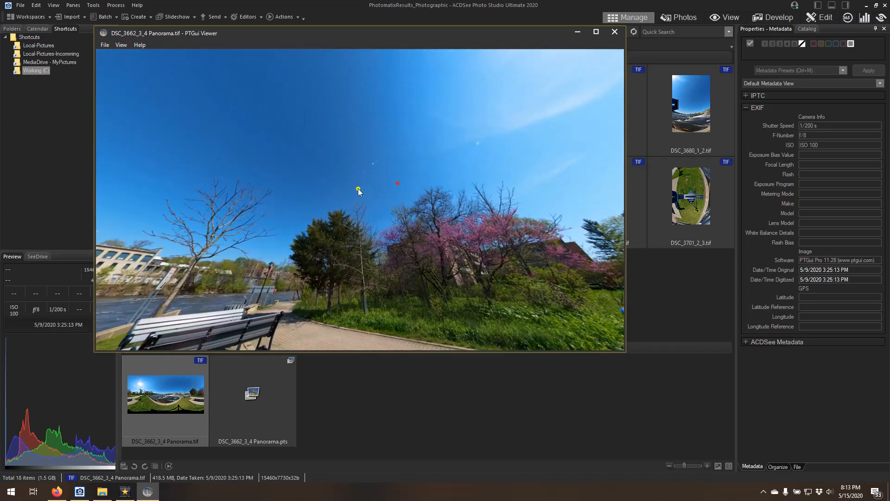
{"action": "left_click_drag", "start_coordinate": [473, 262], "coordinate": [464, 311]}
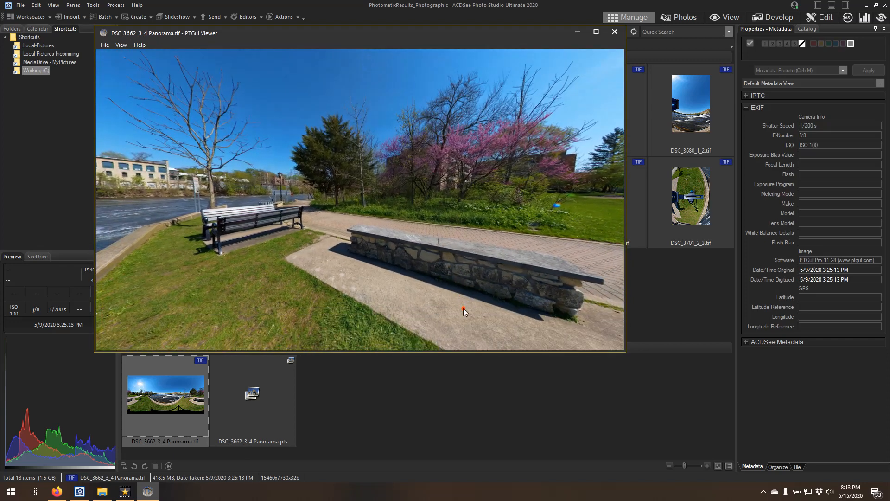
{"action": "left_click", "coordinate": [615, 31]}
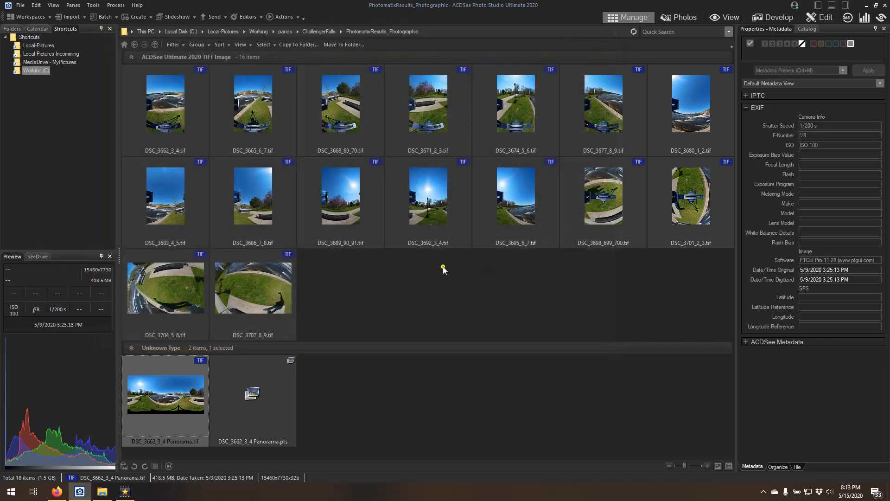
- View ground shots DSC_3704_5_6.tif and DSC_3707_8_9.tif at large size and return to the thumbnails
{"action": "left_click", "coordinate": [278, 299]}
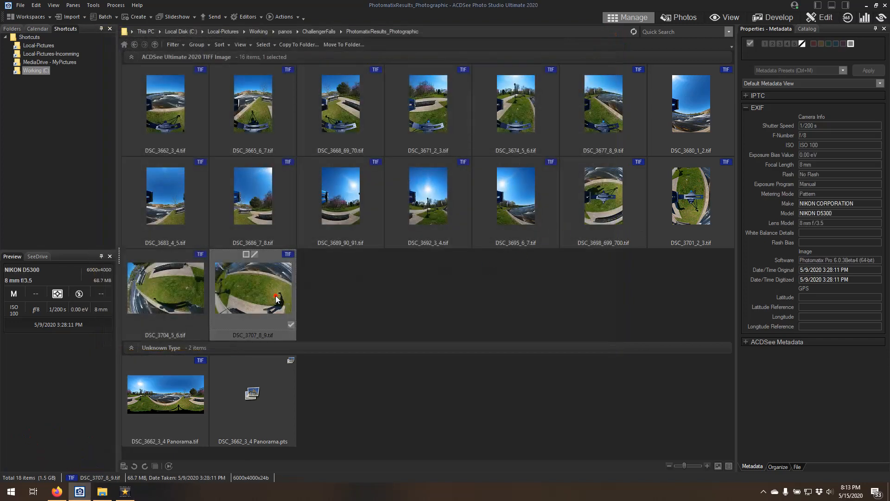
{"action": "double_click", "coordinate": [180, 295]}
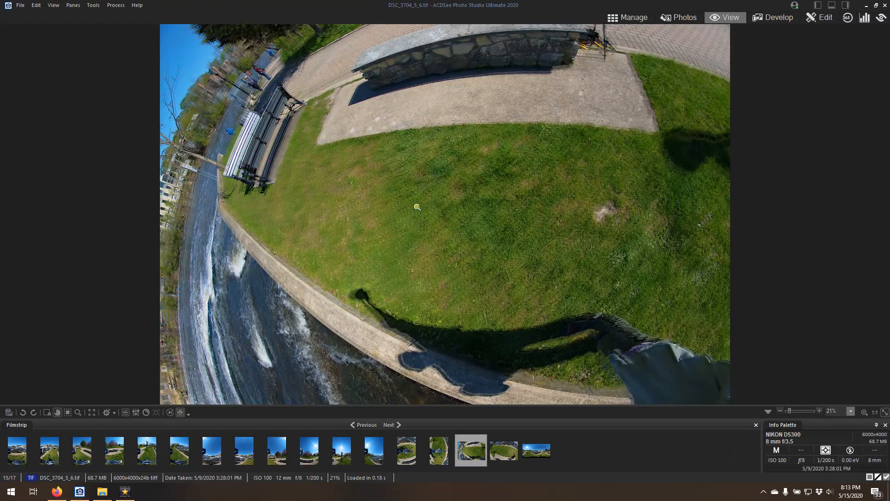
{"action": "left_click", "coordinate": [390, 424]}
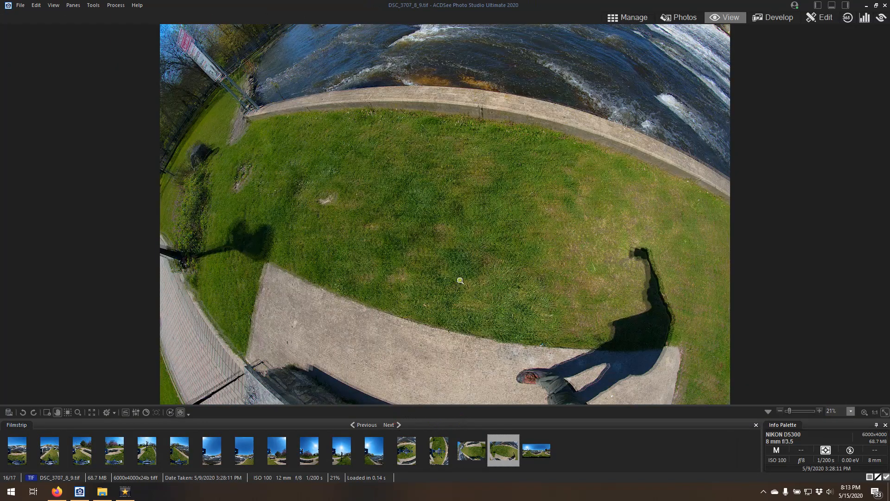
{"action": "left_click", "coordinate": [626, 19]}
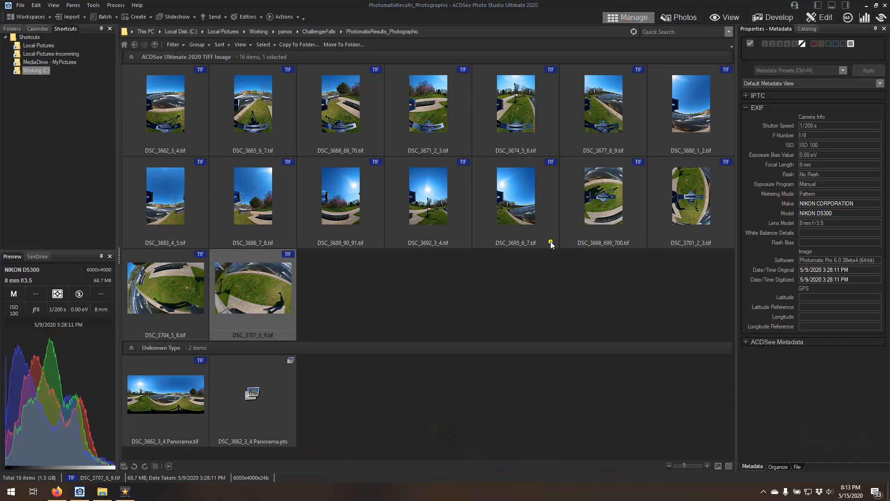
- Open DSC_3662_3_4 Panorama.tif in PTGui as the only source image, declining the other images from the folder
{"action": "left_click", "coordinate": [158, 398]}
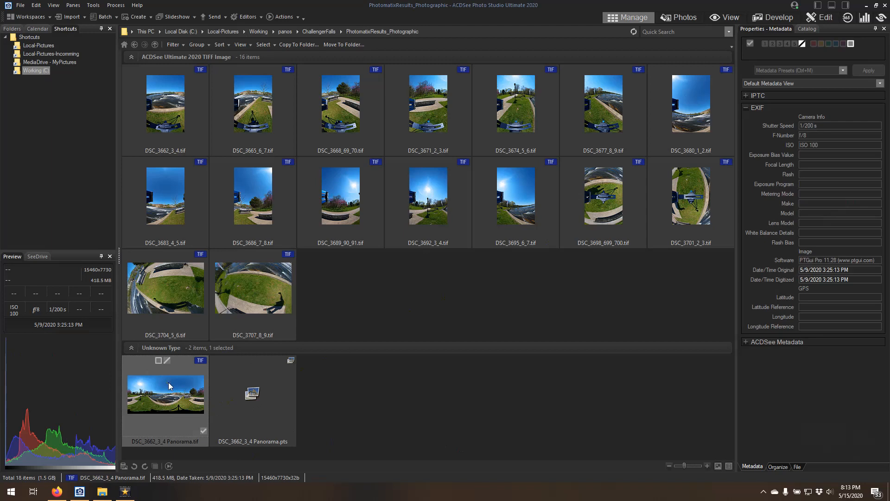
{"action": "left_click", "coordinate": [248, 17]}
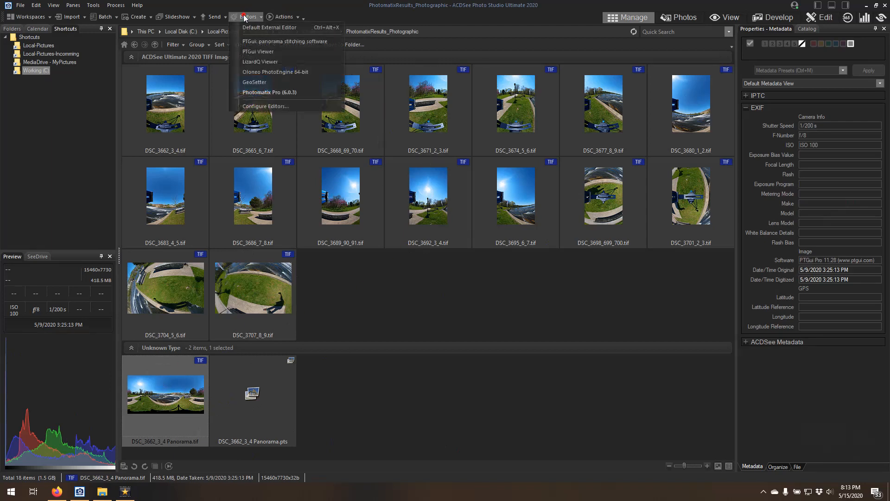
{"action": "left_click", "coordinate": [279, 41]}
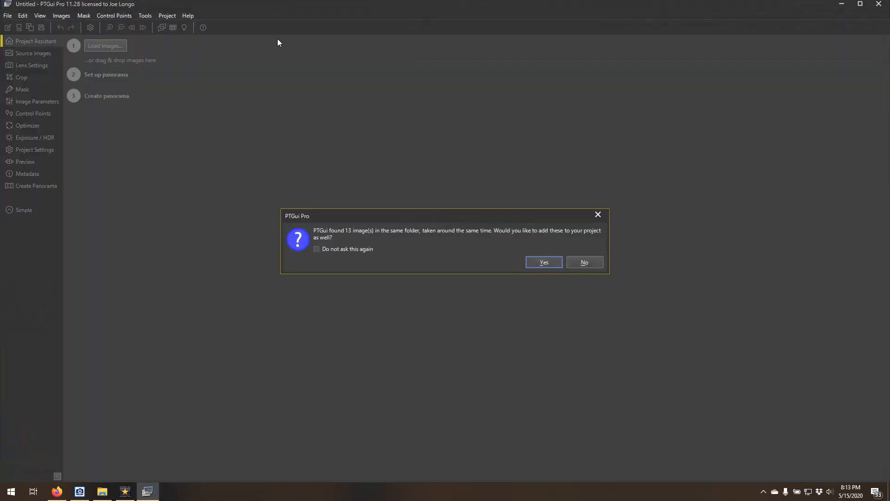
{"action": "left_click", "coordinate": [598, 263]}
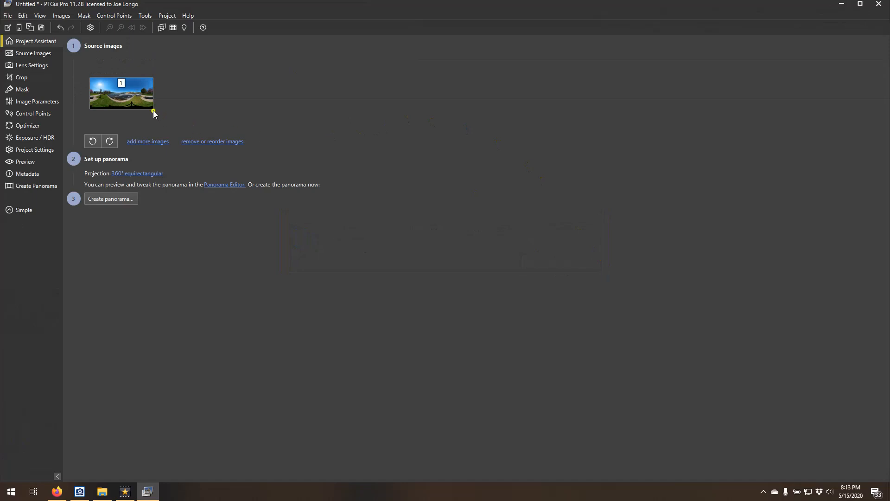
- Start a conversion to cube faces and add DSC_3662_3_4 Panorama.tif from ChallengerFalls\PhotomatixResults_Photographic as its source file
{"action": "left_click", "coordinate": [145, 17]}
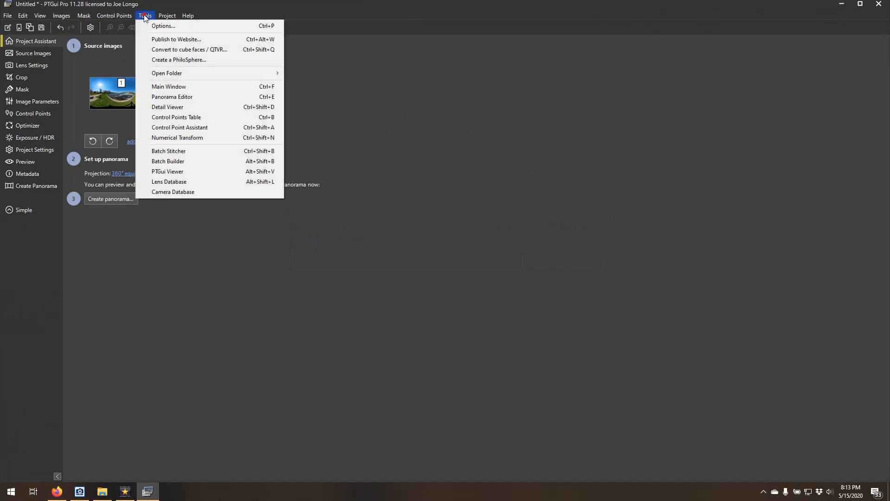
{"action": "left_click", "coordinate": [205, 49]}
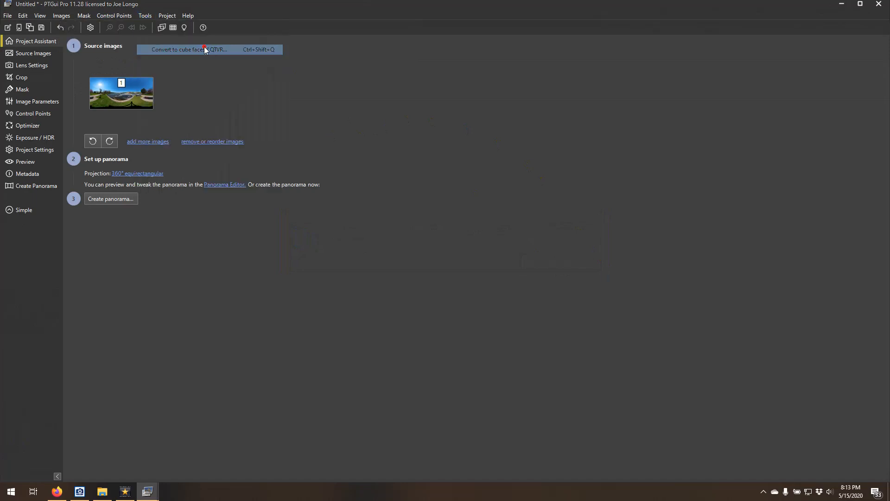
{"action": "left_click", "coordinate": [30, 123]}
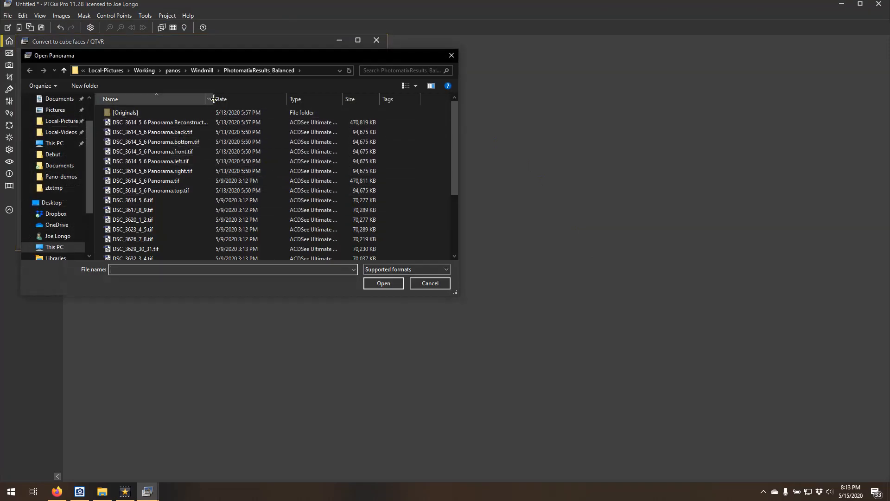
{"action": "left_click", "coordinate": [172, 70]}
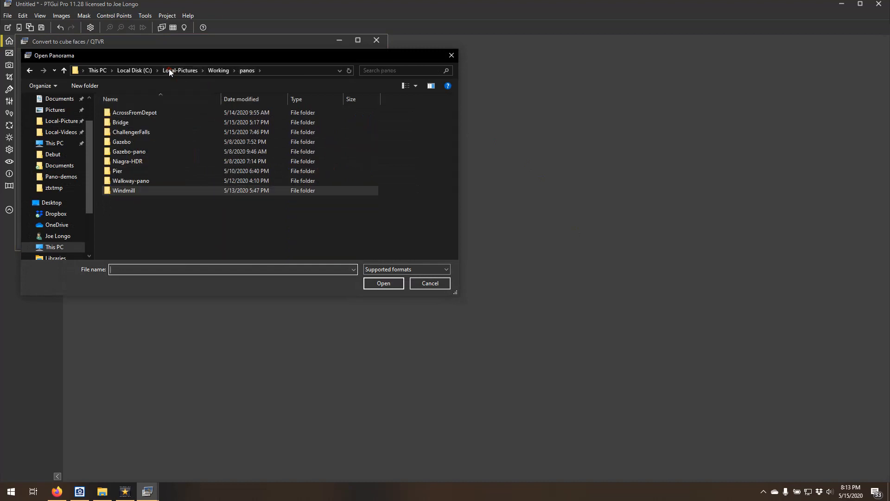
{"action": "double_click", "coordinate": [131, 133]}
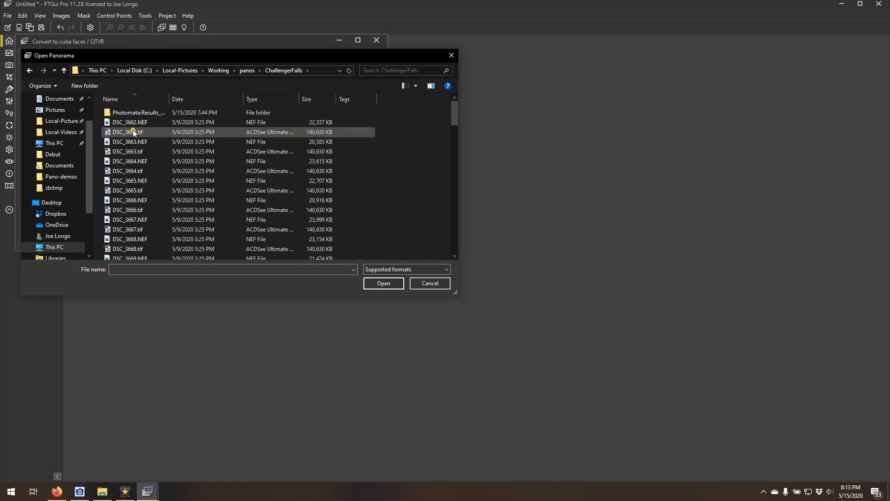
{"action": "double_click", "coordinate": [139, 113]}
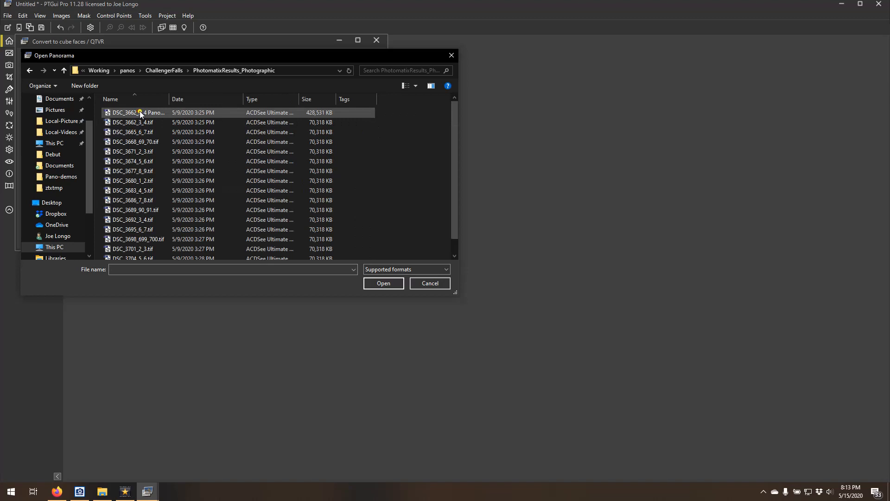
{"action": "left_click_drag", "start_coordinate": [169, 99], "coordinate": [229, 99]}
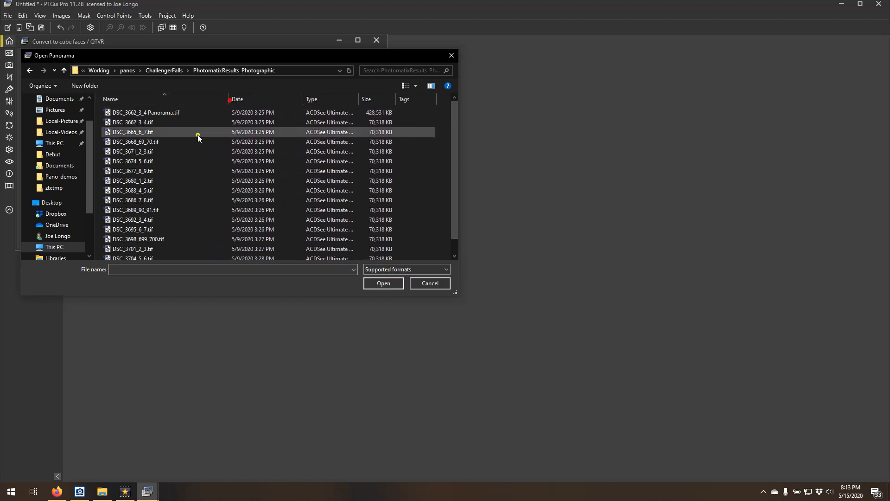
{"action": "left_click", "coordinate": [159, 113]}
{"action": "left_click", "coordinate": [383, 283]}
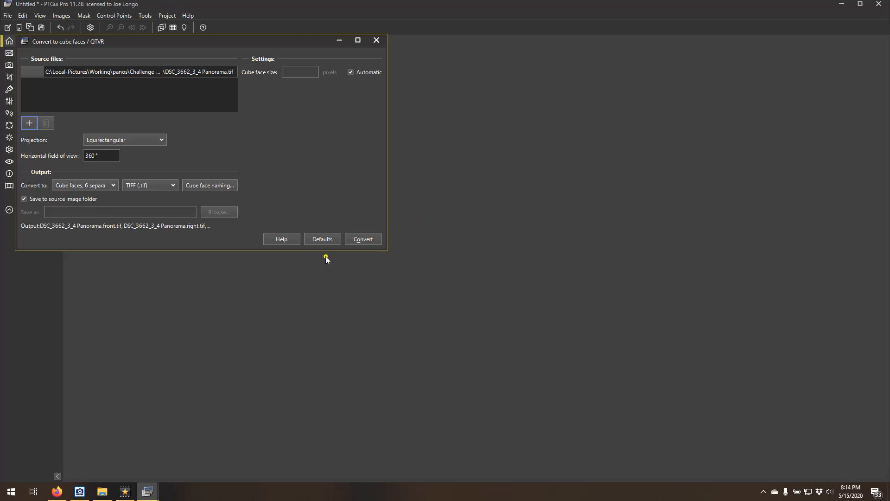
- Convert the panorama to six separate TIFF cube faces in the source folder and close PTGui without saving the project
{"action": "left_click", "coordinate": [369, 242]}
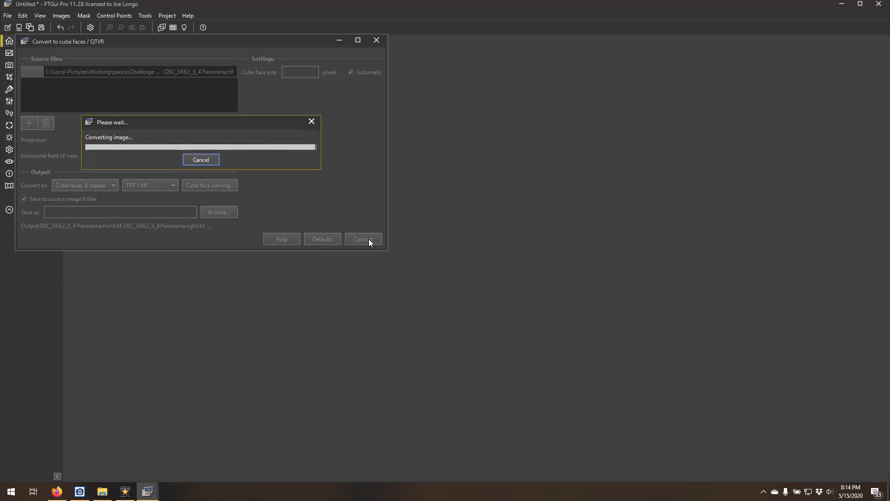
{"action": "left_click", "coordinate": [381, 41]}
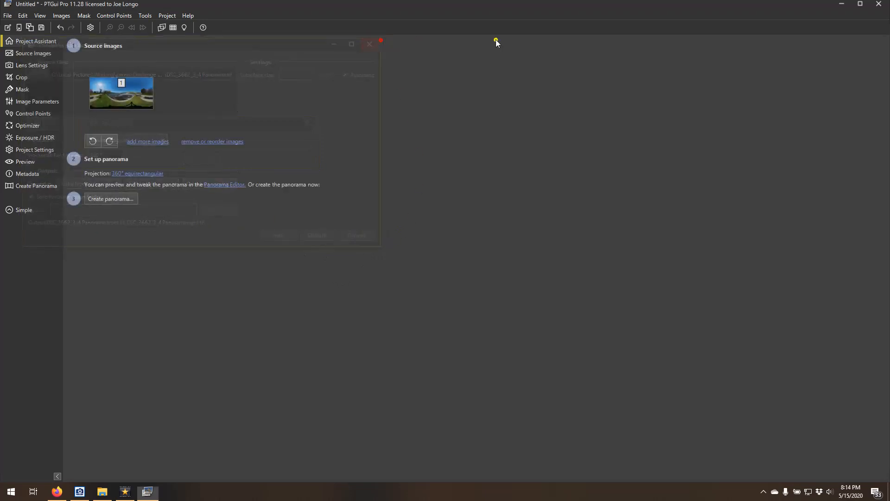
{"action": "left_click", "coordinate": [879, 4]}
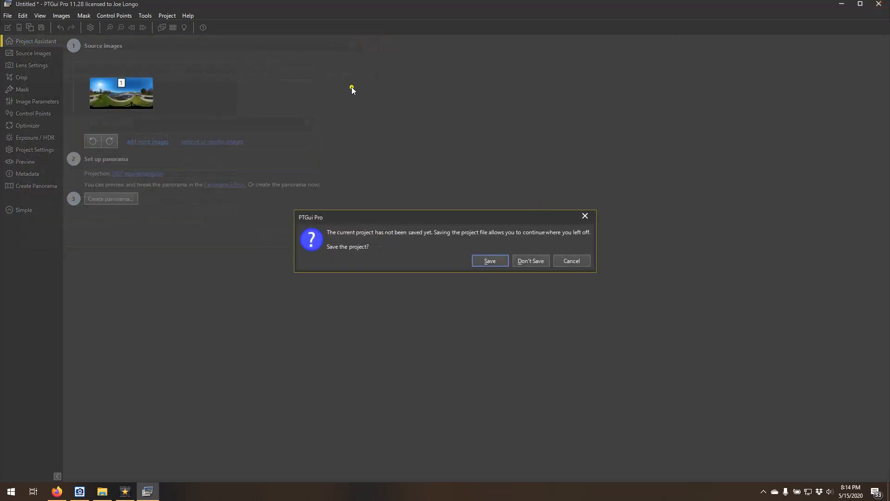
{"action": "left_click", "coordinate": [531, 261]}
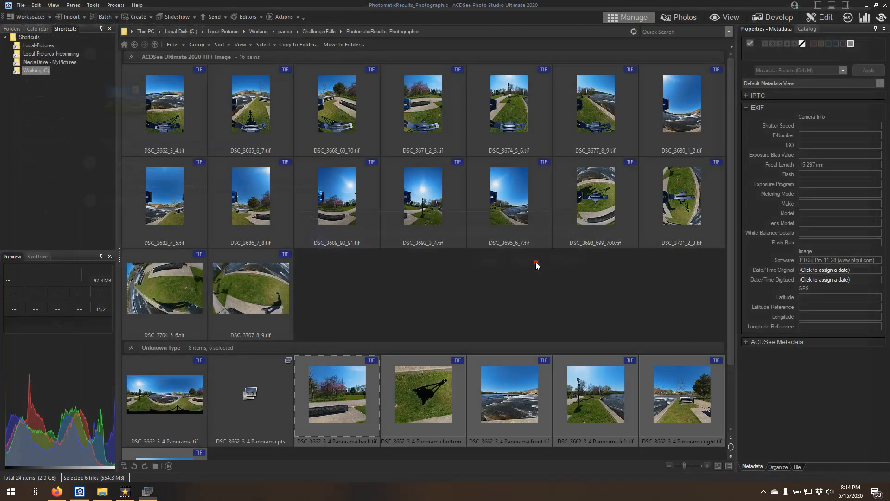
- Open the bottom cube face, DSC_3662_3_4 Panorama.bottom.tif, in ACDSee for editing with the Repair Tool
{"action": "scroll", "coordinate": [542, 250], "scroll_direction": "down", "scroll_amount": 3}
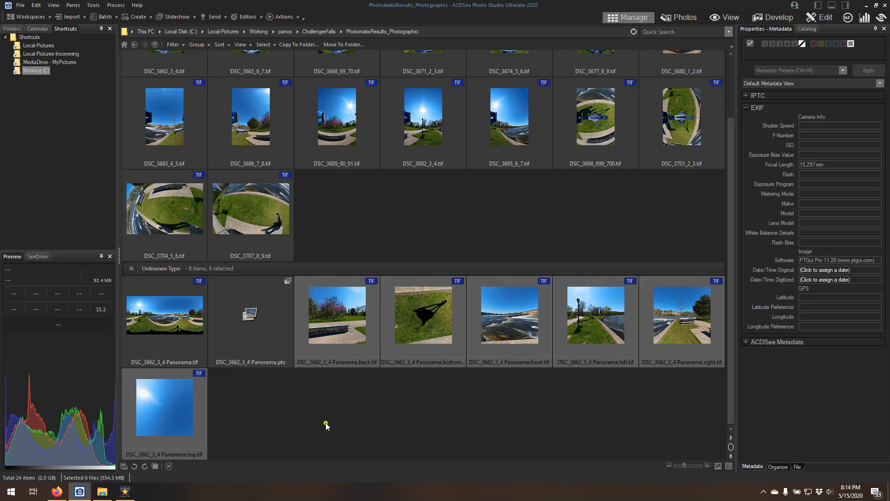
{"action": "left_click", "coordinate": [430, 322]}
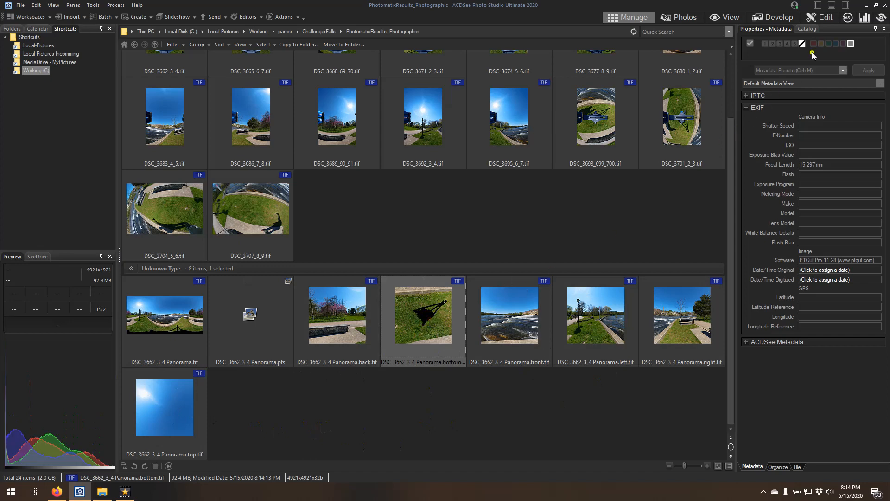
{"action": "left_click", "coordinate": [829, 22]}
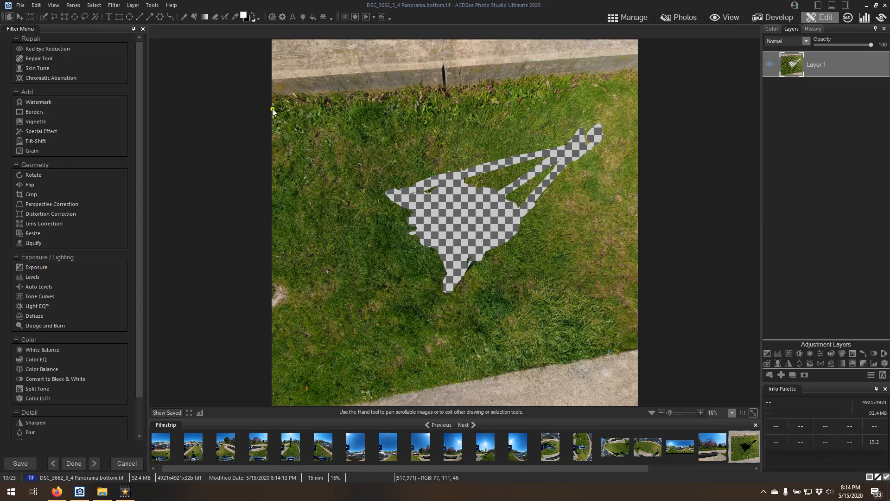
{"action": "left_click", "coordinate": [38, 59]}
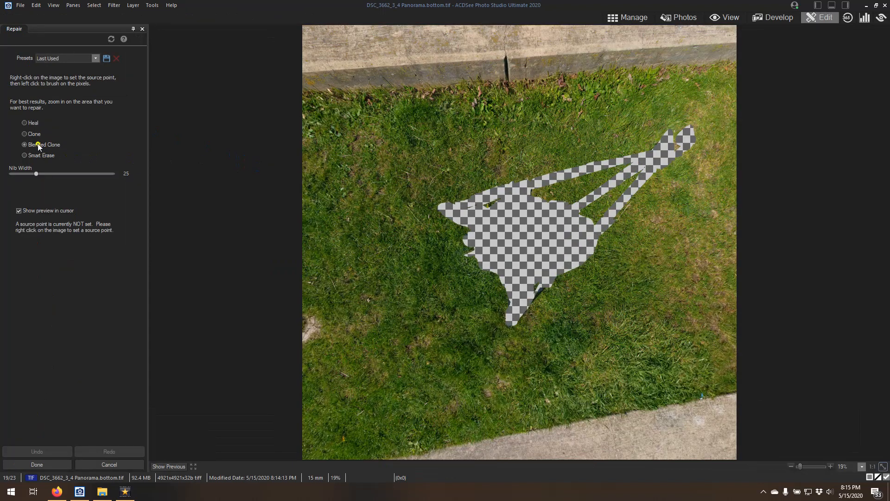
- Set the repair mode to Clone with a pressure of 74 and a nib width of 67
{"action": "left_click", "coordinate": [30, 134]}
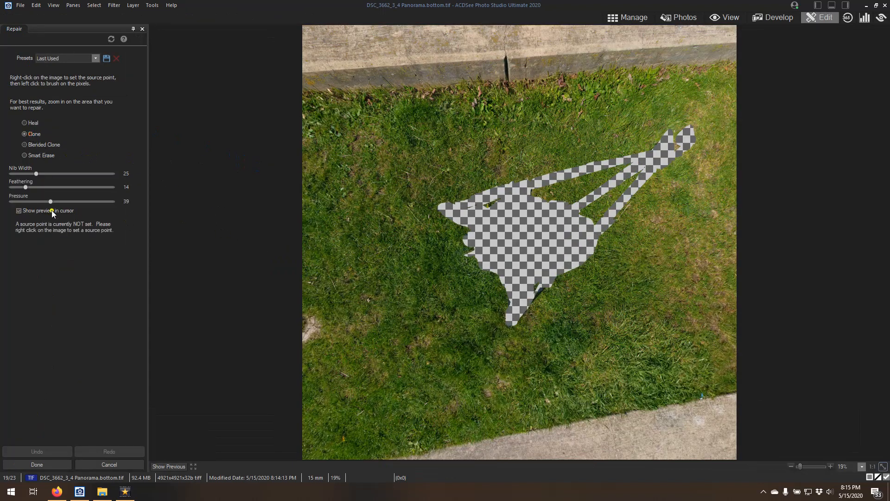
{"action": "left_click_drag", "start_coordinate": [50, 203], "coordinate": [86, 202]}
{"action": "scroll", "coordinate": [415, 210], "scroll_direction": "up", "scroll_amount": 6}
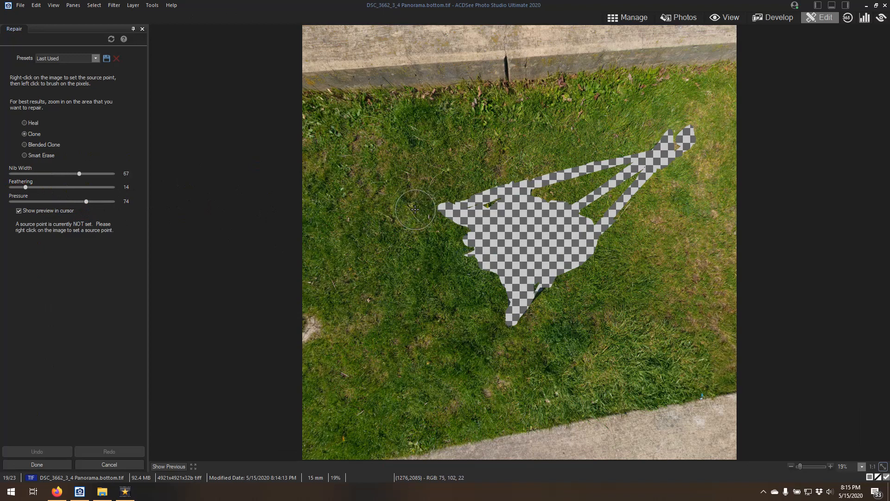
- Clone nearby grass over the transparent tripod-shaped hole until the whole area is filled
{"action": "right_click", "coordinate": [390, 214]}
{"action": "mouse_move", "coordinate": [443, 209]}
{"action": "left_mouse_down"}
{"action": "mouse_move", "coordinate": [497, 287]}
{"action": "mouse_move", "coordinate": [513, 334]}
{"action": "mouse_move", "coordinate": [535, 294]}
{"action": "mouse_move", "coordinate": [695, 130]}
{"action": "left_mouse_up"}
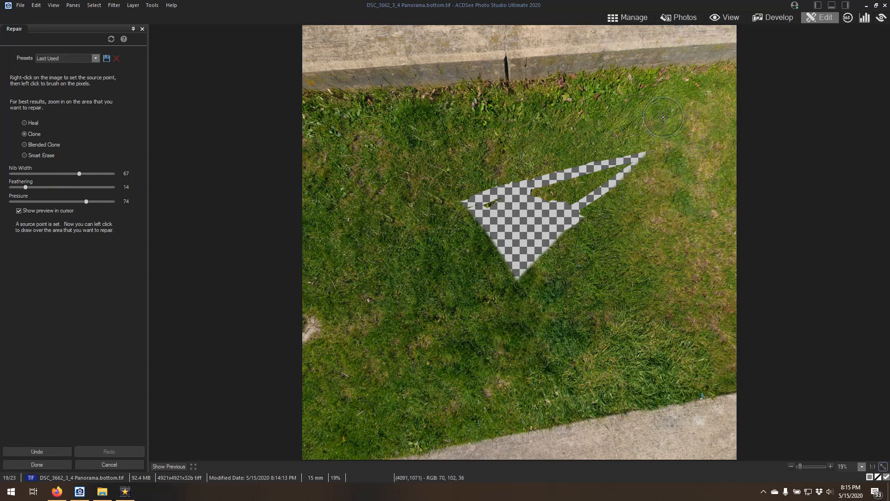
{"action": "mouse_move", "coordinate": [665, 138]}
{"action": "left_mouse_down"}
{"action": "mouse_move", "coordinate": [649, 155]}
{"action": "mouse_move", "coordinate": [530, 171]}
{"action": "mouse_move", "coordinate": [408, 231]}
{"action": "mouse_move", "coordinate": [484, 231]}
{"action": "mouse_move", "coordinate": [523, 294]}
{"action": "mouse_move", "coordinate": [569, 279]}
{"action": "mouse_move", "coordinate": [528, 261]}
{"action": "mouse_move", "coordinate": [487, 217]}
{"action": "mouse_move", "coordinate": [496, 193]}
{"action": "mouse_move", "coordinate": [538, 200]}
{"action": "left_mouse_up"}
{"action": "right_click", "coordinate": [667, 206]}
{"action": "left_click_drag", "start_coordinate": [629, 181], "coordinate": [564, 227]}
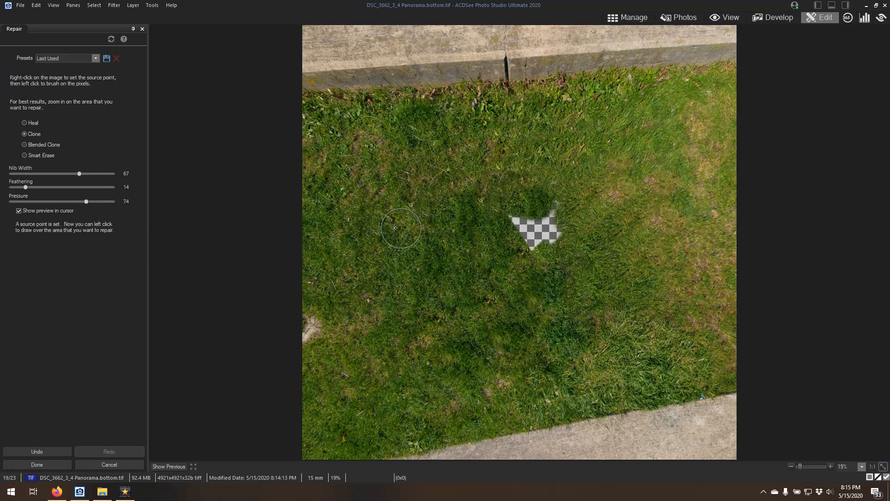
{"action": "mouse_move", "coordinate": [547, 279]}
{"action": "left_mouse_down"}
{"action": "mouse_move", "coordinate": [528, 246]}
{"action": "mouse_move", "coordinate": [563, 229]}
{"action": "mouse_move", "coordinate": [558, 212]}
{"action": "mouse_move", "coordinate": [511, 224]}
{"action": "mouse_move", "coordinate": [564, 195]}
{"action": "mouse_move", "coordinate": [539, 200]}
{"action": "left_mouse_up"}
- Increase the nib width to 98 and clone a grass patch over the middle of the filled area
{"action": "scroll", "coordinate": [589, 181], "scroll_direction": "up", "scroll_amount": 8}
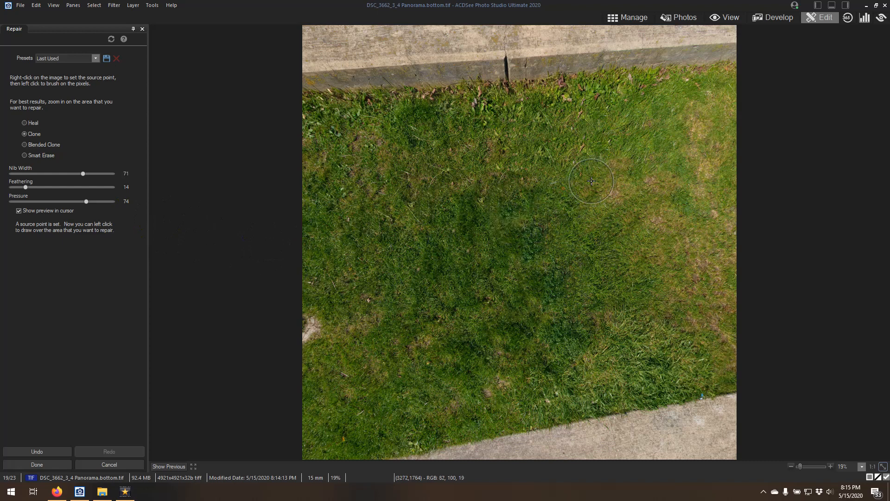
{"action": "scroll", "coordinate": [591, 181], "scroll_direction": "up", "scroll_amount": 2}
{"action": "left_click", "coordinate": [529, 226]}
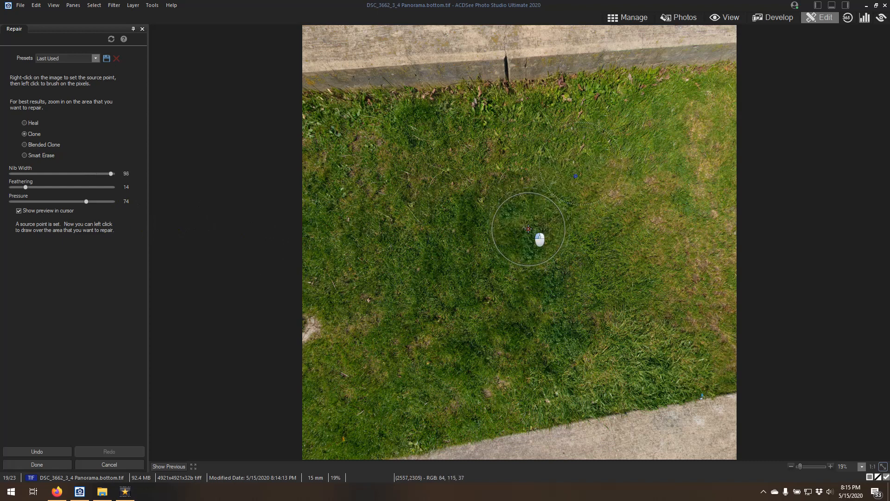
- Smooth the filled grass with Blended Clone, reducing the nib width to 47, and save the bottom cube face
{"action": "left_click", "coordinate": [24, 145]}
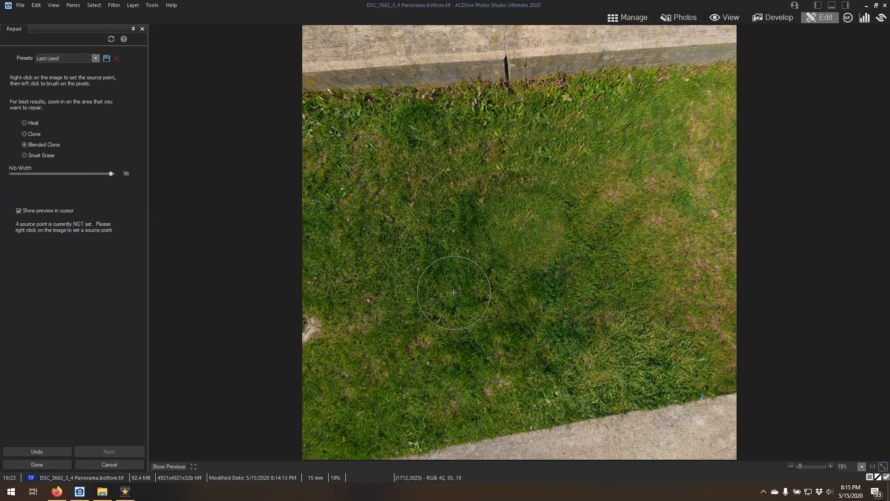
{"action": "right_click", "coordinate": [493, 250]}
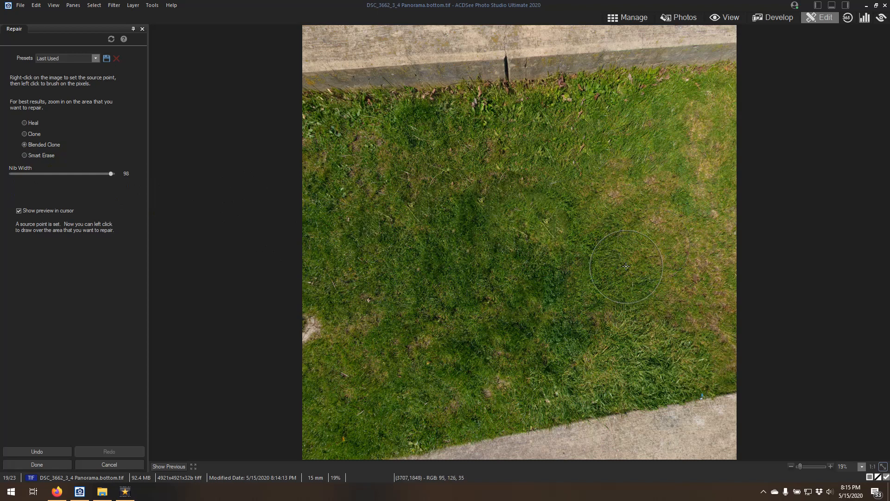
{"action": "scroll", "coordinate": [611, 283], "scroll_direction": "down", "scroll_amount": 6}
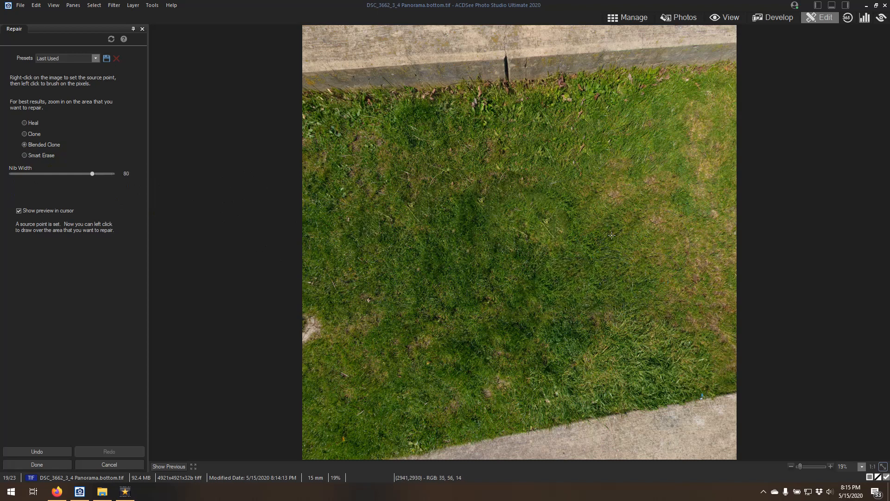
{"action": "scroll", "coordinate": [519, 243], "scroll_direction": "down", "scroll_amount": 11}
{"action": "right_click", "coordinate": [453, 199]}
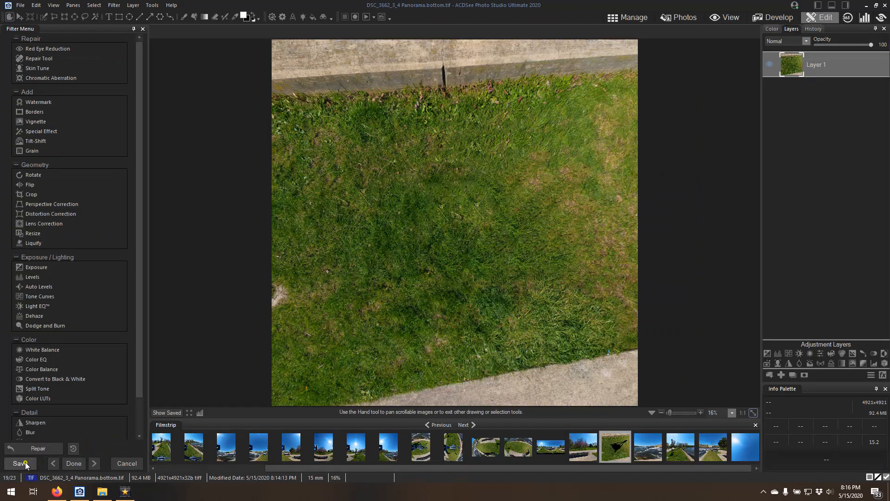
{"action": "left_click", "coordinate": [26, 464]}
{"action": "left_click", "coordinate": [29, 435]}
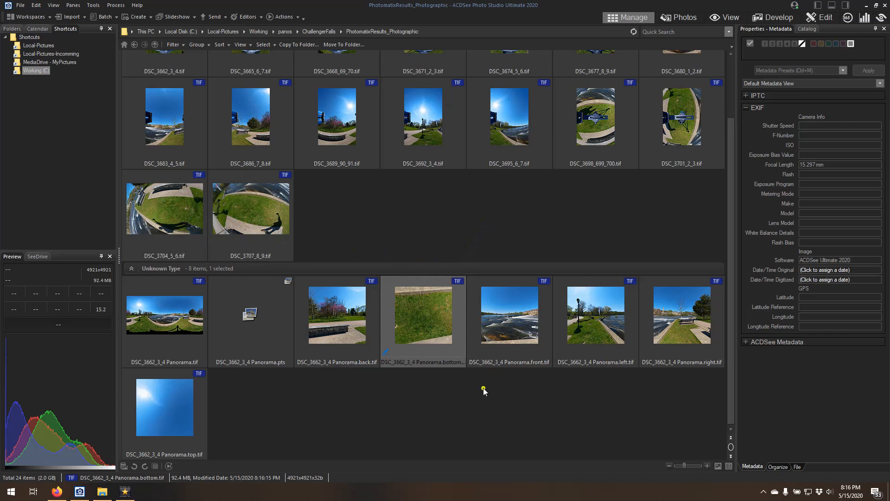
- Open the back cube face, DSC_3662_3_4 Panorama.back.tif, for editing with the Repair Tool
{"action": "left_click", "coordinate": [349, 314]}
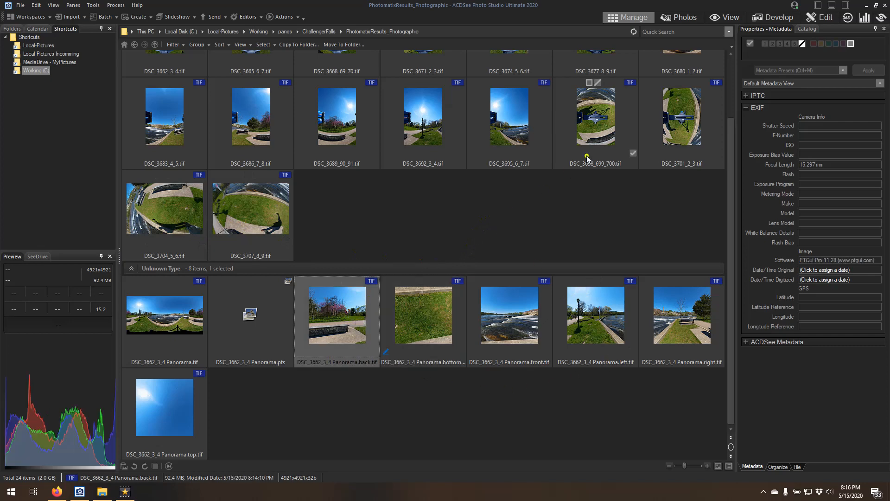
{"action": "left_click", "coordinate": [824, 19]}
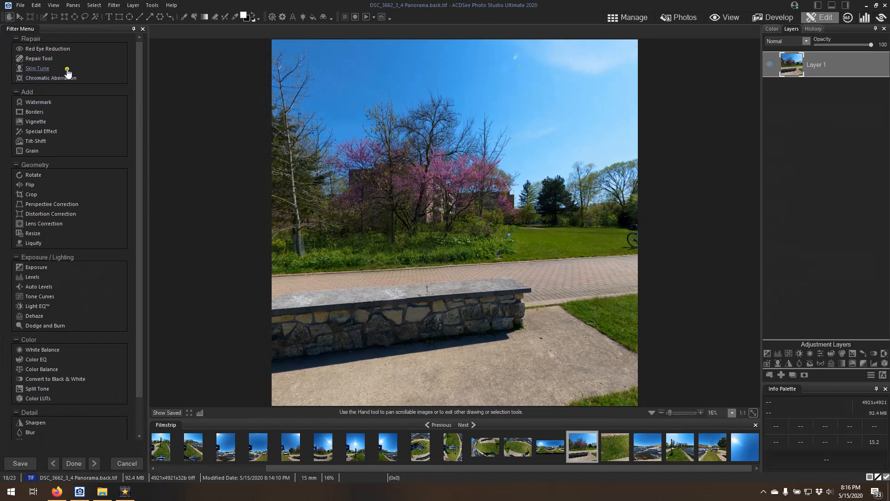
{"action": "left_click", "coordinate": [41, 59]}
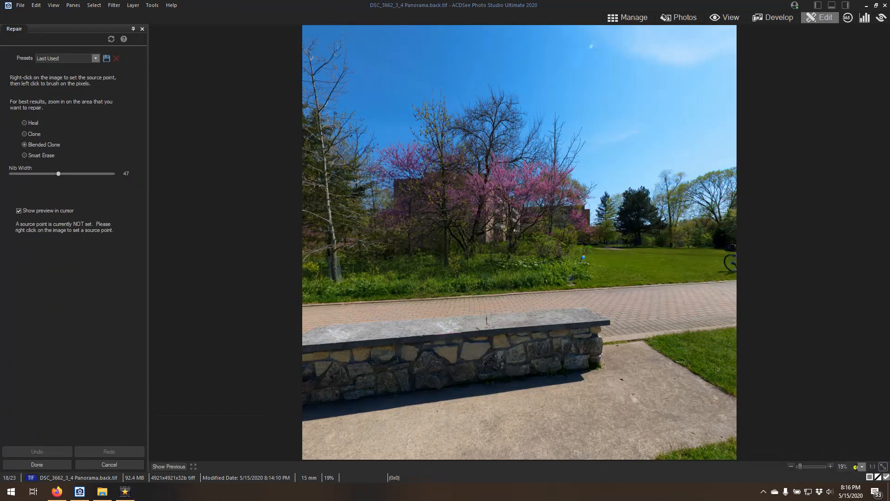
- Reduce the nib width to 28 and blend-clone clean sky over the lens flare spots above the trees
{"action": "left_click", "coordinate": [862, 466]}
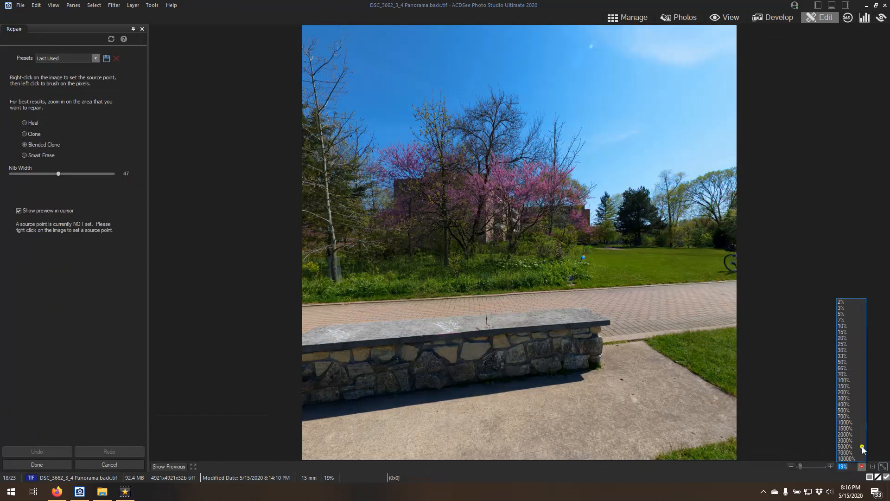
{"action": "left_click", "coordinate": [860, 366]}
{"action": "left_click_drag", "start_coordinate": [842, 395], "coordinate": [862, 363]}
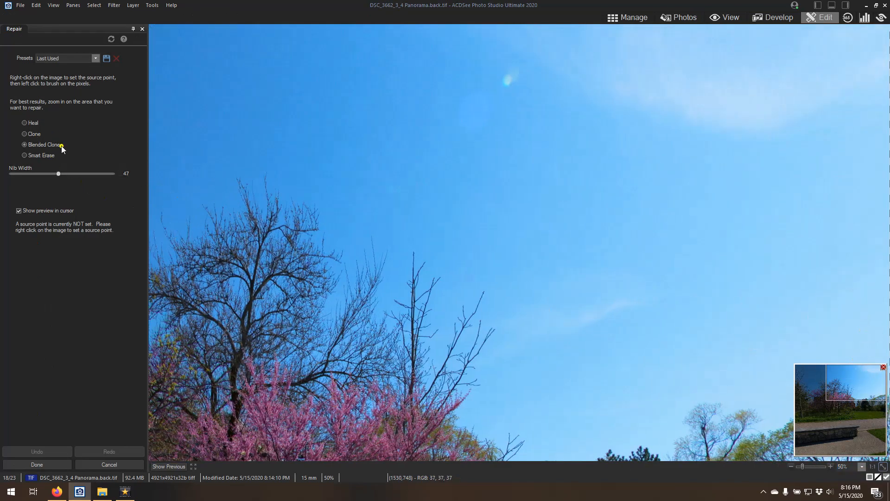
{"action": "scroll", "coordinate": [512, 119], "scroll_direction": "down", "scroll_amount": 4}
{"action": "right_click", "coordinate": [505, 129]}
{"action": "mouse_move", "coordinate": [483, 122]}
{"action": "left_mouse_down"}
{"action": "mouse_move", "coordinate": [469, 121]}
{"action": "mouse_move", "coordinate": [475, 105]}
{"action": "left_mouse_up"}
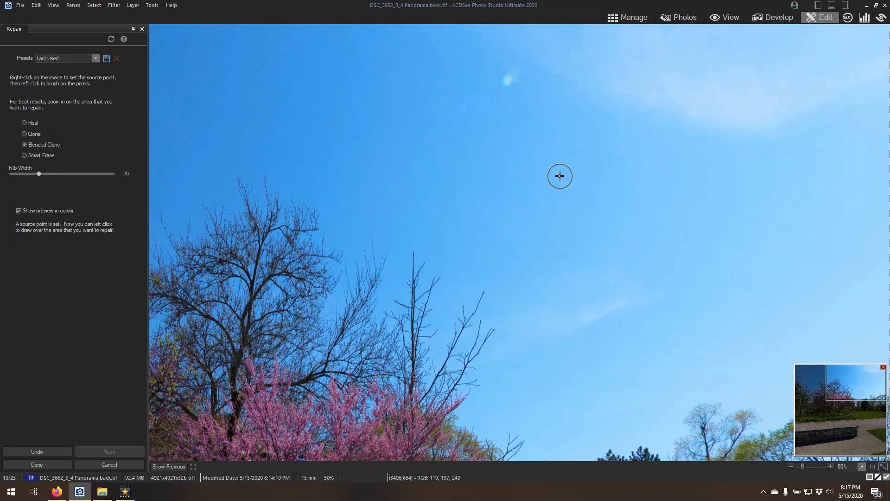
{"action": "left_click", "coordinate": [455, 119]}
{"action": "right_click", "coordinate": [476, 97]}
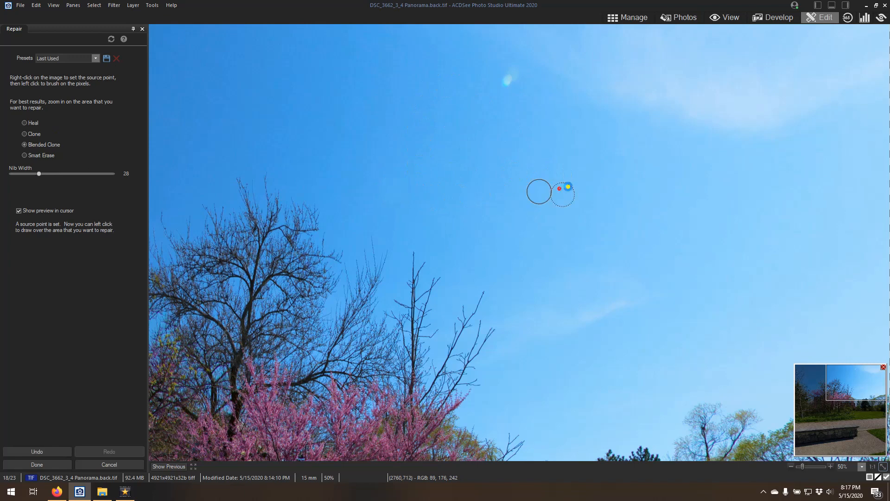
{"action": "mouse_move", "coordinate": [513, 105]}
{"action": "left_mouse_down"}
{"action": "mouse_move", "coordinate": [514, 74]}
{"action": "mouse_move", "coordinate": [520, 91]}
{"action": "left_mouse_up"}
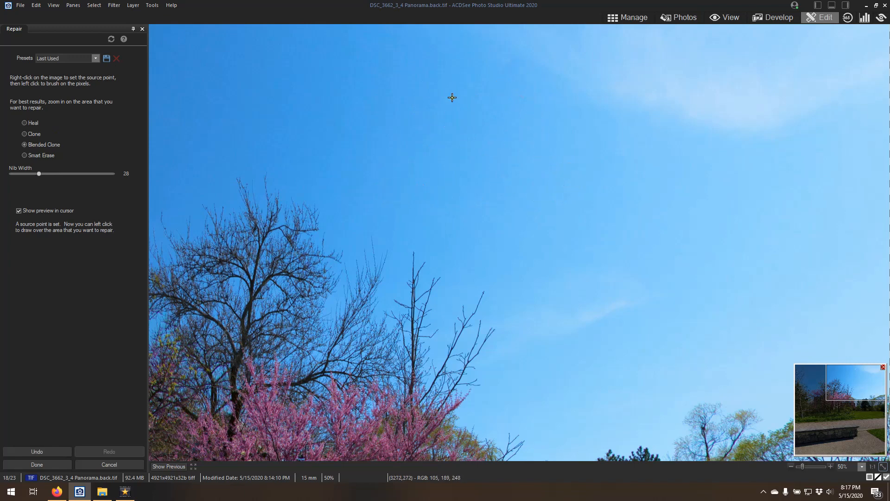
{"action": "left_click", "coordinate": [511, 58]}
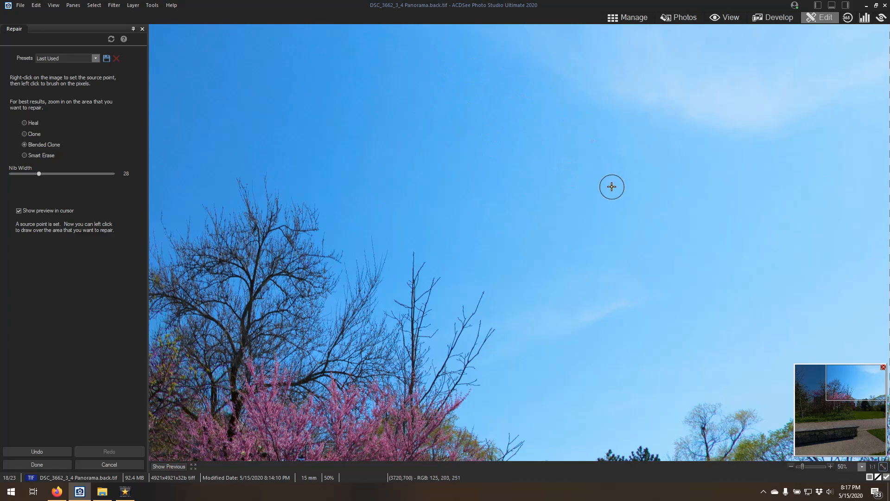
- Check the rest of the back face's sky, apply the repair and save the image
{"action": "left_click_drag", "start_coordinate": [875, 392], "coordinate": [804, 359]}
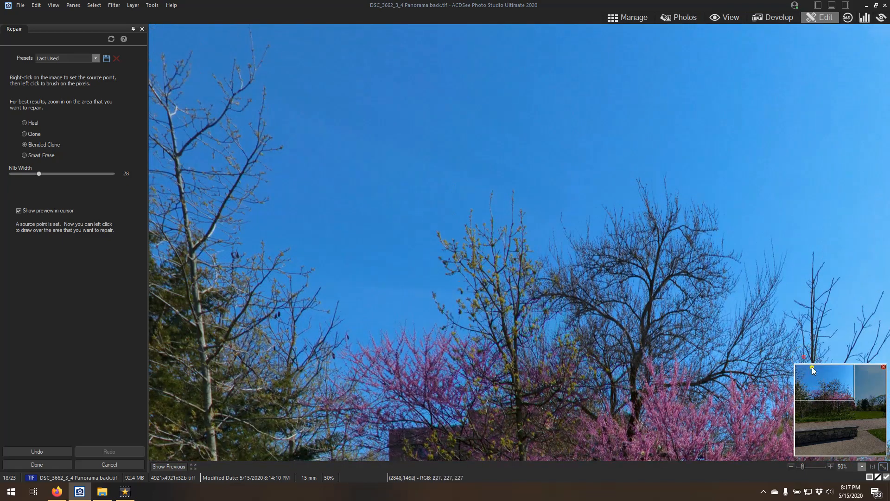
{"action": "left_click_drag", "start_coordinate": [825, 391], "coordinate": [857, 391]}
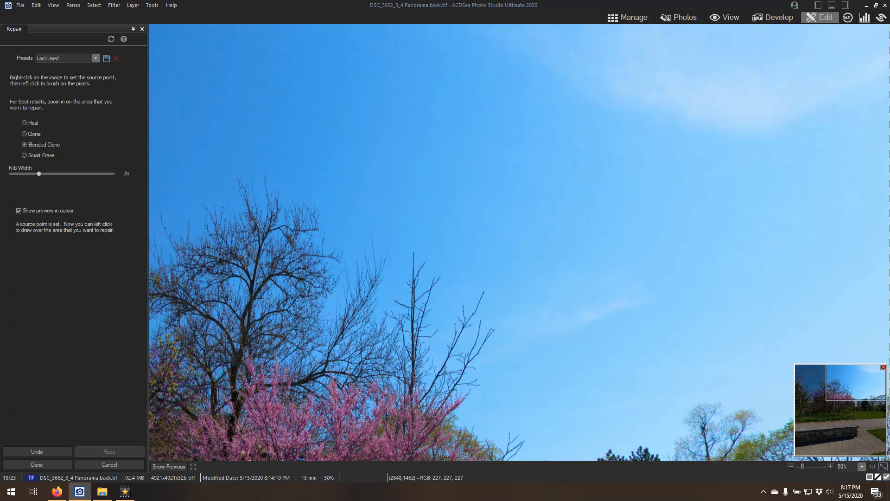
{"action": "left_click", "coordinate": [41, 466]}
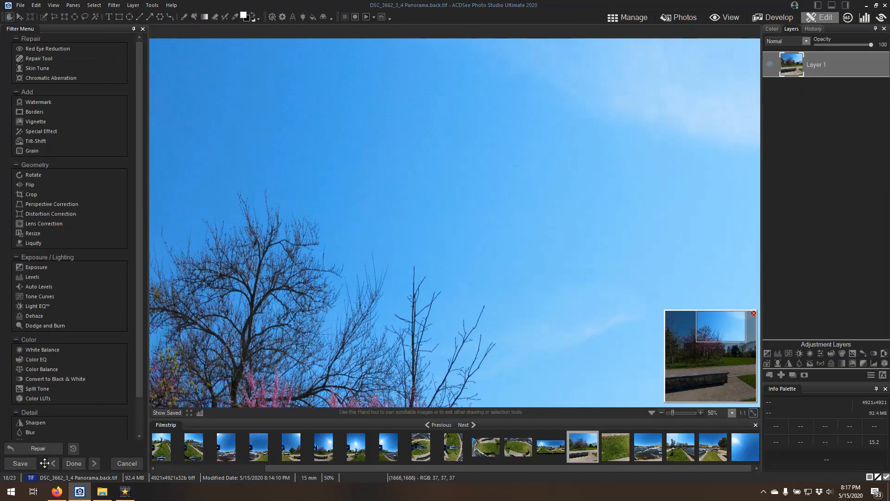
{"action": "left_click", "coordinate": [13, 466]}
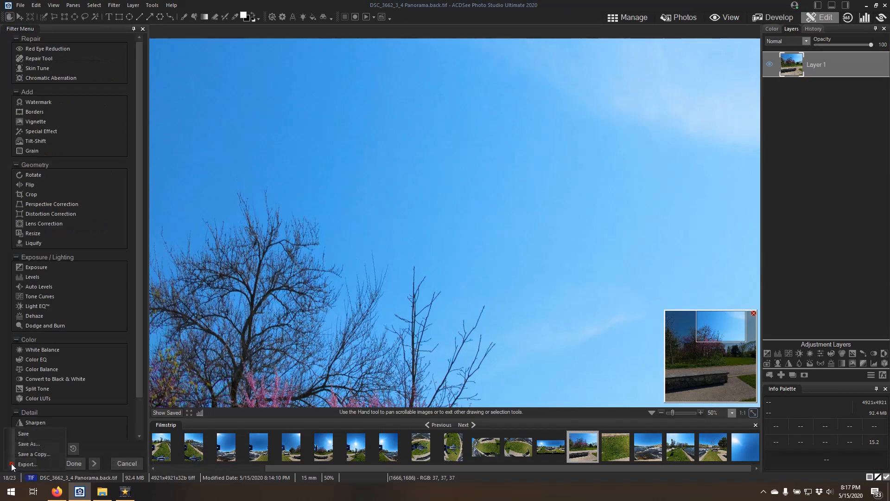
{"action": "left_click", "coordinate": [35, 433]}
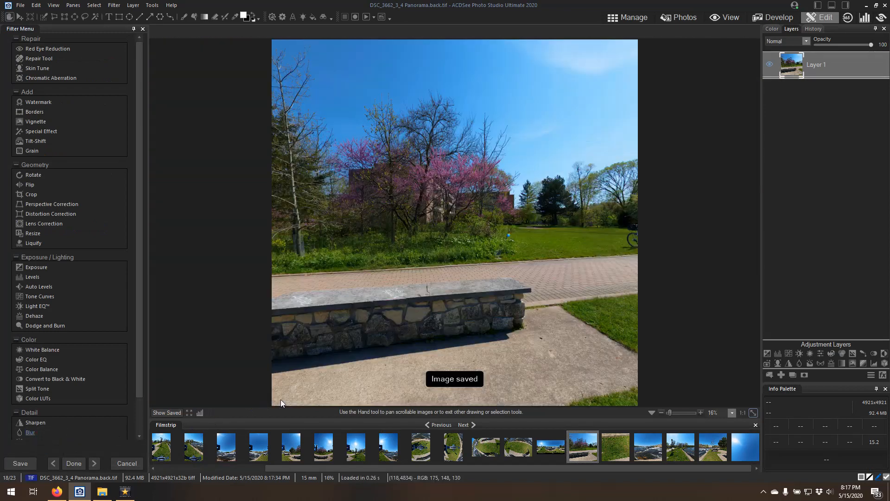
- Move on past the bottom face to the front cube face and start the Repair Tool on it
{"action": "left_click", "coordinate": [469, 425]}
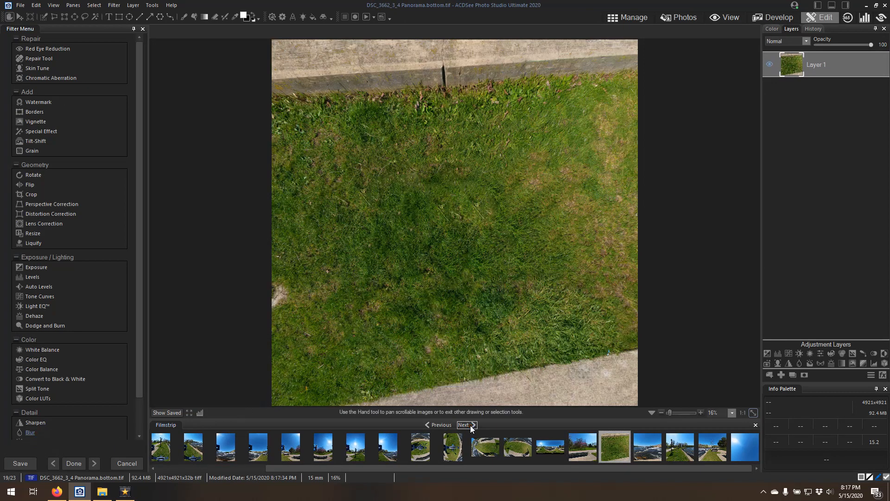
{"action": "left_click", "coordinate": [470, 425]}
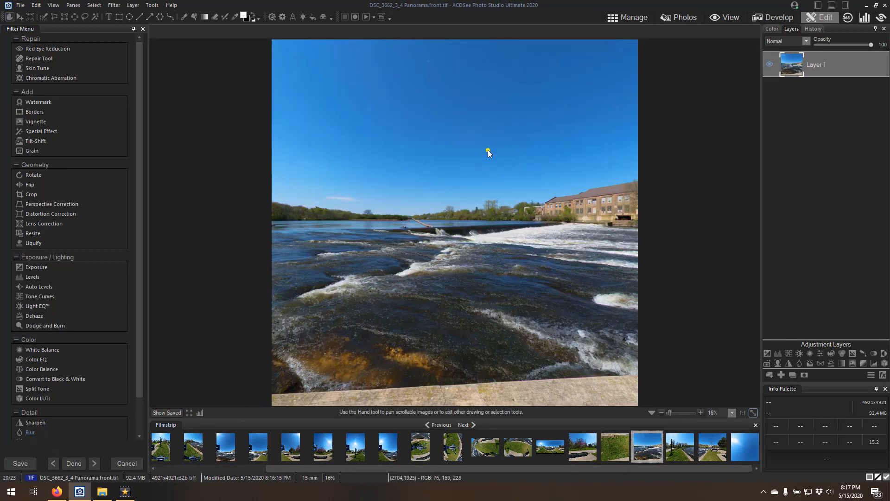
{"action": "left_click", "coordinate": [44, 60]}
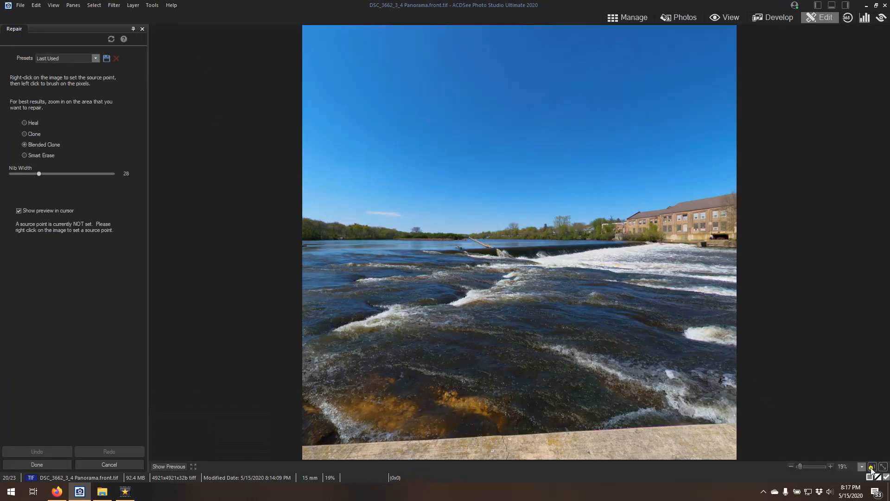
- Blend-clone clean sky over the faint flare spots in the front face's upper sky
{"action": "left_click", "coordinate": [864, 466]}
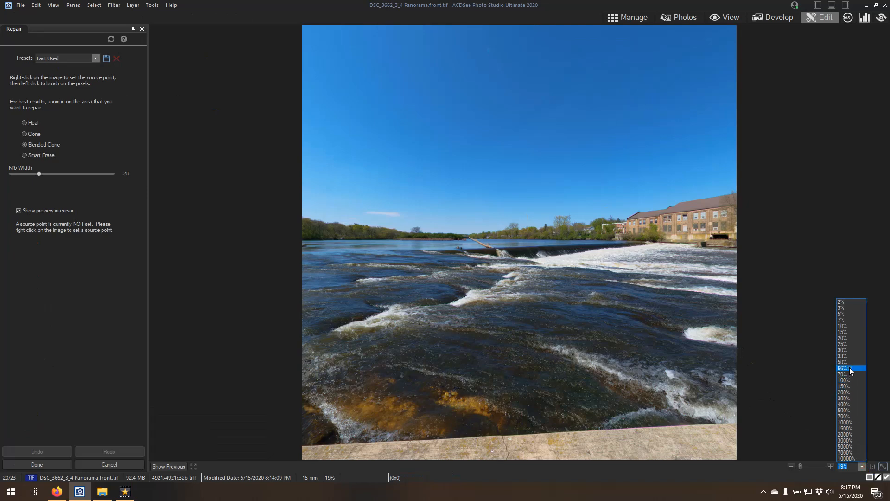
{"action": "left_click", "coordinate": [850, 363]}
{"action": "left_click_drag", "start_coordinate": [848, 400], "coordinate": [811, 367]}
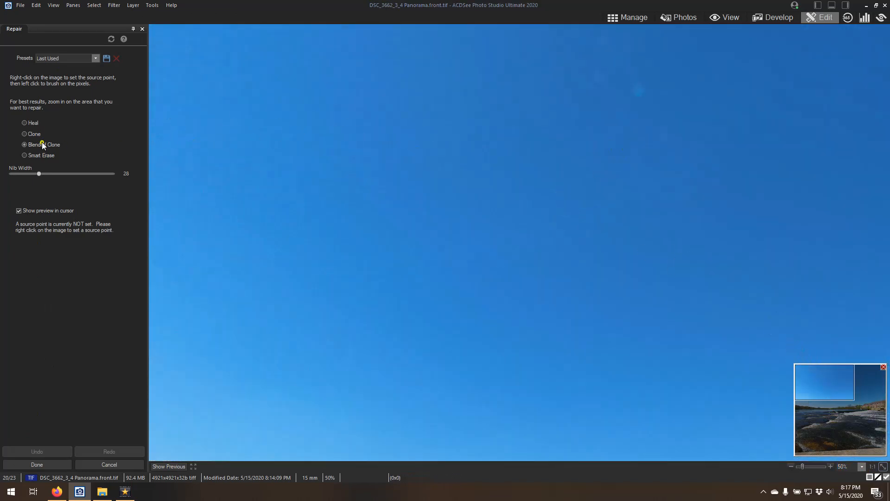
{"action": "right_click", "coordinate": [620, 113]}
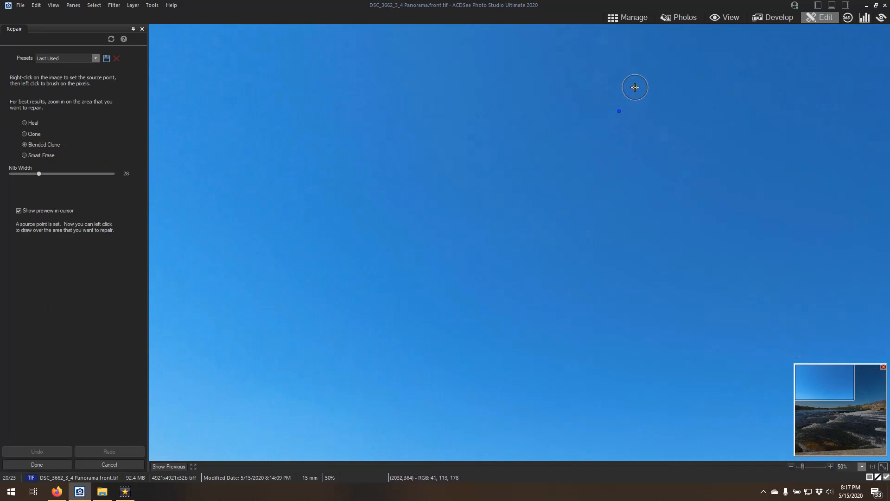
{"action": "left_click", "coordinate": [783, 135]}
{"action": "left_click", "coordinate": [626, 103]}
{"action": "left_click", "coordinate": [606, 33]}
{"action": "left_click_drag", "start_coordinate": [680, 170], "coordinate": [748, 178]}
{"action": "left_click", "coordinate": [630, 176]}
{"action": "left_click", "coordinate": [705, 179]}
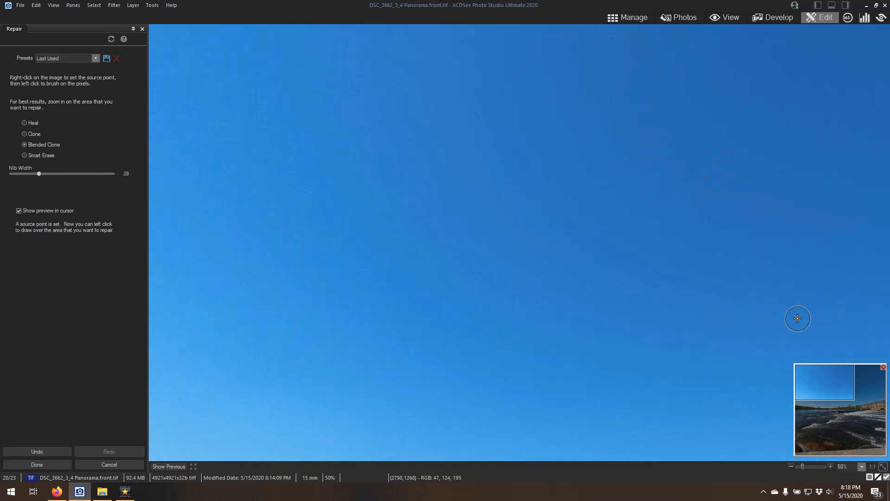
- Inspect the remaining sky of the front face, apply the repair and save the image
{"action": "left_click_drag", "start_coordinate": [836, 389], "coordinate": [866, 391]}
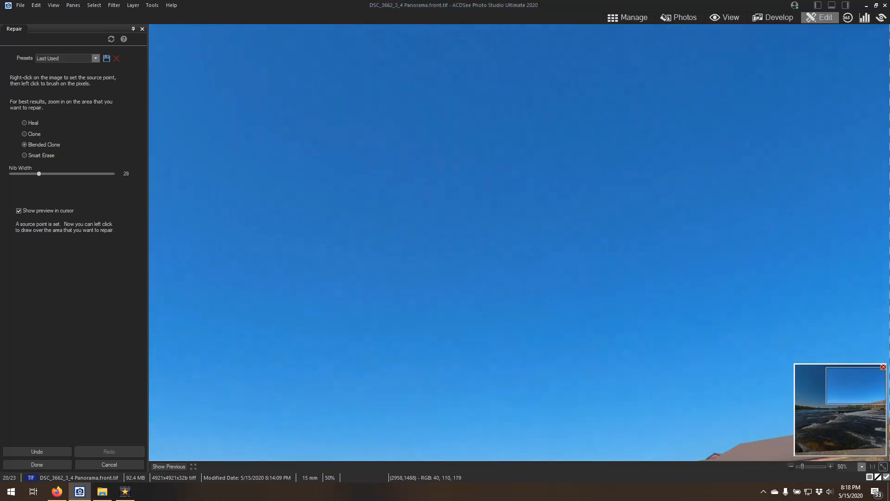
{"action": "left_click", "coordinate": [65, 465]}
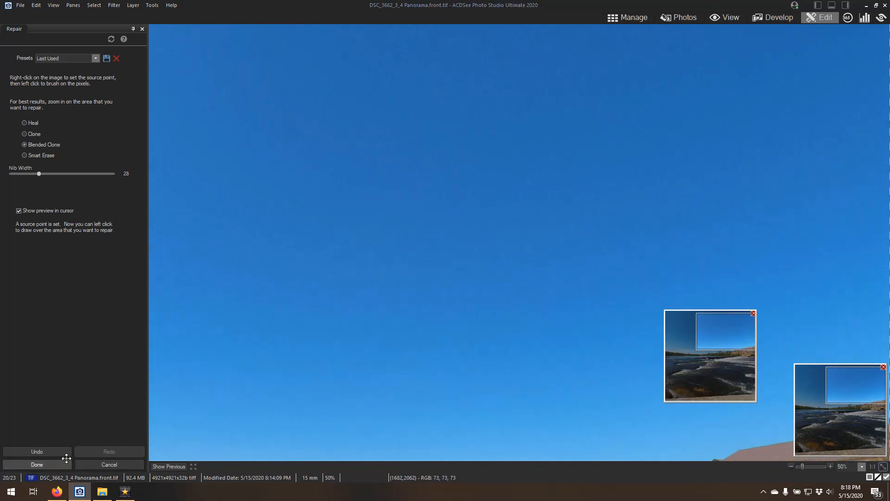
{"action": "left_click", "coordinate": [19, 464]}
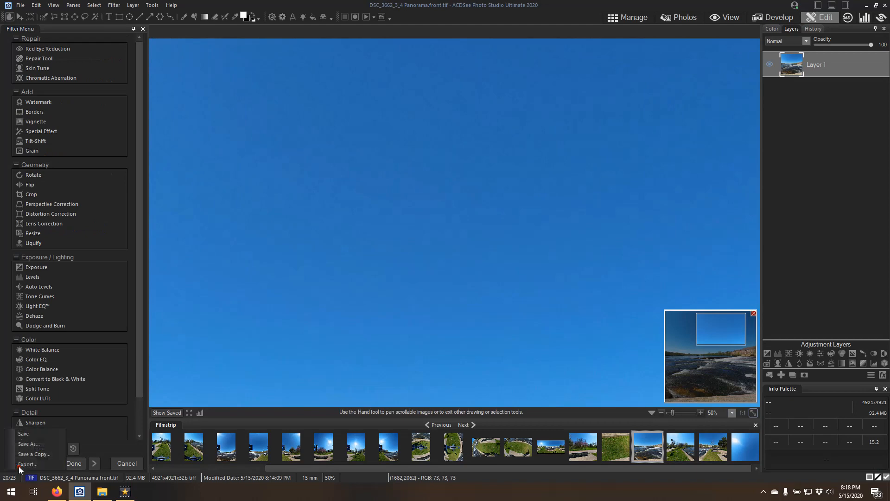
{"action": "left_click", "coordinate": [30, 435]}
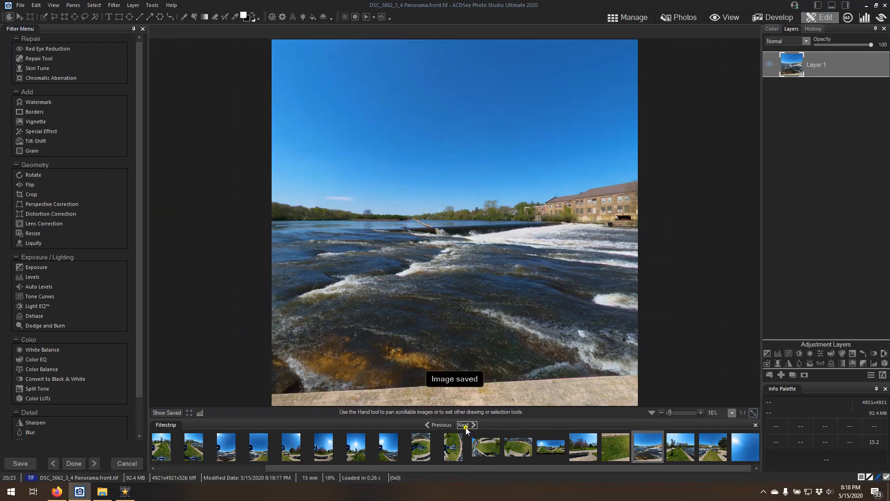
- Open the left cube face in the Repair Tool and blend-clone out the bright spot above the lamp post with nib width 25
{"action": "left_click", "coordinate": [464, 426]}
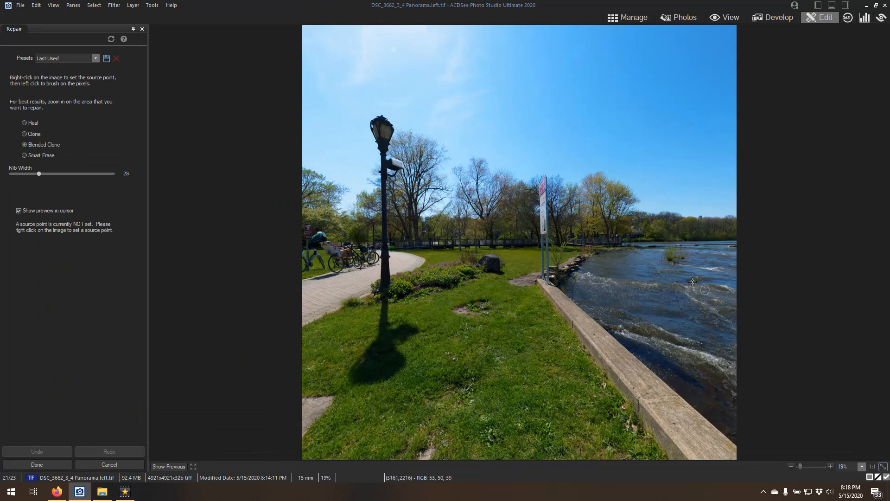
{"action": "left_click", "coordinate": [860, 468]}
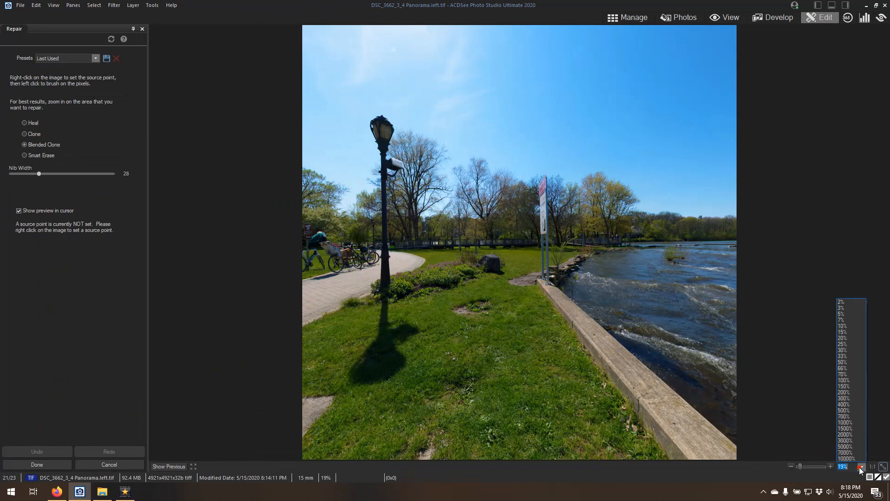
{"action": "left_click", "coordinate": [860, 369]}
{"action": "left_click_drag", "start_coordinate": [872, 410], "coordinate": [786, 361]}
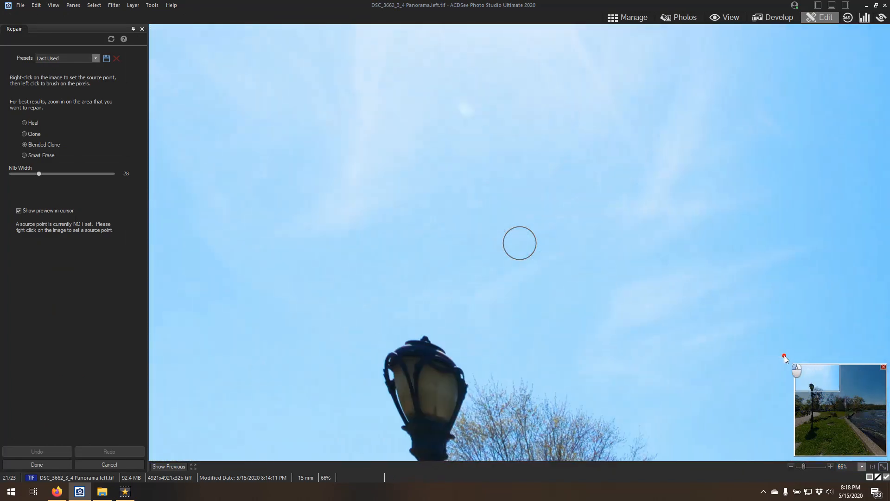
{"action": "scroll", "coordinate": [447, 173], "scroll_direction": "down", "scroll_amount": 3}
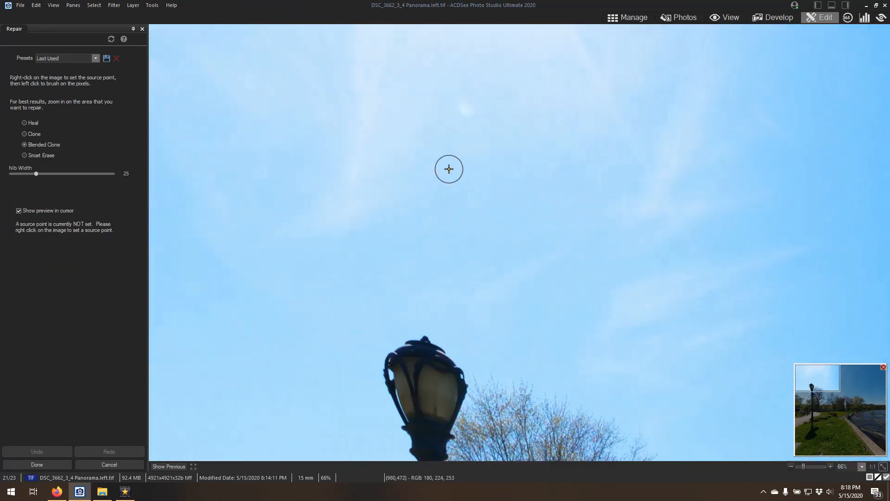
{"action": "right_click", "coordinate": [441, 134]}
{"action": "left_click", "coordinate": [459, 107]}
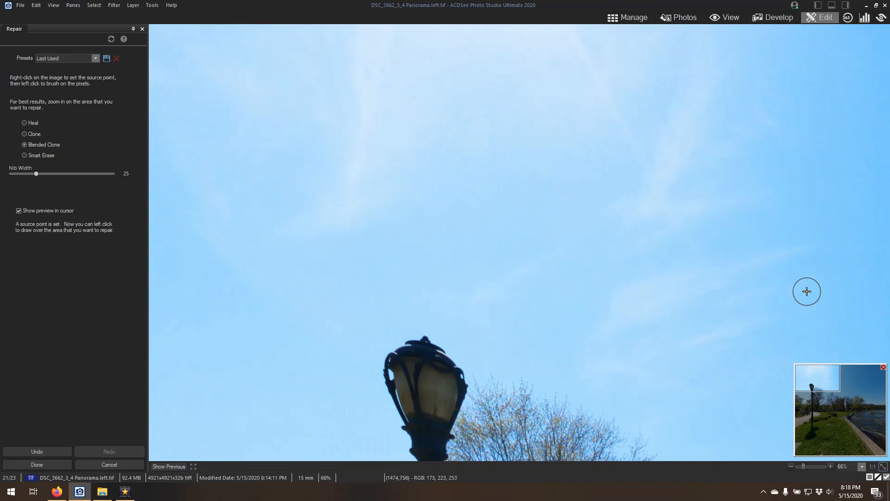
- Blend-clone the faint spots in the clear blue sky away from the lamp post, increasing the nib width to 32, and apply the repair
{"action": "left_click_drag", "start_coordinate": [831, 385], "coordinate": [876, 374]}
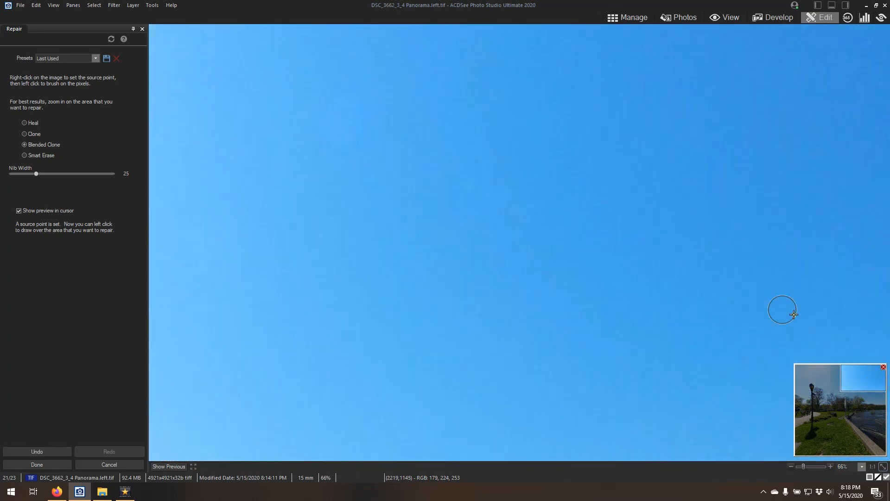
{"action": "left_click", "coordinate": [465, 191]}
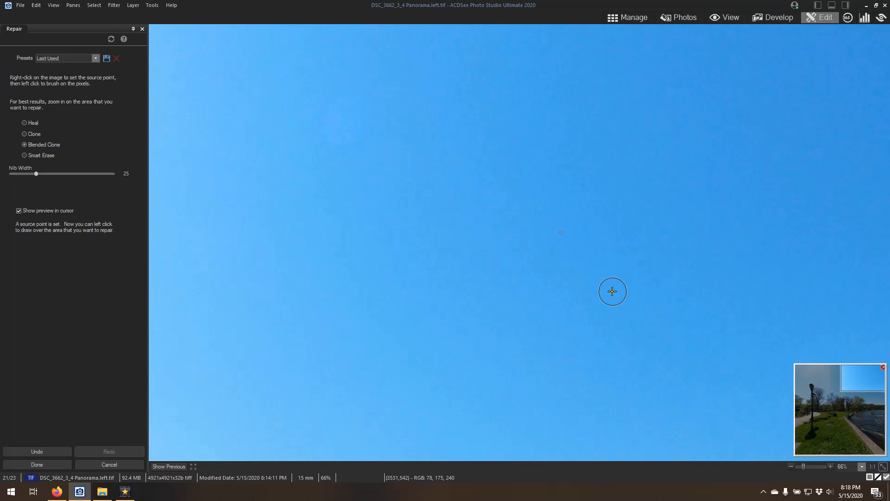
{"action": "scroll", "coordinate": [367, 171], "scroll_direction": "up", "scroll_amount": 7}
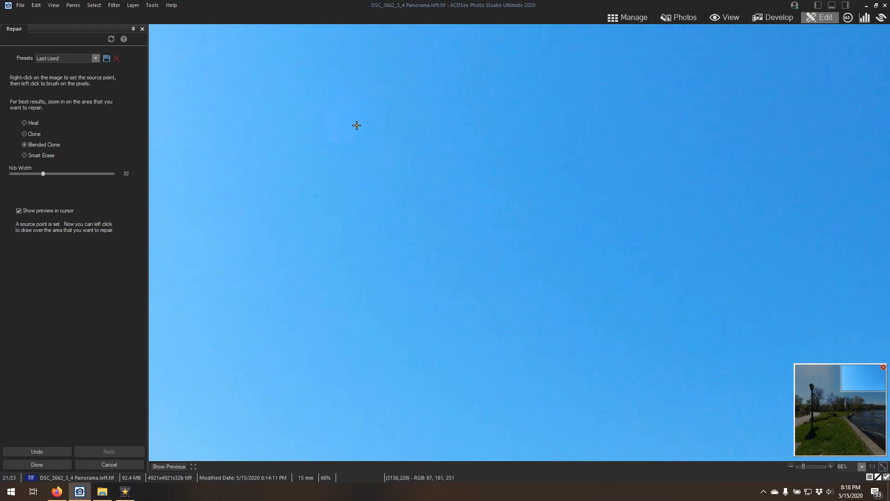
{"action": "right_click", "coordinate": [407, 131]}
{"action": "left_click", "coordinate": [347, 143]}
{"action": "left_click", "coordinate": [348, 104]}
{"action": "right_click", "coordinate": [326, 162]}
{"action": "left_click", "coordinate": [338, 128]}
{"action": "right_click", "coordinate": [382, 83]}
{"action": "left_click_drag", "start_coordinate": [865, 383], "coordinate": [795, 385]}
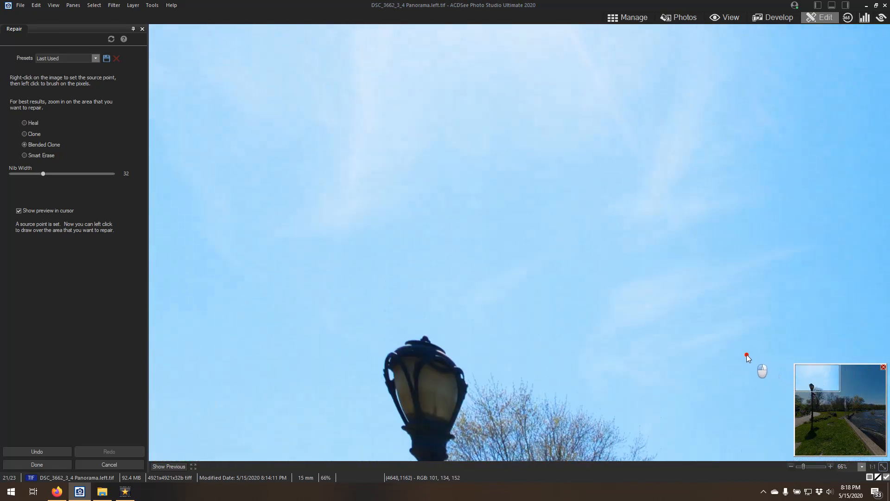
{"action": "left_click", "coordinate": [34, 463]}
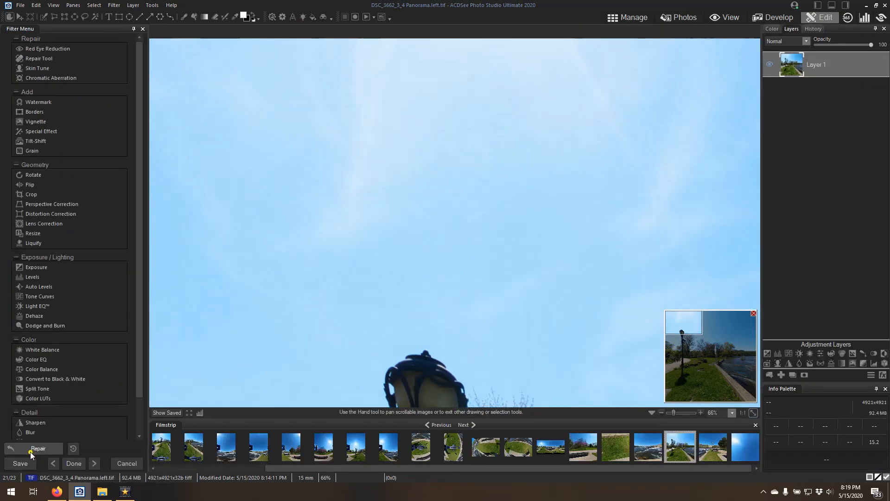
- Save the repaired left cube face and advance past the right face to the top face
{"action": "left_click", "coordinate": [21, 463]}
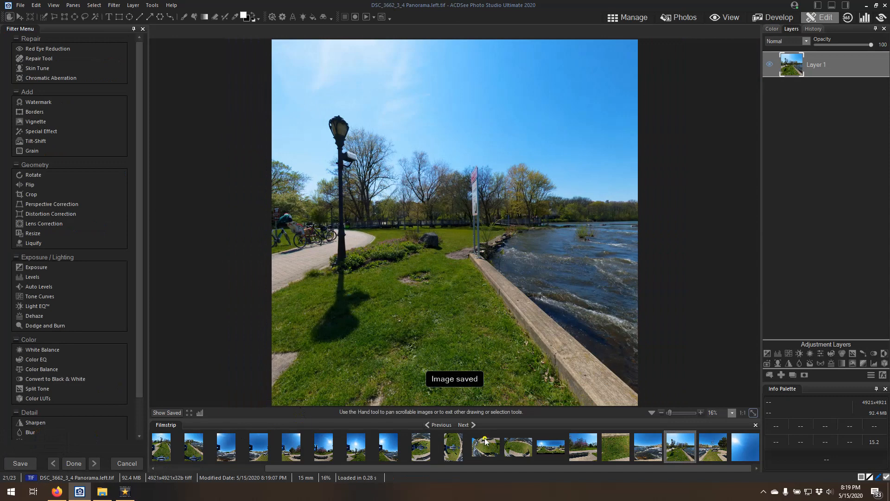
{"action": "left_click", "coordinate": [469, 426]}
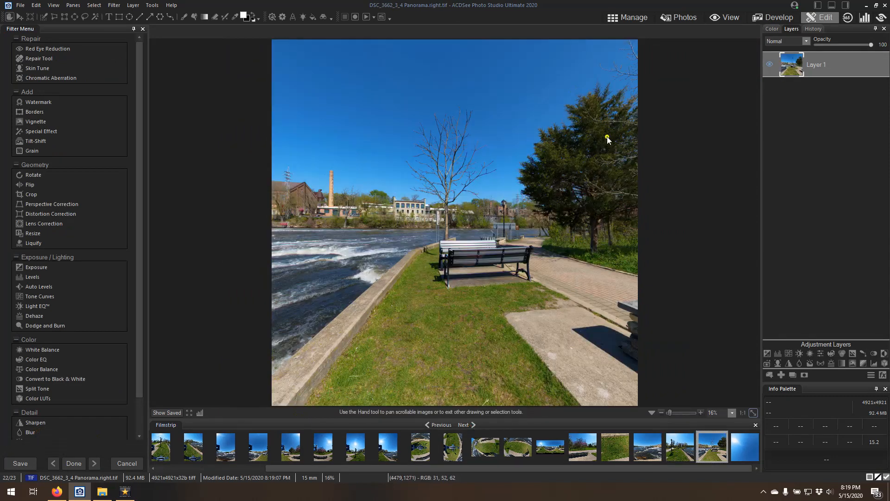
{"action": "left_click", "coordinate": [463, 425]}
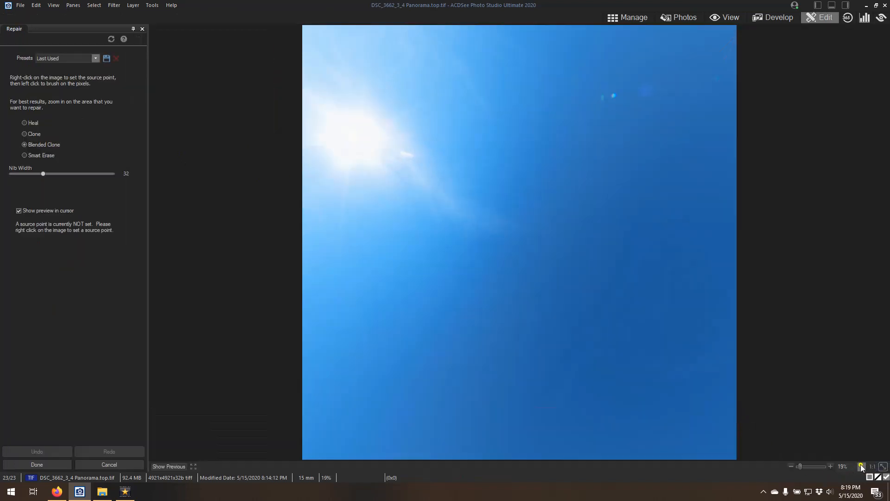
- Blend-clone clean sky over the colored lens flare spots in the top face's upper-right sky at 66% zoom, using nib width 32
{"action": "left_click", "coordinate": [862, 467]}
{"action": "left_click", "coordinate": [853, 369]}
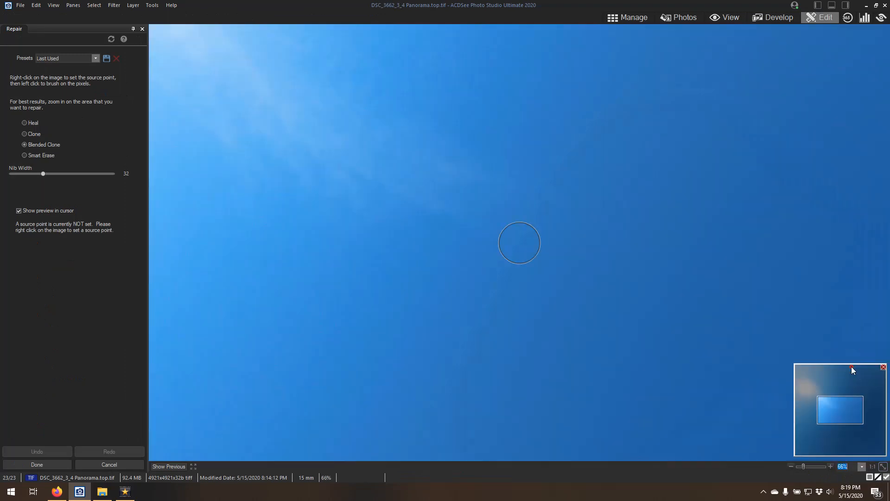
{"action": "left_click_drag", "start_coordinate": [852, 411], "coordinate": [876, 382]}
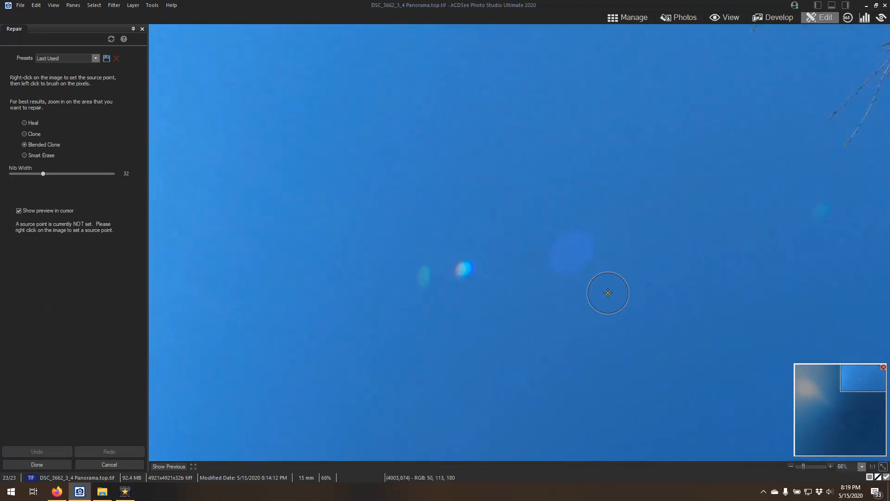
{"action": "right_click", "coordinate": [592, 302]}
{"action": "mouse_move", "coordinate": [576, 282]}
{"action": "left_mouse_down"}
{"action": "mouse_move", "coordinate": [561, 264]}
{"action": "mouse_move", "coordinate": [575, 246]}
{"action": "left_mouse_up"}
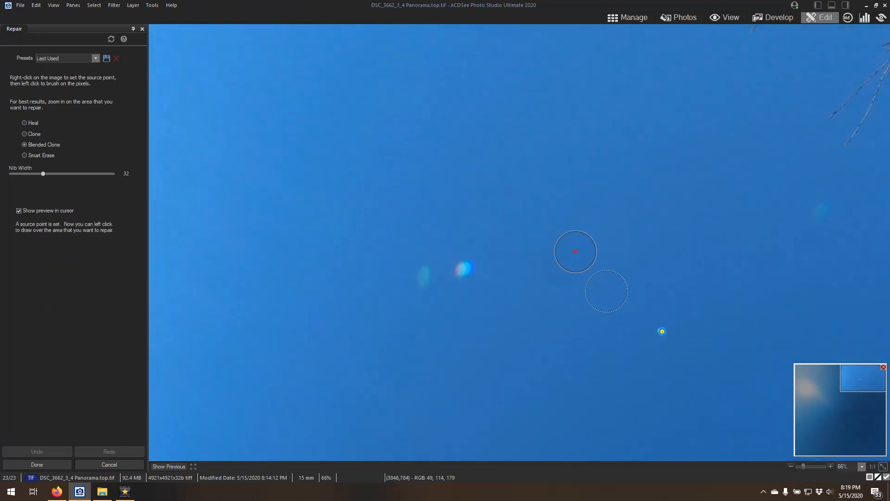
{"action": "right_click", "coordinate": [659, 319]}
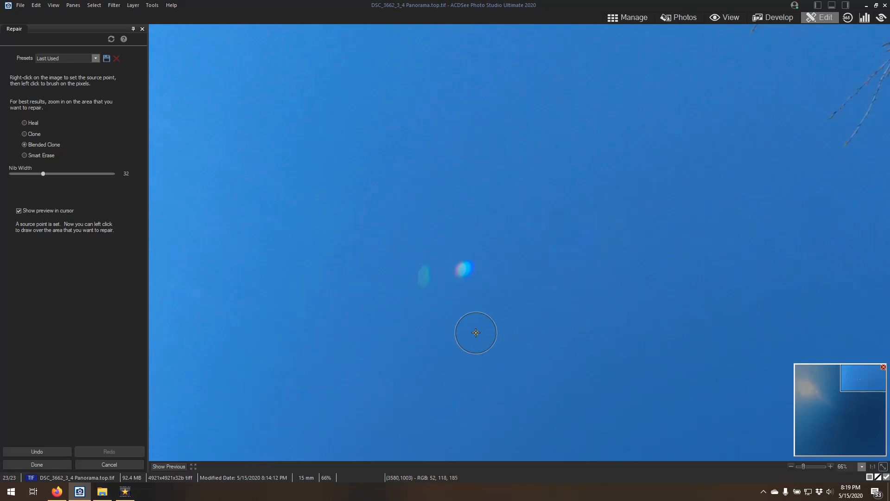
{"action": "left_click_drag", "start_coordinate": [473, 307], "coordinate": [466, 269]}
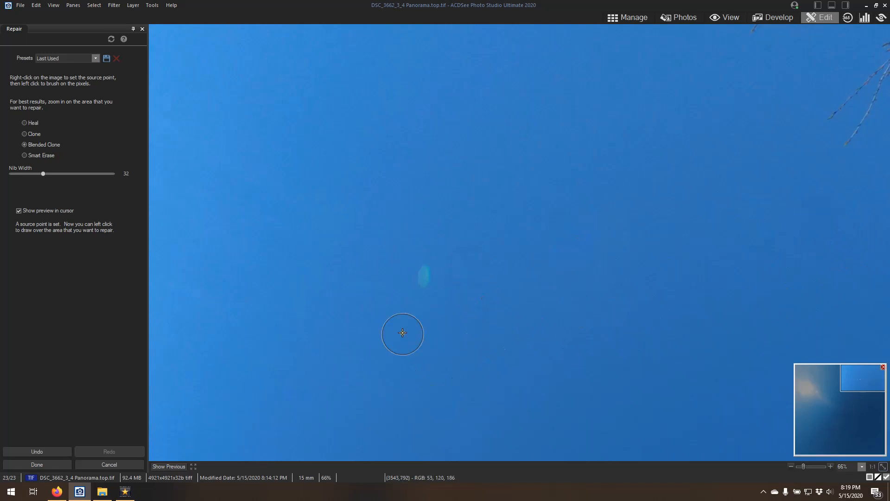
{"action": "left_click_drag", "start_coordinate": [407, 314], "coordinate": [424, 279]}
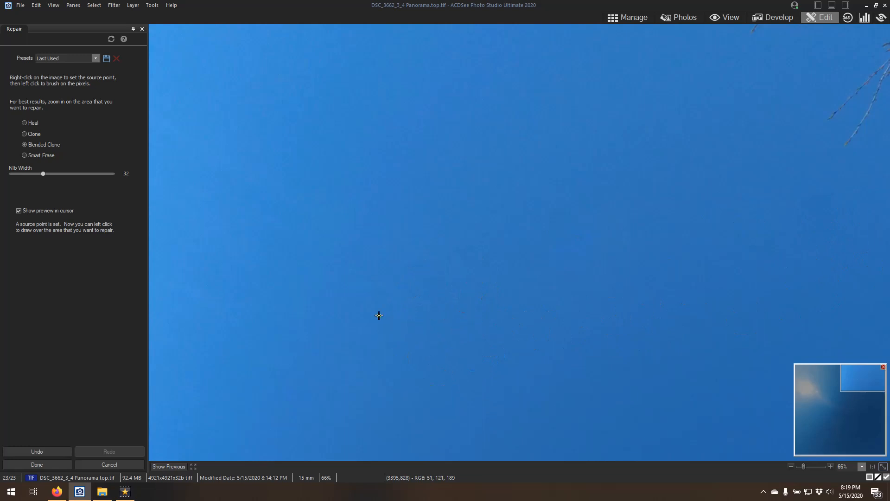
- Increase the nib width to 41 and blend-clone over the remaining traces where the flare spots were
{"action": "left_click_drag", "start_coordinate": [473, 330], "coordinate": [527, 327]}
{"action": "scroll", "coordinate": [543, 312], "scroll_direction": "up", "scroll_amount": 3}
{"action": "scroll", "coordinate": [593, 348], "scroll_direction": "up", "scroll_amount": 1}
{"action": "left_click_drag", "start_coordinate": [508, 280], "coordinate": [436, 286]}
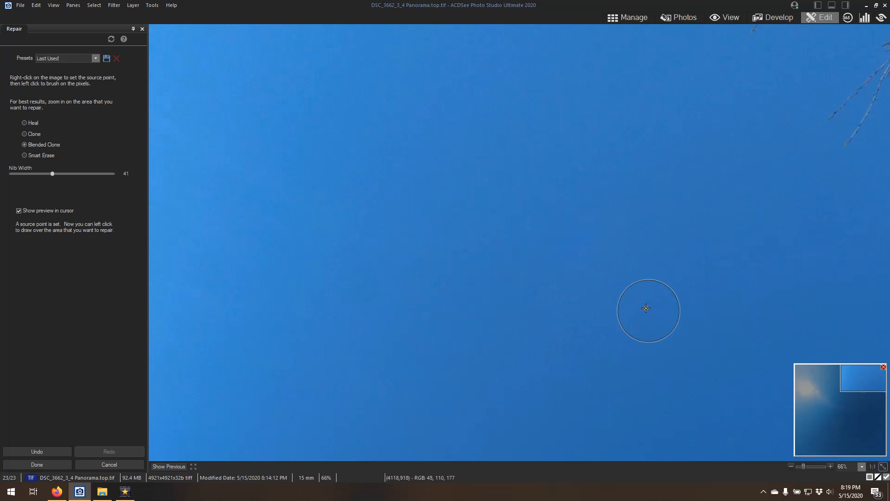
- Reduce the nib width to 22 and blend-clone out the bright flare streak beside the sun at 50% zoom
{"action": "left_click_drag", "start_coordinate": [861, 380], "coordinate": [812, 379]}
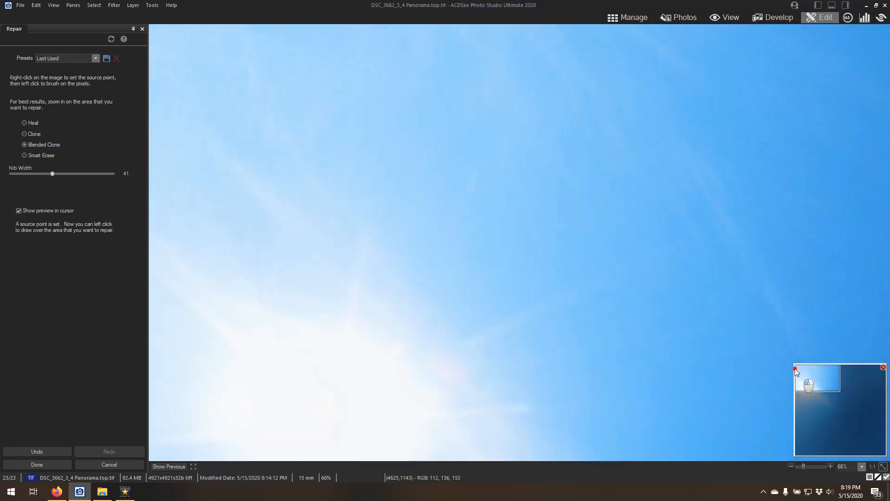
{"action": "left_click", "coordinate": [861, 469]}
{"action": "left_click_drag", "start_coordinate": [848, 373], "coordinate": [851, 363]}
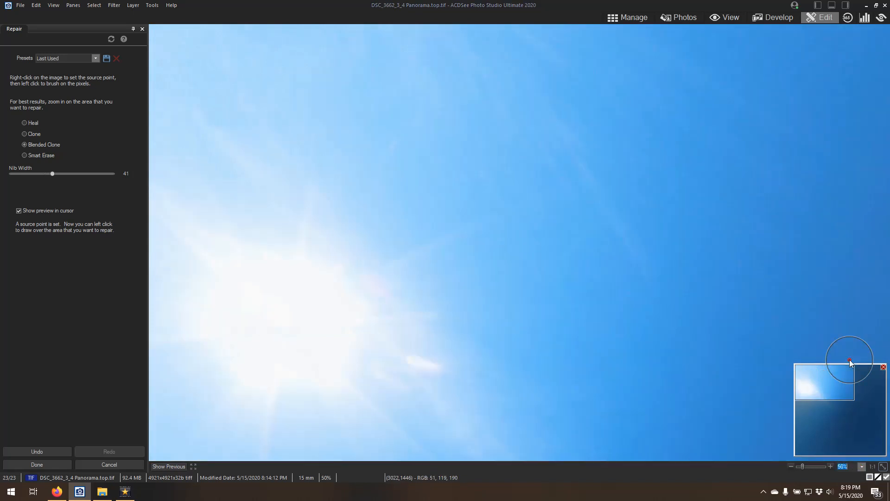
{"action": "left_click_drag", "start_coordinate": [805, 386], "coordinate": [806, 393]}
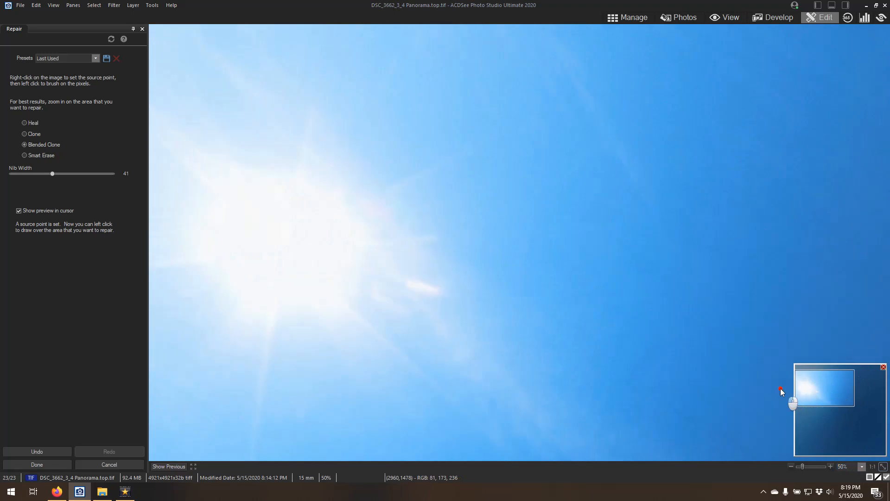
{"action": "scroll", "coordinate": [445, 281], "scroll_direction": "down", "scroll_amount": 5}
{"action": "scroll", "coordinate": [445, 281], "scroll_direction": "down", "scroll_amount": 1}
{"action": "left_click_drag", "start_coordinate": [440, 288], "coordinate": [410, 284]}
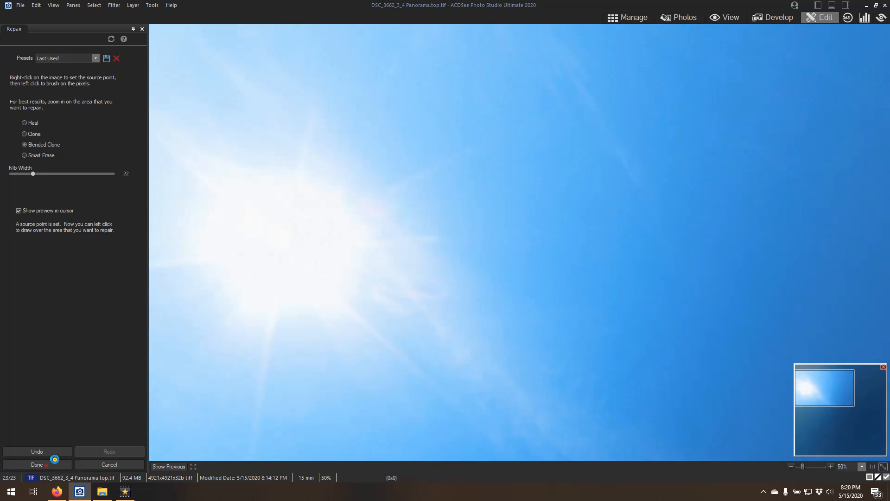
- Apply the repair to the top face and save the image
{"action": "key", "text": "Return"}
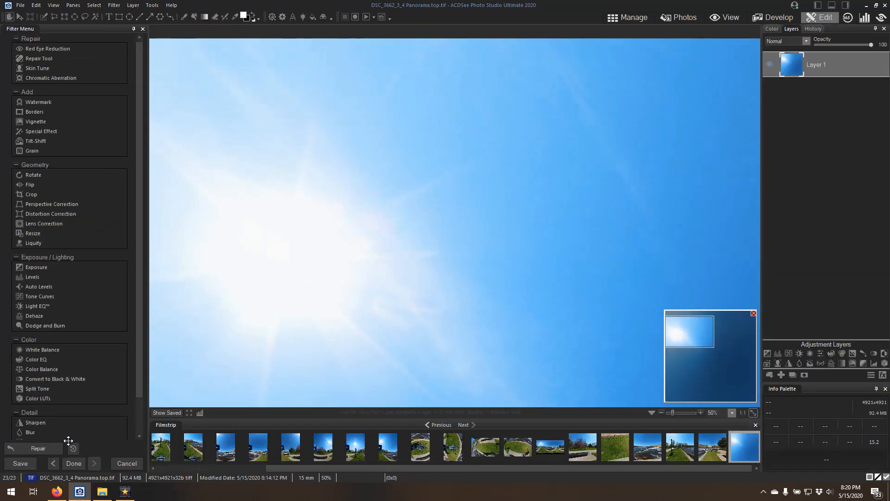
{"action": "left_click", "coordinate": [19, 464]}
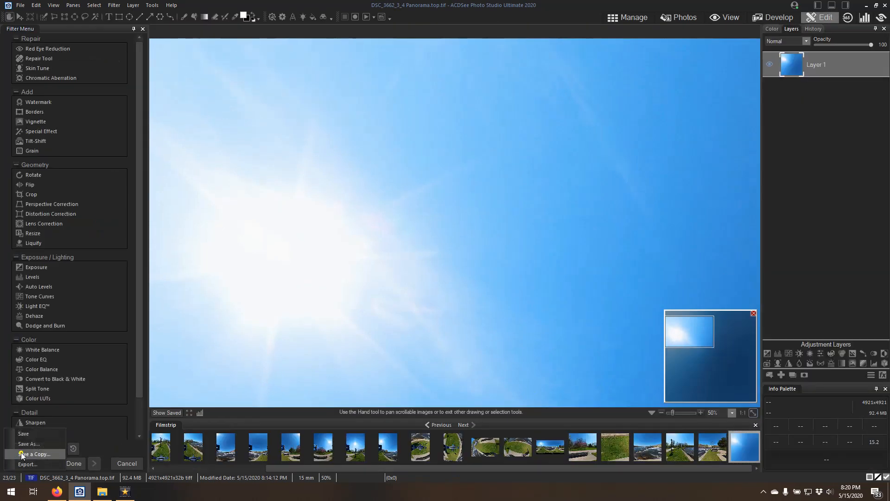
{"action": "left_click", "coordinate": [27, 433]}
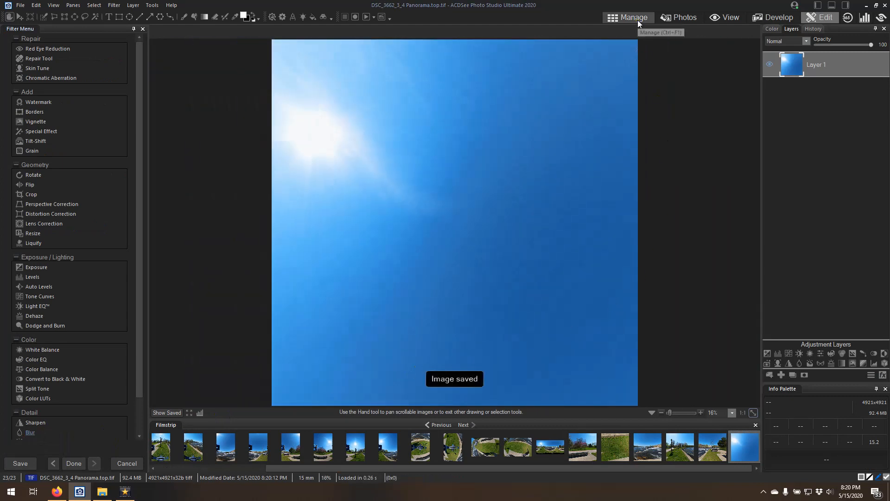
- Return to Manage mode, select the six cube face files from back to top, and send them to PTGui
{"action": "left_click", "coordinate": [638, 20]}
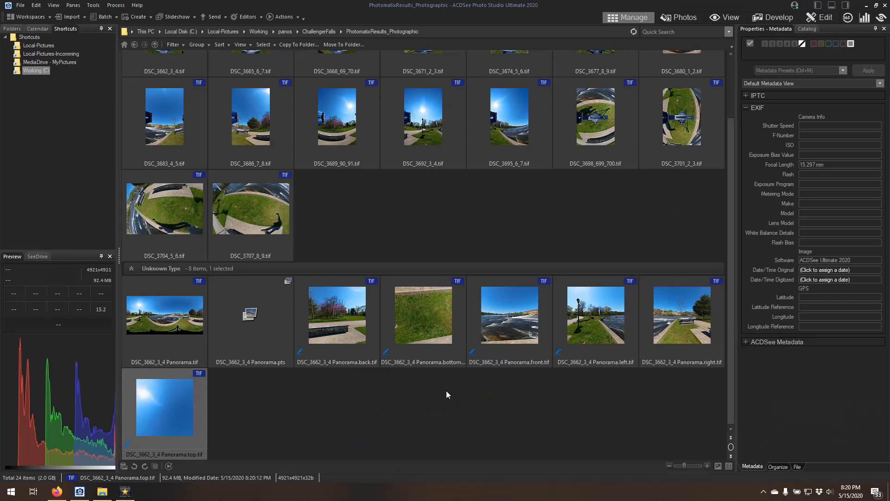
{"action": "left_click", "coordinate": [397, 403]}
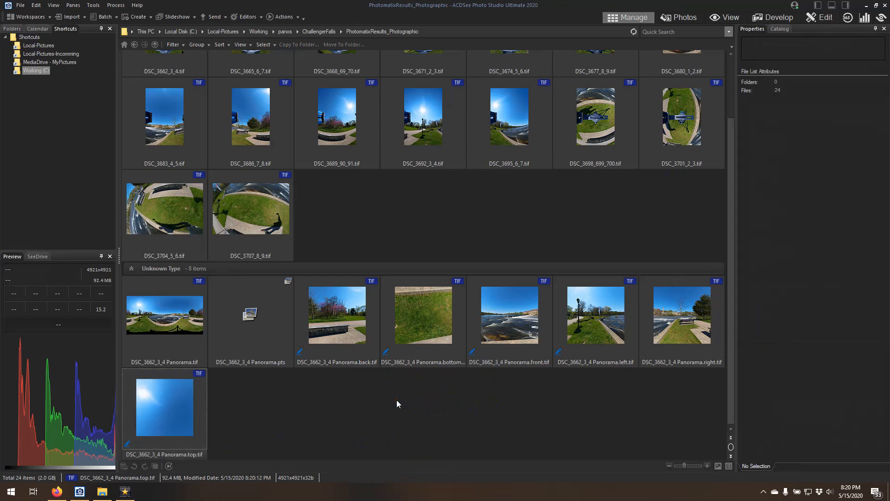
{"action": "left_click", "coordinate": [333, 350]}
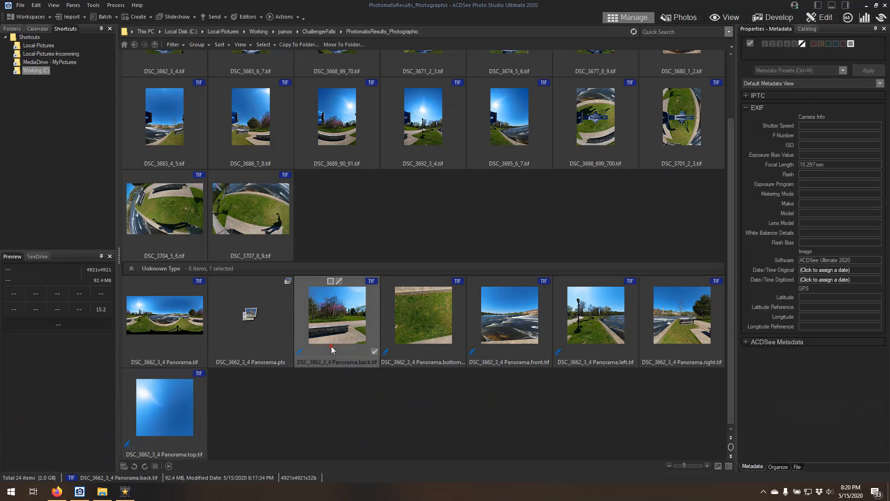
{"action": "left_click", "coordinate": [181, 411], "text": "shift"}
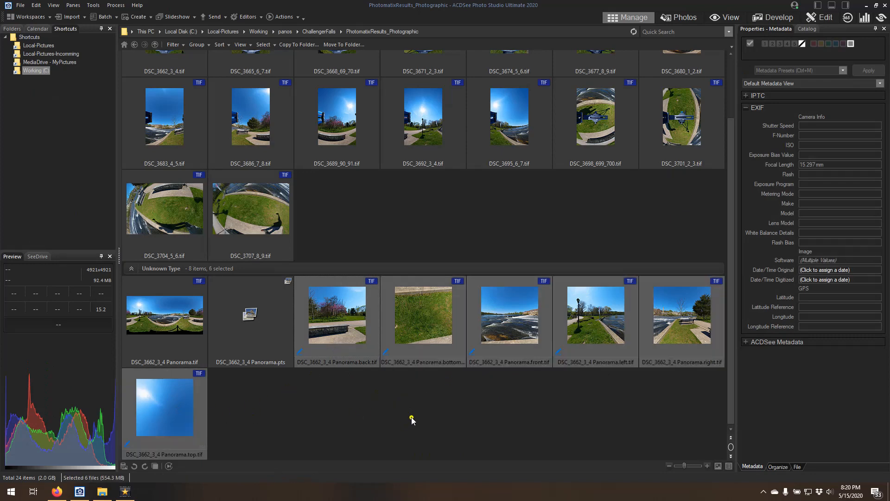
{"action": "left_click", "coordinate": [249, 18]}
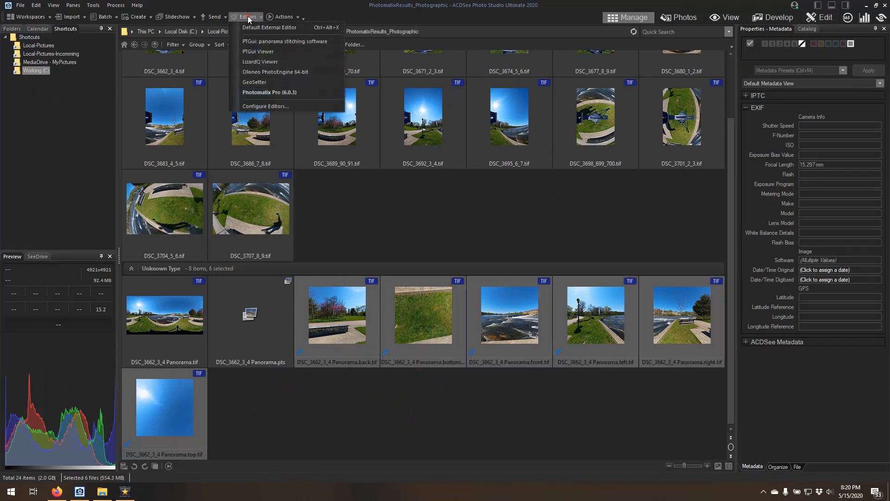
{"action": "left_click", "coordinate": [279, 42]}
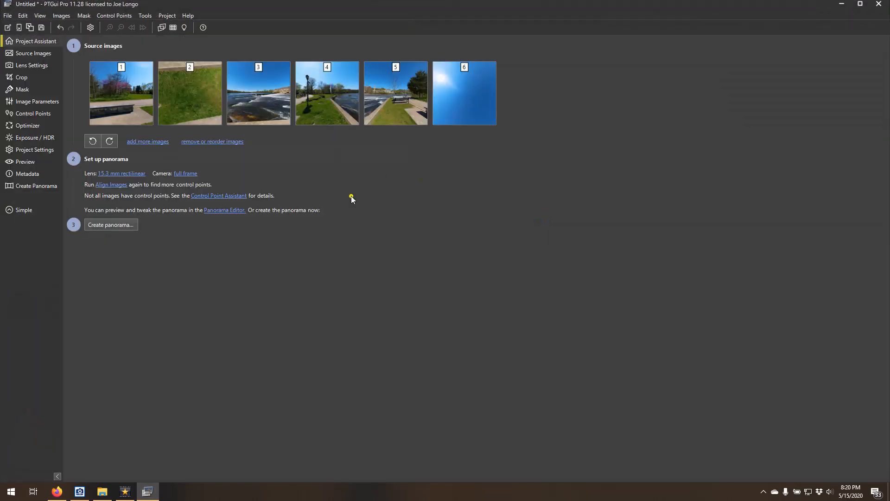
- Create the blended TIFF panorama from the cube faces at 15460 x 7730 pixels with the default output file, and close the PTGui project
{"action": "left_click", "coordinate": [19, 187]}
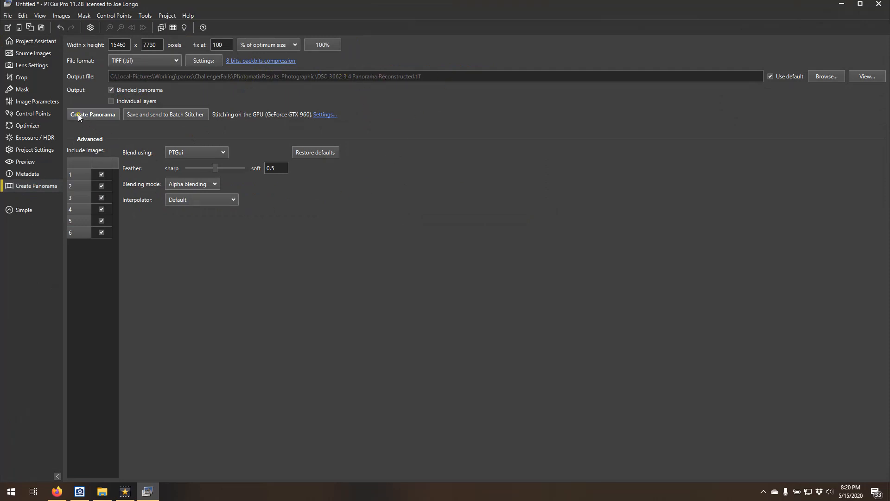
{"action": "left_click", "coordinate": [218, 153]}
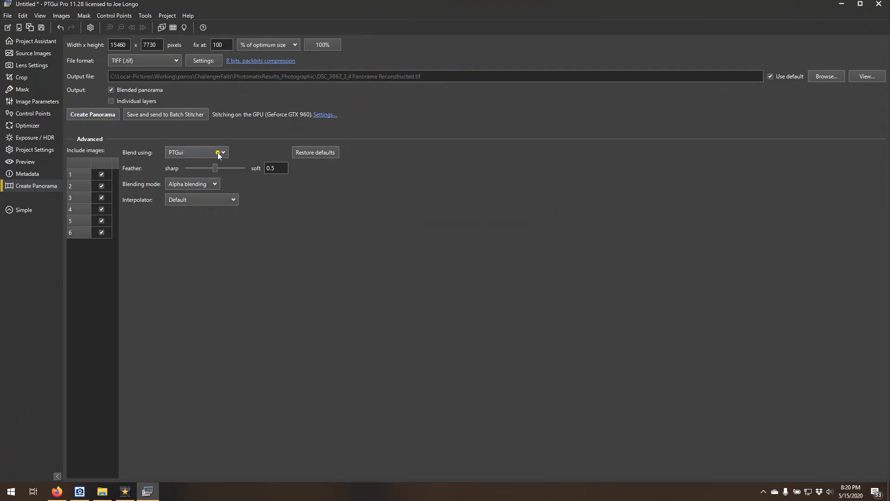
{"action": "left_click", "coordinate": [89, 115]}
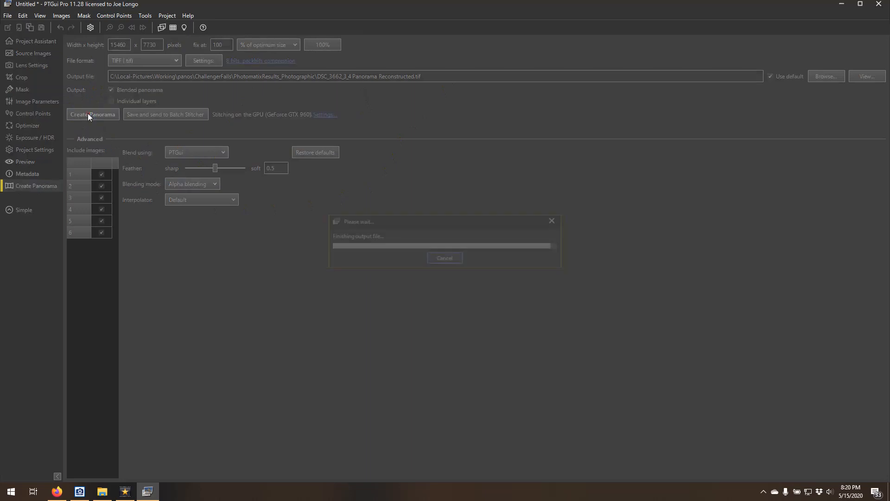
{"action": "left_click", "coordinate": [626, 74]}
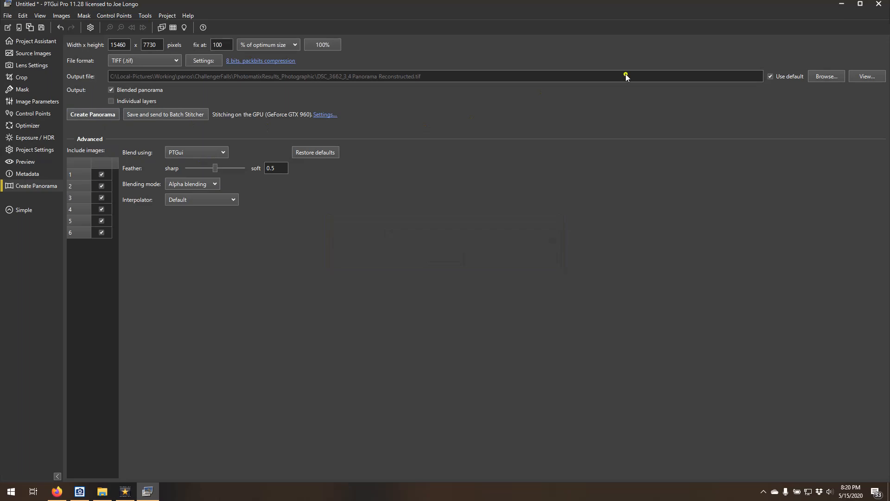
{"action": "left_click", "coordinate": [880, 4]}
{"action": "left_click", "coordinate": [522, 259]}
- Open DSC_3662_3_4 Panorama Reconstructed.tif in PTGui Viewer and reposition the viewer window
{"action": "left_click", "coordinate": [274, 461]}
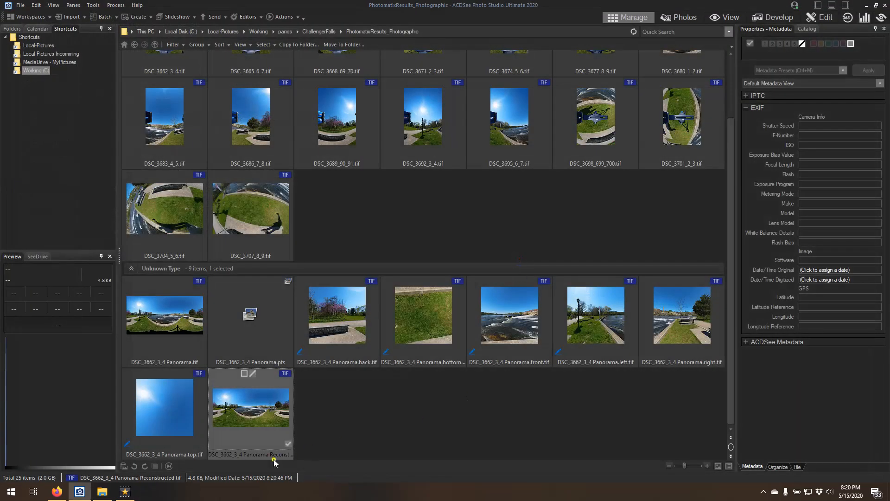
{"action": "left_click", "coordinate": [246, 16]}
{"action": "left_click", "coordinate": [299, 56]}
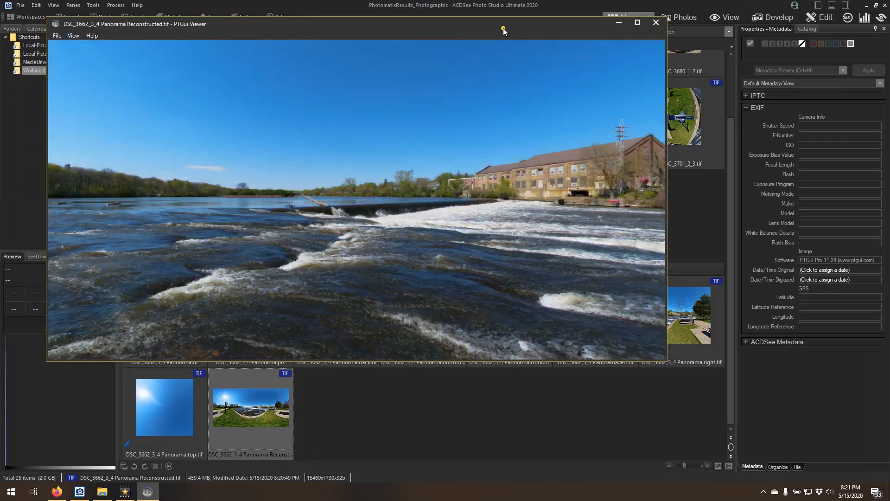
{"action": "left_click_drag", "start_coordinate": [504, 29], "coordinate": [563, 45]}
- Look around the reconstructed panorama in every direction, checking the sky and ground for leftover flare spots and tripod traces
{"action": "left_click_drag", "start_coordinate": [615, 202], "coordinate": [619, 132]}
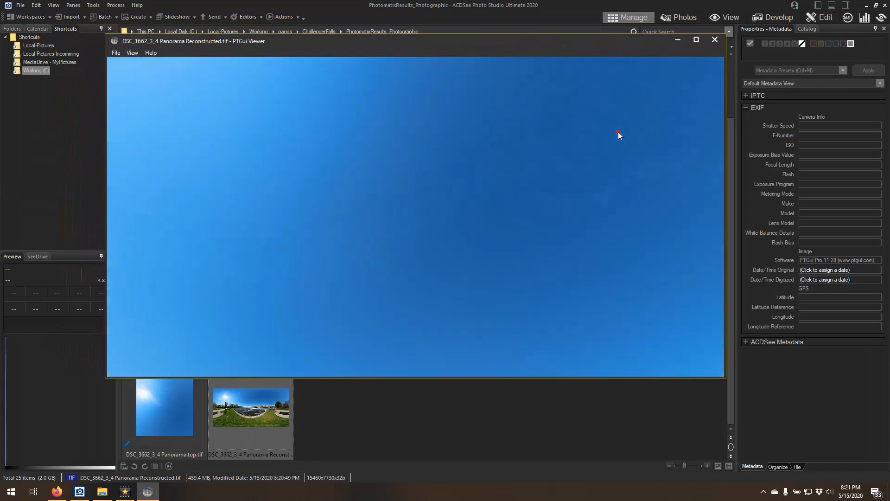
{"action": "left_click_drag", "start_coordinate": [641, 178], "coordinate": [643, 110]}
{"action": "left_click_drag", "start_coordinate": [635, 219], "coordinate": [559, 226]}
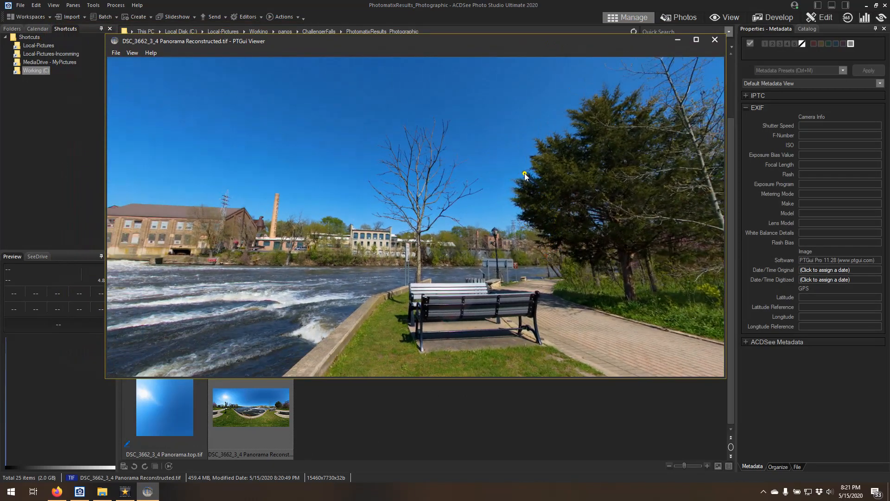
{"action": "left_click_drag", "start_coordinate": [477, 151], "coordinate": [490, 229]}
{"action": "left_click_drag", "start_coordinate": [583, 207], "coordinate": [420, 302]}
{"action": "left_click_drag", "start_coordinate": [522, 306], "coordinate": [527, 341]}
{"action": "left_click_drag", "start_coordinate": [488, 271], "coordinate": [486, 205]}
{"action": "left_click_drag", "start_coordinate": [424, 231], "coordinate": [529, 82]}
{"action": "left_click_drag", "start_coordinate": [518, 168], "coordinate": [552, 113]}
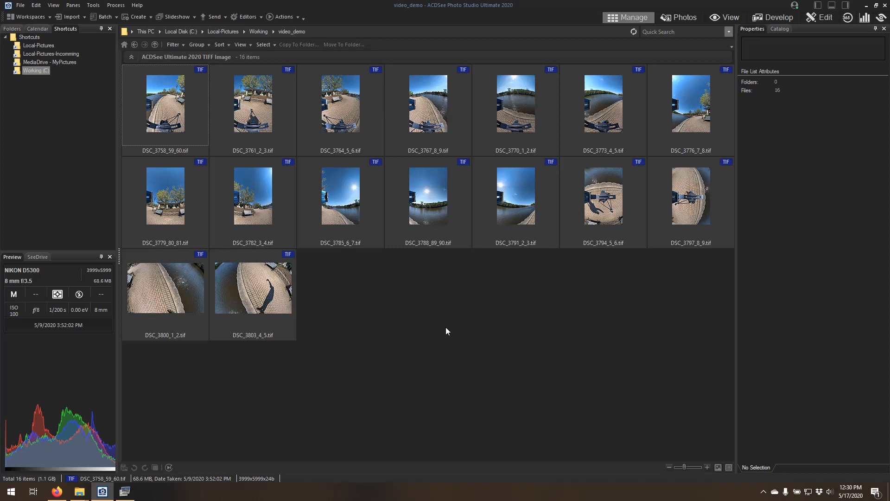
- Switch to the PTGui project and review the masks of source images 1 through 13 one by one
{"action": "left_click", "coordinate": [124, 496]}
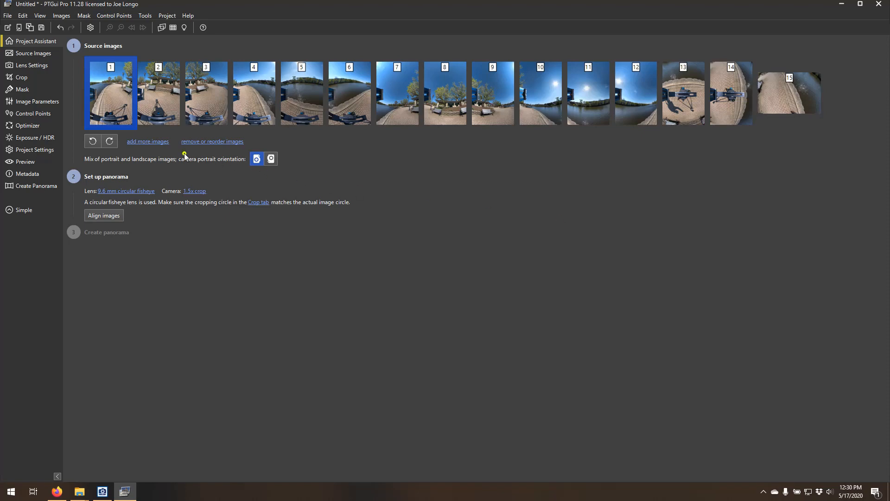
{"action": "left_click", "coordinate": [22, 89]}
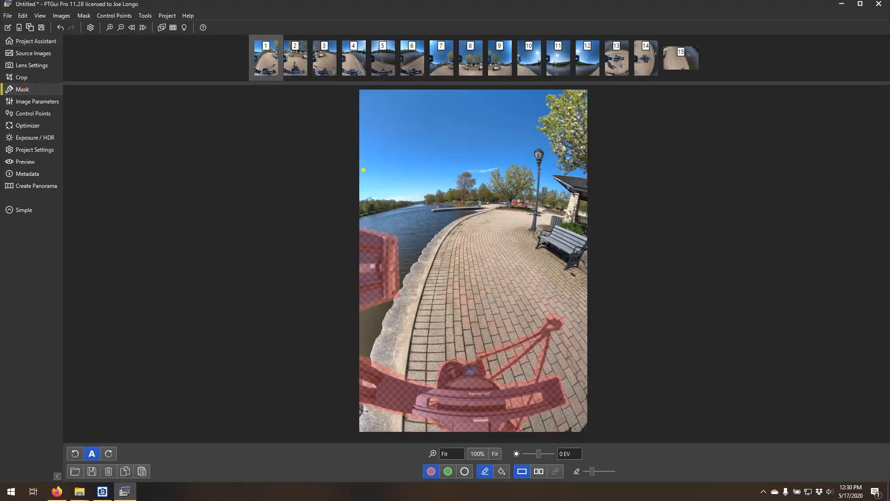
{"action": "left_click", "coordinate": [143, 28]}
{"action": "left_click", "coordinate": [143, 28]}
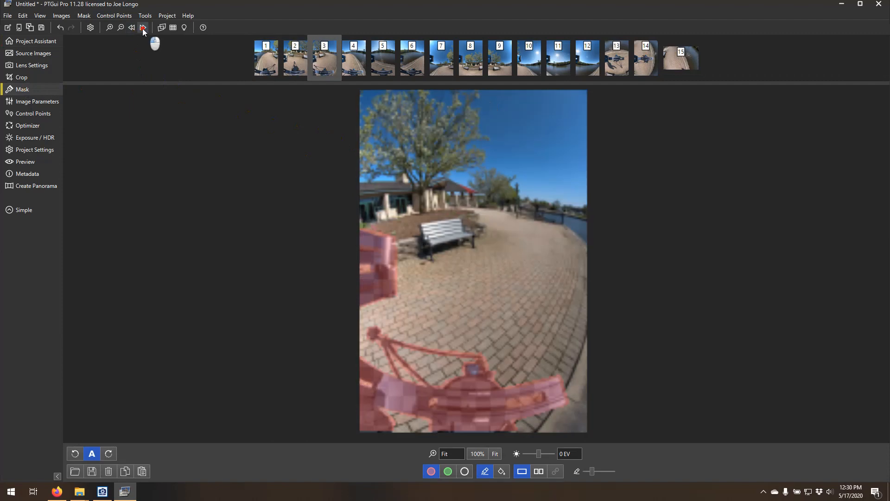
{"action": "left_click", "coordinate": [143, 28]}
{"action": "left_click", "coordinate": [142, 28]}
{"action": "left_click", "coordinate": [143, 28]}
{"action": "left_click", "coordinate": [143, 28]}
{"action": "left_click", "coordinate": [143, 28]}
{"action": "left_click", "coordinate": [143, 28]}
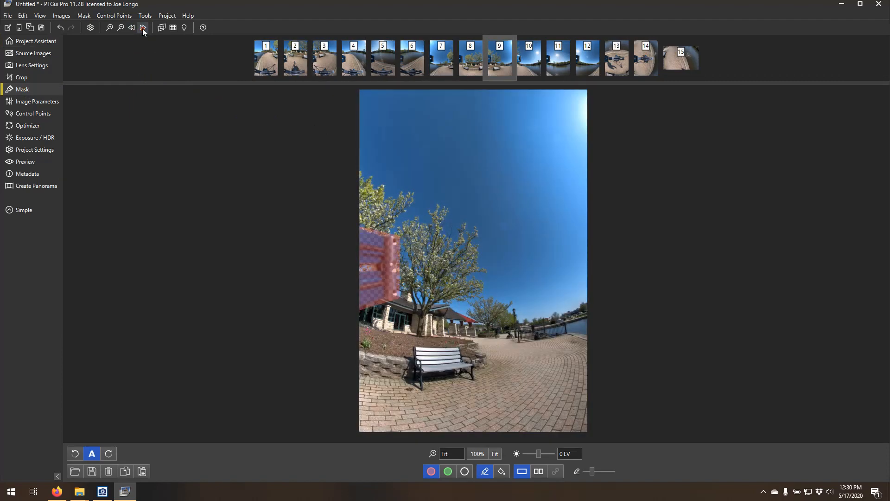
{"action": "left_click", "coordinate": [143, 28]}
{"action": "left_click", "coordinate": [143, 28]}
{"action": "left_click", "coordinate": [143, 28]}
{"action": "left_click", "coordinate": [143, 27]}
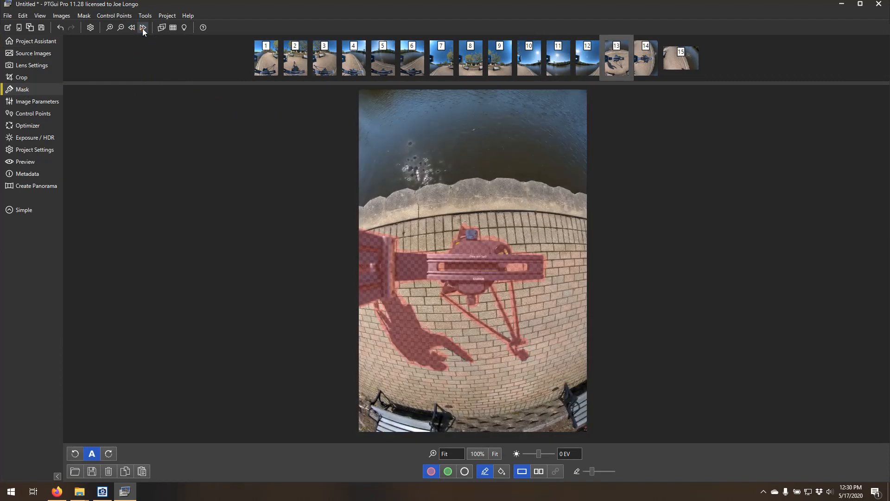
- Return to the project assistant and enable viewpoint optimization for source image 15
{"action": "left_click", "coordinate": [46, 41]}
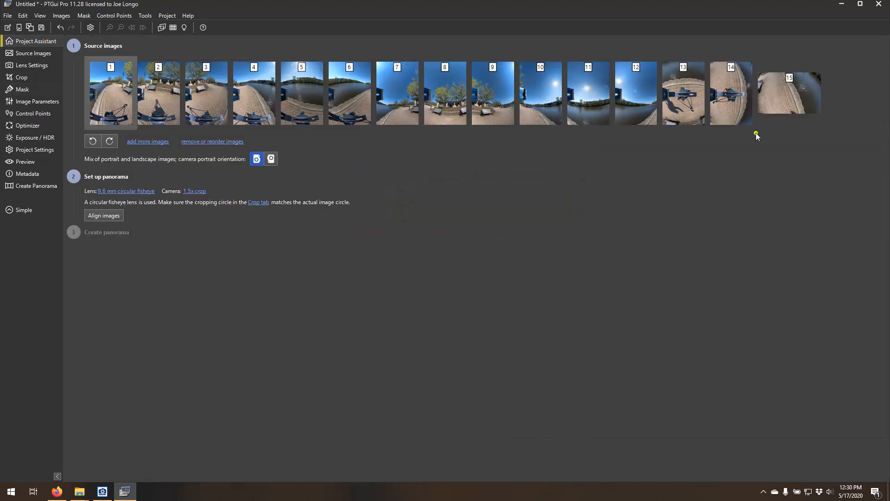
{"action": "left_click", "coordinate": [788, 95]}
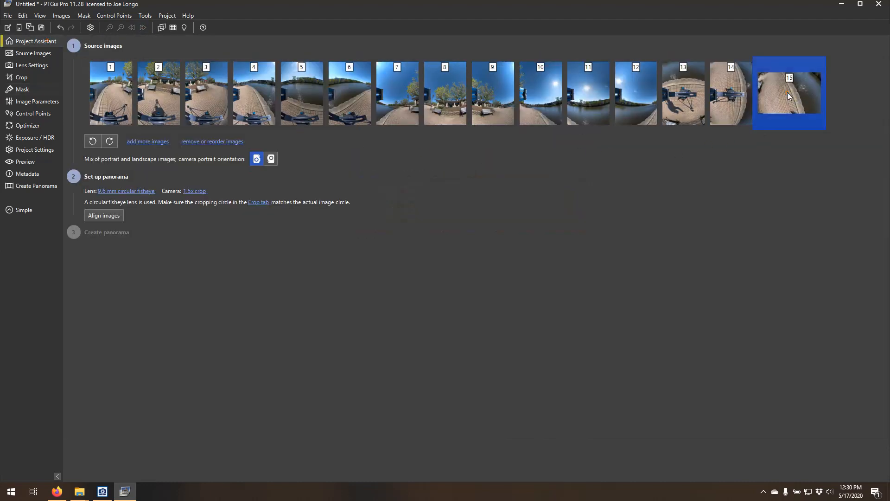
{"action": "left_click", "coordinate": [728, 93]}
{"action": "left_click", "coordinate": [792, 94]}
{"action": "left_click", "coordinate": [781, 86]}
{"action": "right_click", "coordinate": [781, 88]}
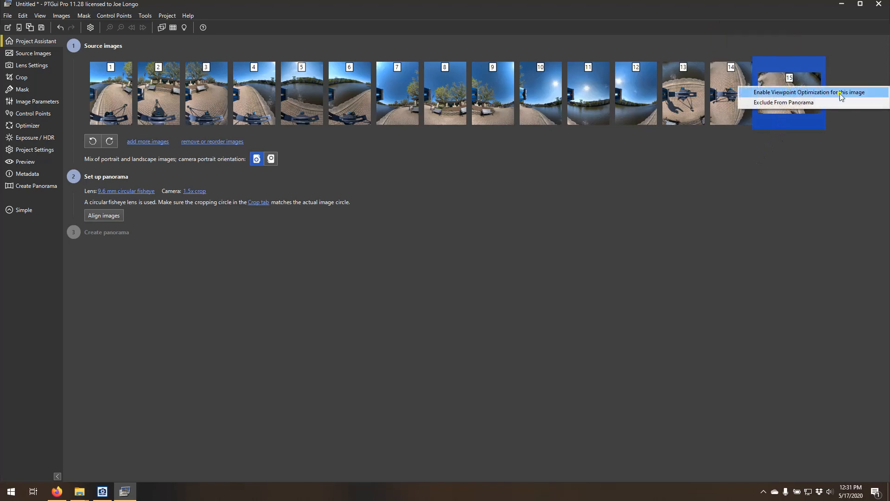
{"action": "left_click", "coordinate": [864, 92]}
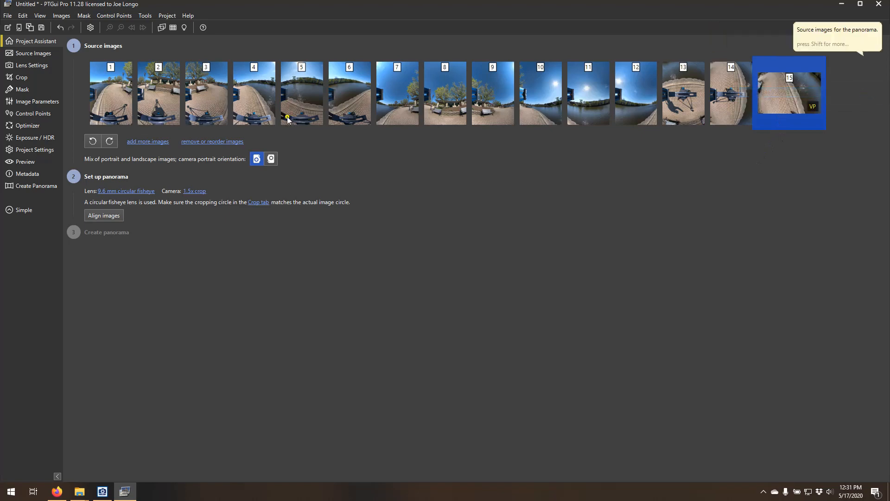
- Show the advanced optimizer settings and choose Optimize as the viewpoint option for image 15
{"action": "left_click", "coordinate": [19, 127]}
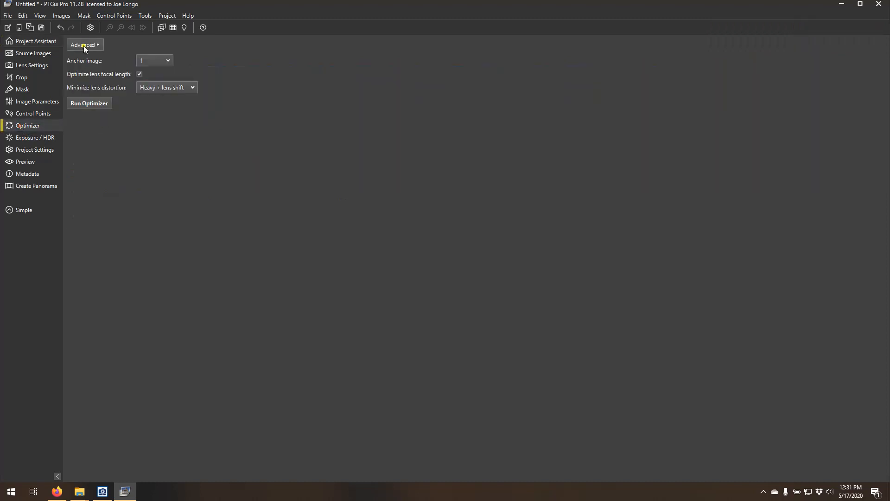
{"action": "left_click", "coordinate": [83, 44]}
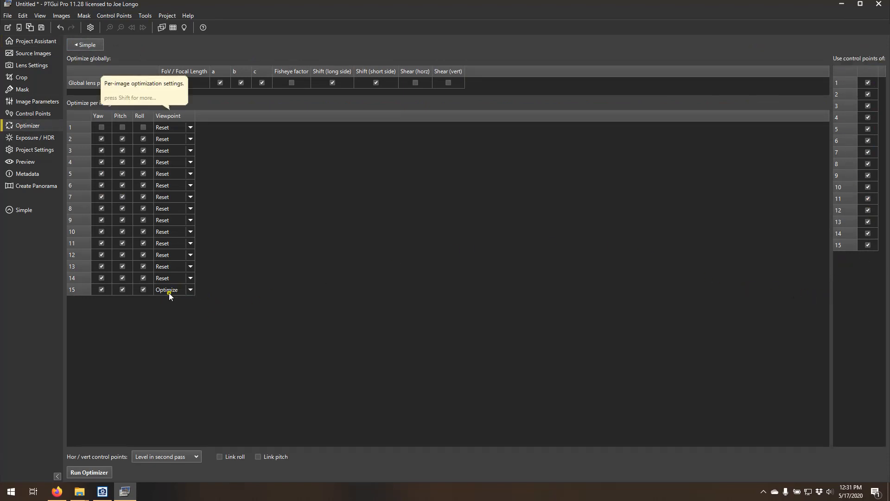
{"action": "left_click", "coordinate": [192, 292]}
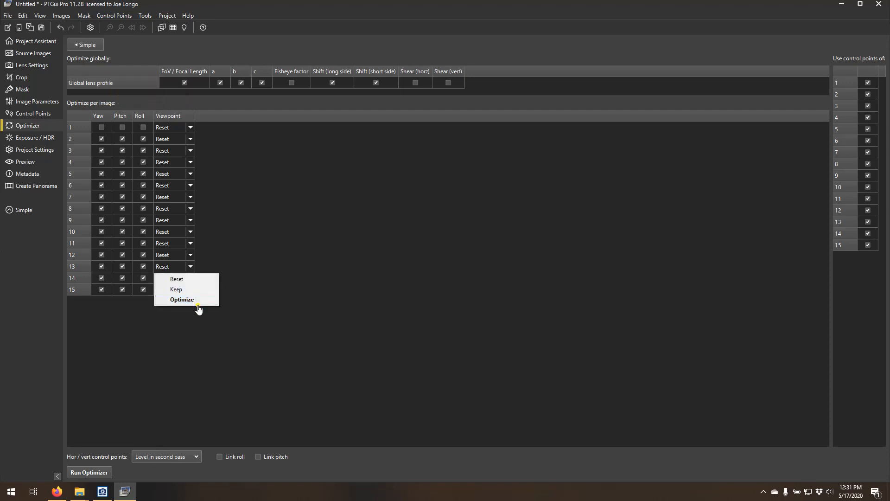
{"action": "left_click", "coordinate": [173, 297]}
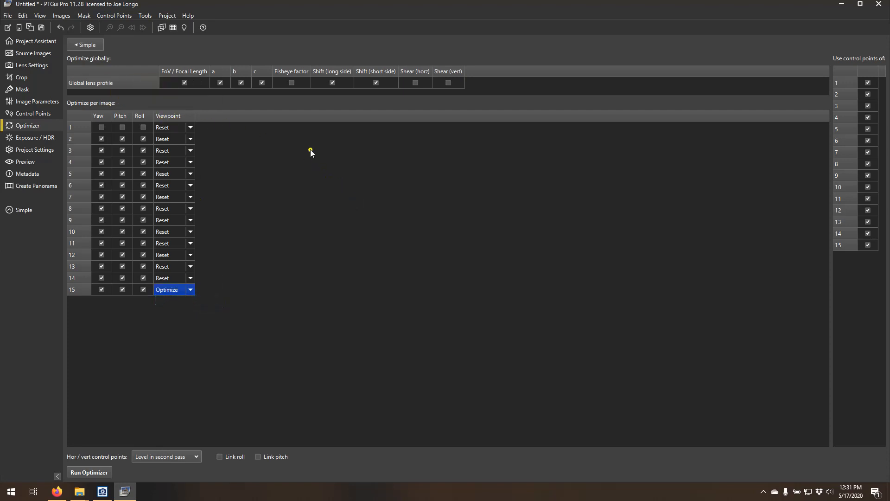
- Align the 15 source images from the project assistant, and close the Panorama Editor after viewing the stitched result
{"action": "left_click", "coordinate": [28, 42]}
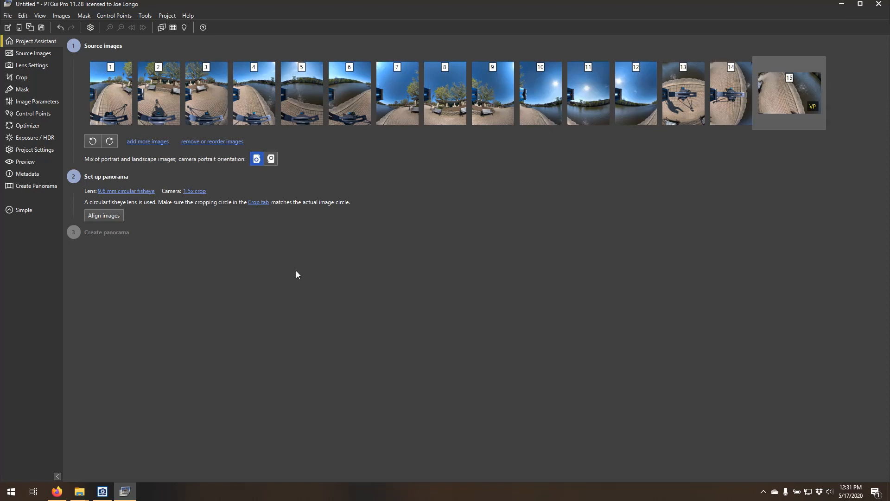
{"action": "left_click", "coordinate": [104, 217]}
{"action": "left_click", "coordinate": [107, 217]}
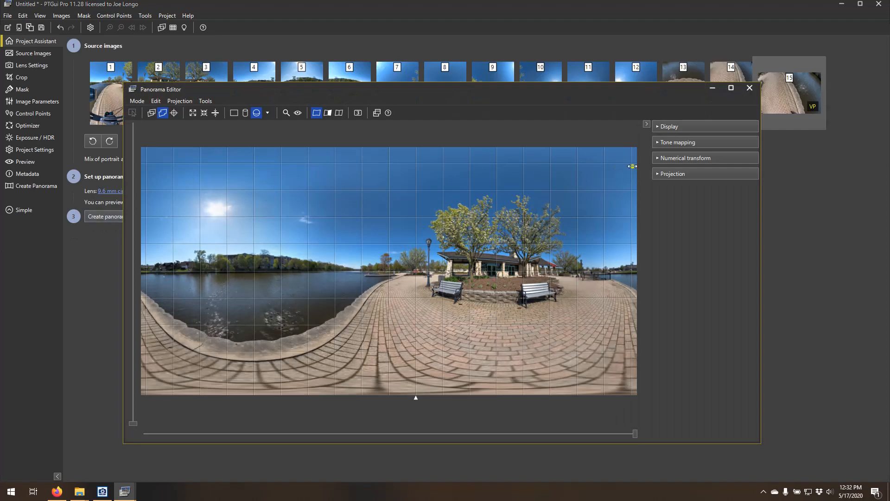
{"action": "left_click", "coordinate": [750, 88]}
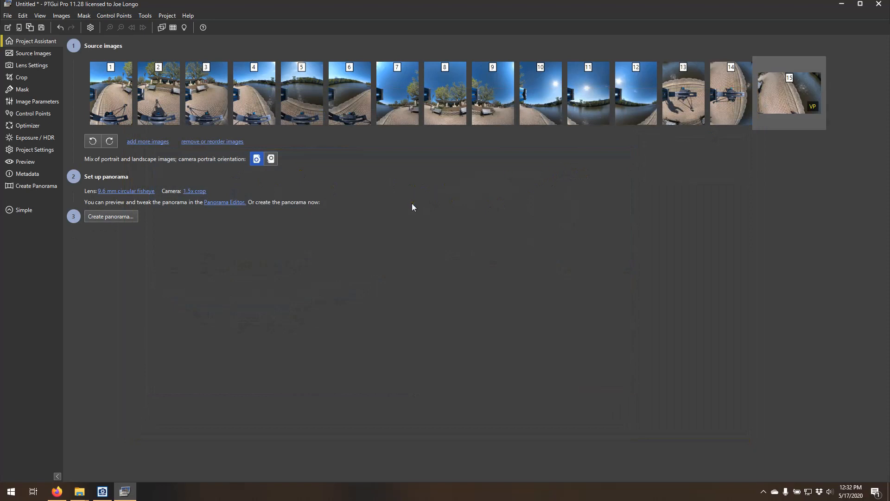
- Generate a 3864 x 1932 pixel preview in PTGui Viewer, and enlarge and reposition the viewer window
{"action": "left_click", "coordinate": [23, 162]}
{"action": "left_click", "coordinate": [205, 44]}
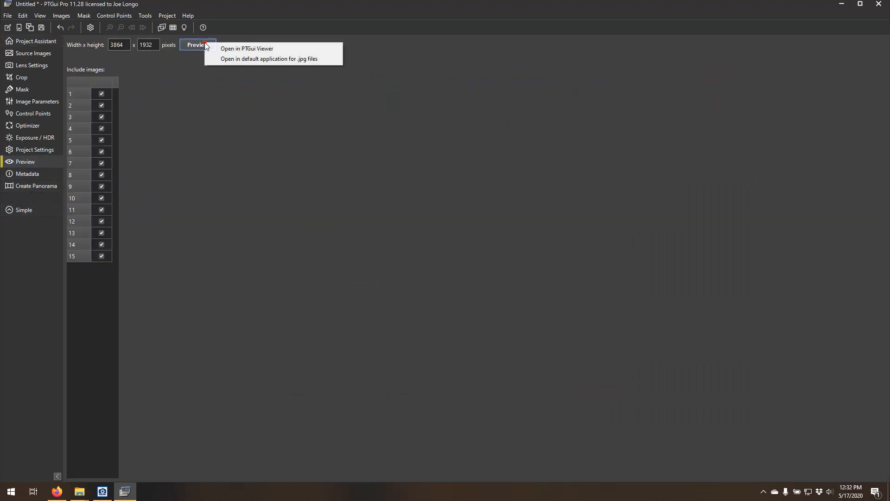
{"action": "left_click", "coordinate": [237, 49]}
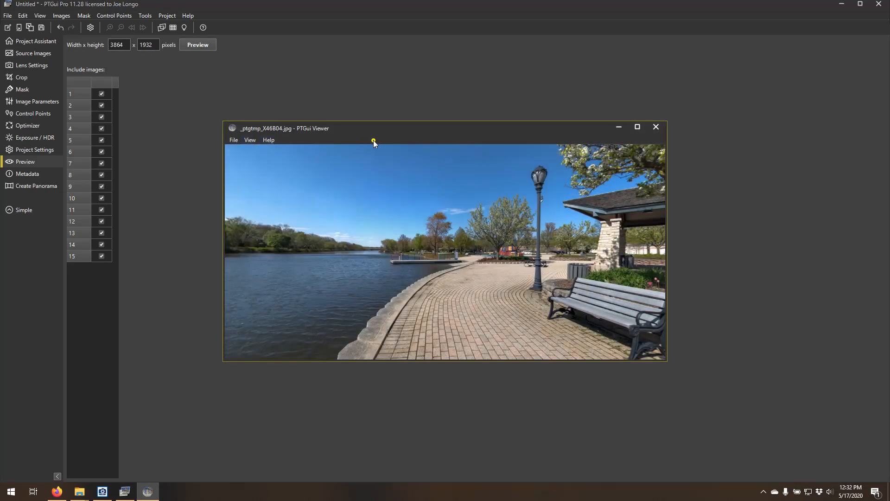
{"action": "left_click_drag", "start_coordinate": [223, 121], "coordinate": [69, 9]}
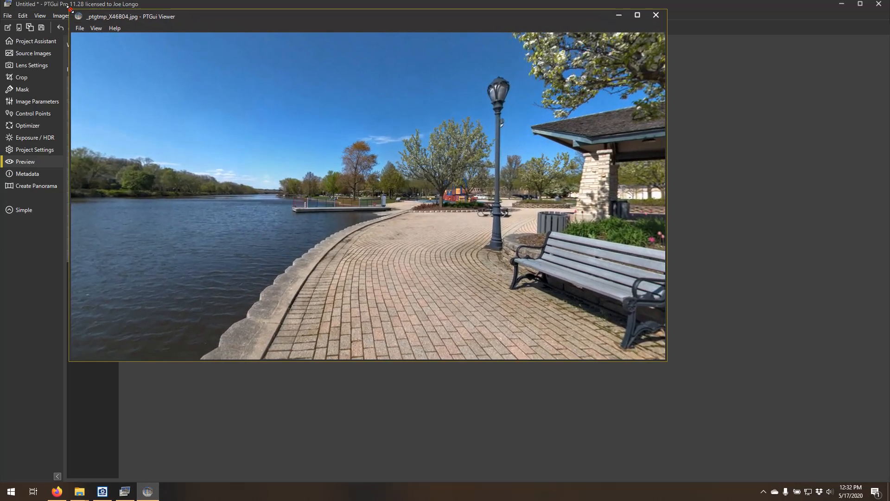
{"action": "left_click_drag", "start_coordinate": [307, 16], "coordinate": [382, 39]}
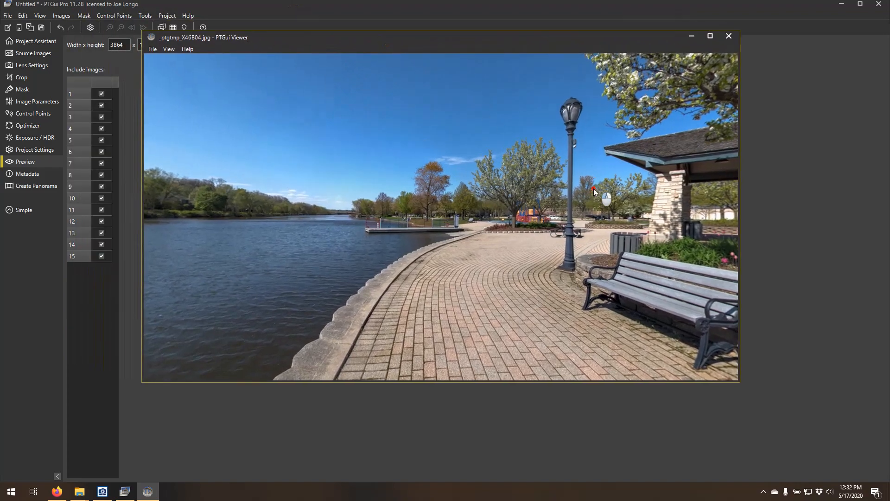
- Inspect the preview's brick ground, water edge and benches for stitching quality, and close the viewer
{"action": "scroll", "coordinate": [585, 239], "scroll_direction": "up", "scroll_amount": 8}
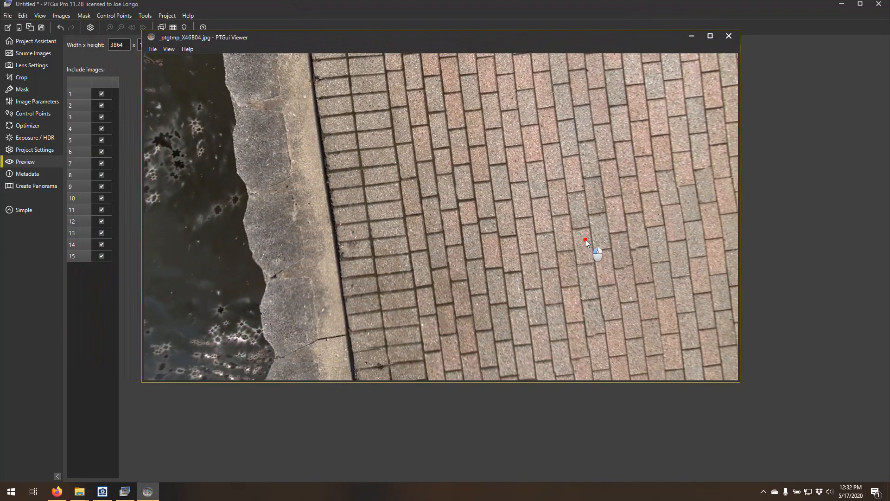
{"action": "scroll", "coordinate": [585, 240], "scroll_direction": "down", "scroll_amount": 4}
{"action": "scroll", "coordinate": [650, 235], "scroll_direction": "up", "scroll_amount": 3}
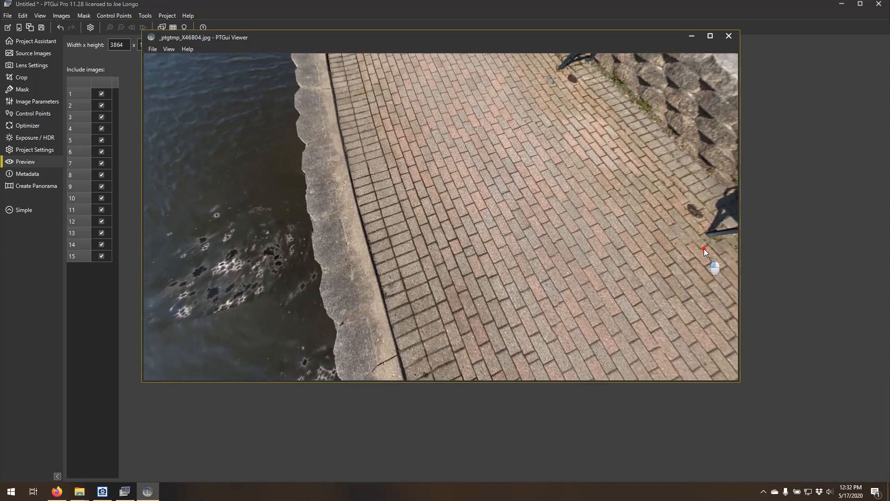
{"action": "left_click_drag", "start_coordinate": [704, 249], "coordinate": [636, 230]}
{"action": "left_click_drag", "start_coordinate": [680, 255], "coordinate": [544, 288]}
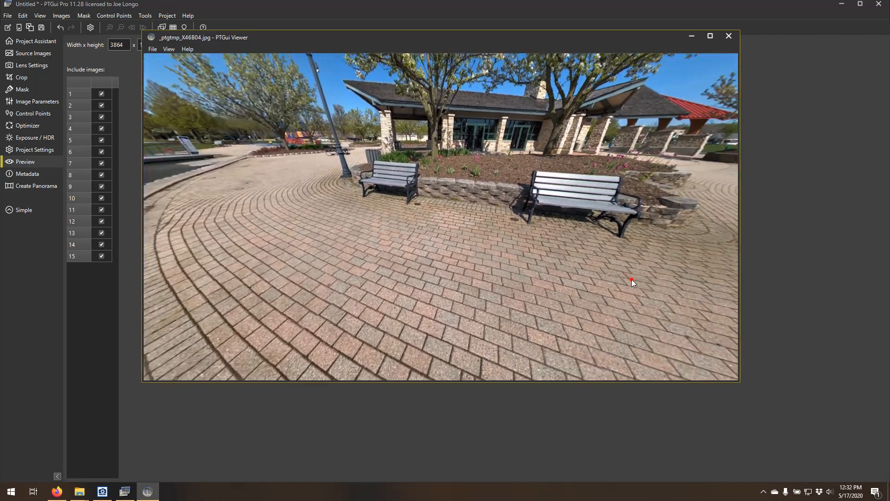
{"action": "left_click", "coordinate": [730, 36]}
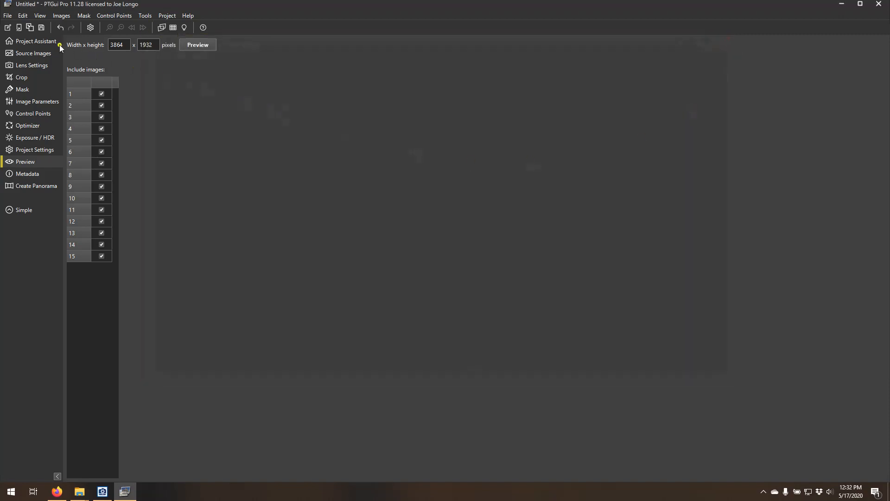
- Create the blended TIFF panorama from all 15 images at 15456 x 7728 pixels with the default output file
{"action": "left_click", "coordinate": [38, 41]}
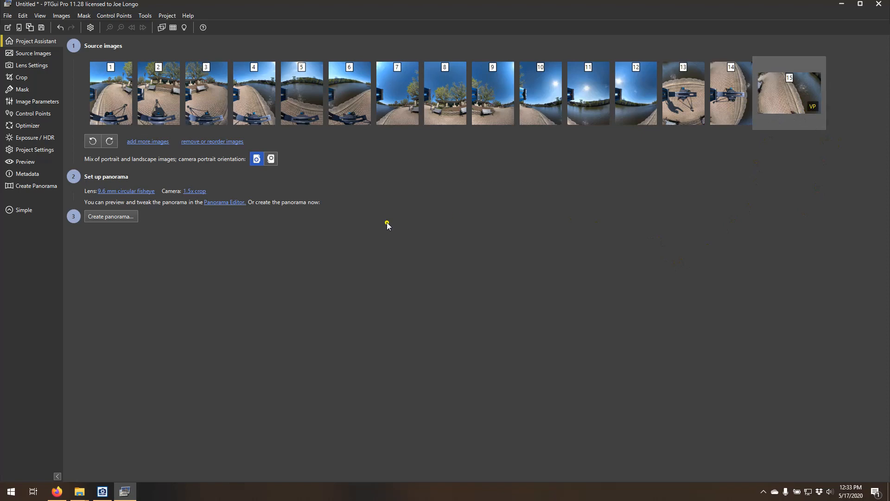
{"action": "left_click", "coordinate": [102, 213]}
{"action": "left_click", "coordinate": [16, 186]}
{"action": "left_click", "coordinate": [17, 187]}
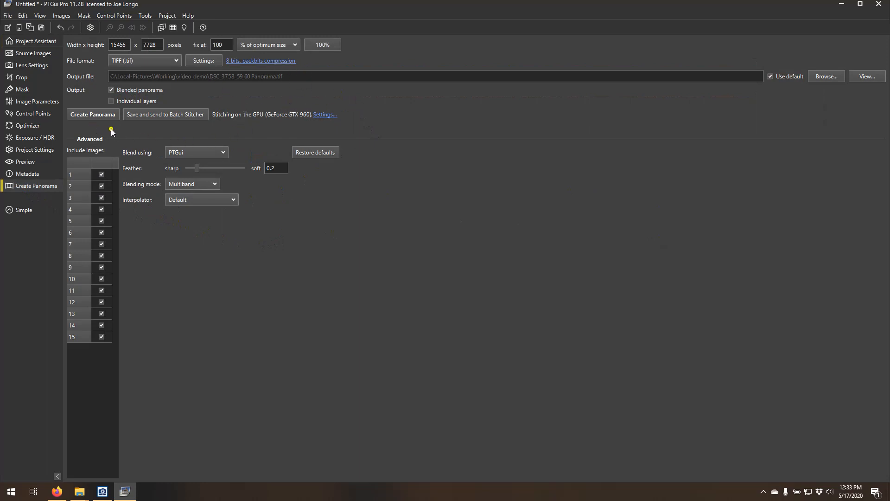
{"action": "left_click", "coordinate": [89, 116]}
- Switch to ACDSee, open DSC_3758_59_60 Panorama.tif in PTGui Viewer, and enlarge the viewer window
{"action": "left_click", "coordinate": [102, 492]}
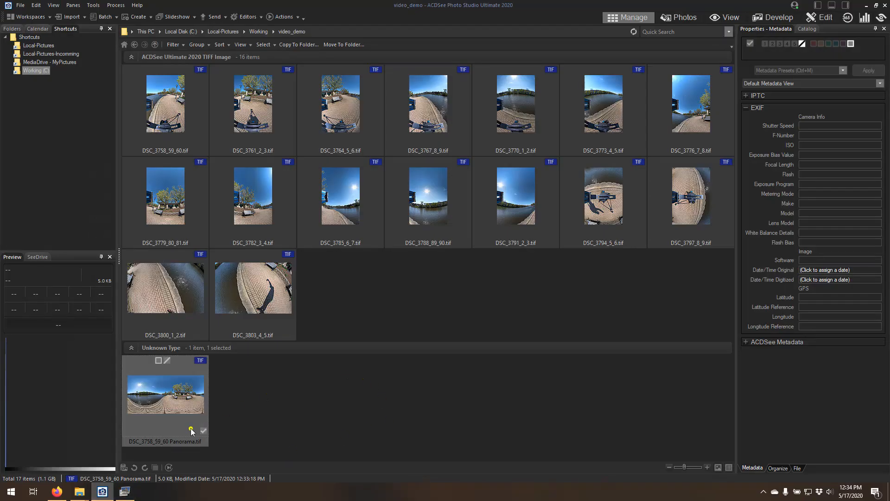
{"action": "left_click", "coordinate": [243, 17]}
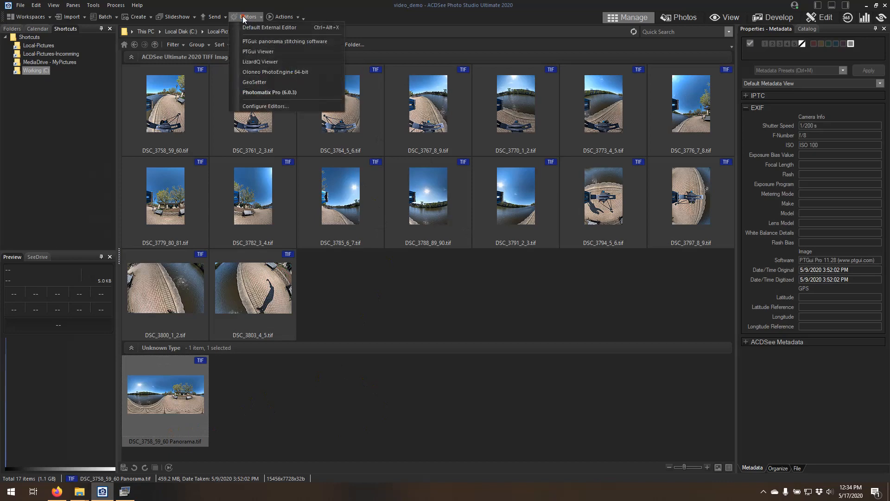
{"action": "left_click", "coordinate": [267, 56]}
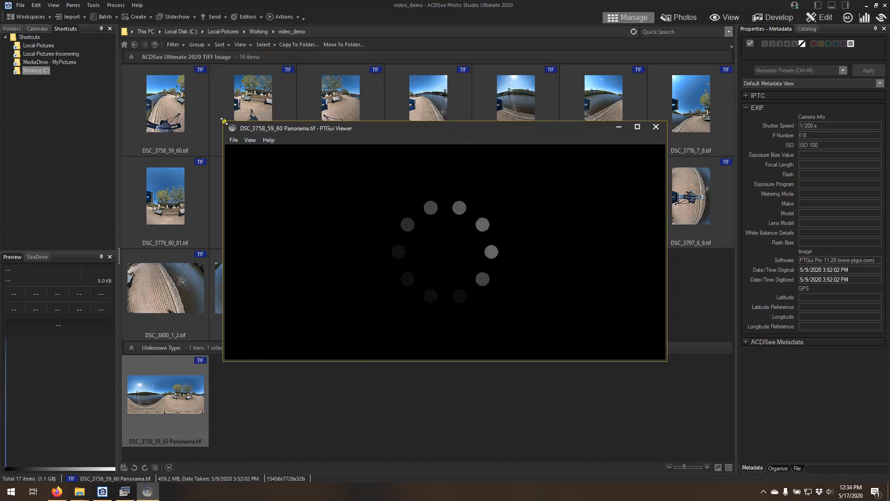
{"action": "left_click_drag", "start_coordinate": [224, 123], "coordinate": [72, 5]}
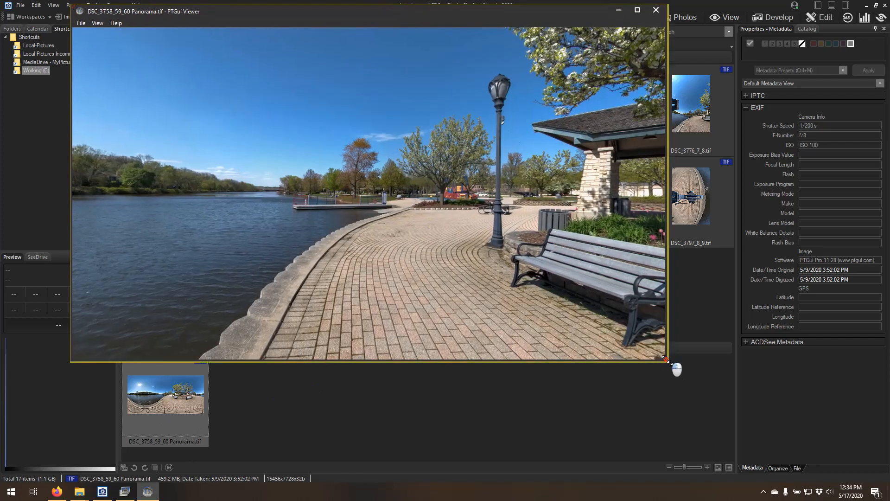
{"action": "left_click_drag", "start_coordinate": [666, 360], "coordinate": [837, 428]}
- Look around the finished panorama, checking the brick ground at the tripod's location, the benches and the waterfront
{"action": "scroll", "coordinate": [760, 374], "scroll_direction": "up", "scroll_amount": 5}
{"action": "left_click_drag", "start_coordinate": [760, 374], "coordinate": [642, 289]}
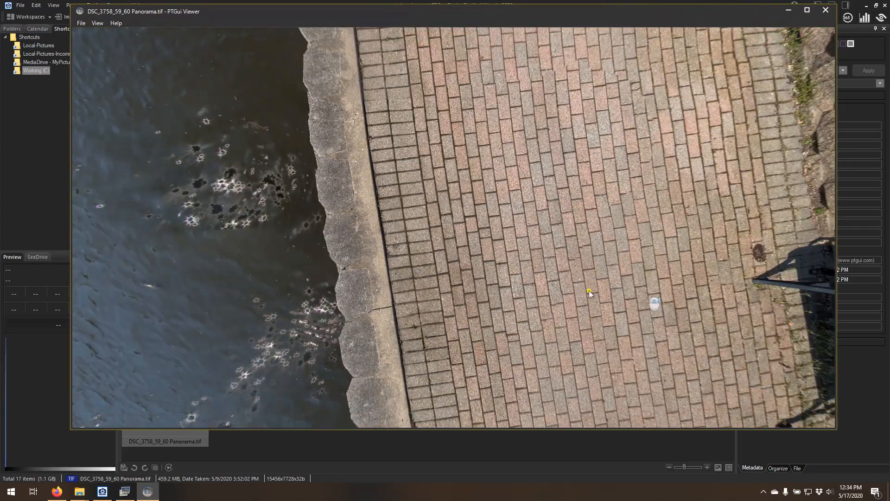
{"action": "mouse_move", "coordinate": [586, 238]}
{"action": "left_mouse_down"}
{"action": "mouse_move", "coordinate": [667, 255]}
{"action": "mouse_move", "coordinate": [698, 226]}
{"action": "mouse_move", "coordinate": [672, 275]}
{"action": "left_mouse_up"}
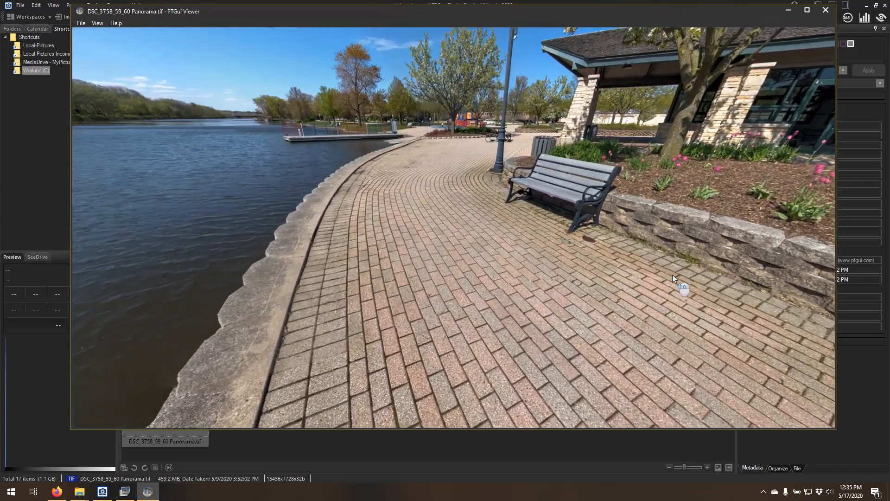
{"action": "mouse_move", "coordinate": [635, 240]}
{"action": "left_mouse_down"}
{"action": "mouse_move", "coordinate": [582, 202]}
{"action": "mouse_move", "coordinate": [703, 215]}
{"action": "mouse_move", "coordinate": [658, 233]}
{"action": "mouse_move", "coordinate": [768, 248]}
{"action": "mouse_move", "coordinate": [676, 278]}
{"action": "mouse_move", "coordinate": [727, 277]}
{"action": "mouse_move", "coordinate": [747, 263]}
{"action": "mouse_move", "coordinate": [654, 325]}
{"action": "mouse_move", "coordinate": [688, 286]}
{"action": "left_mouse_up"}
{"action": "mouse_move", "coordinate": [614, 286]}
{"action": "left_mouse_down"}
{"action": "mouse_move", "coordinate": [669, 277]}
{"action": "mouse_move", "coordinate": [660, 241]}
{"action": "mouse_move", "coordinate": [638, 236]}
{"action": "mouse_move", "coordinate": [636, 293]}
{"action": "mouse_move", "coordinate": [662, 268]}
{"action": "mouse_move", "coordinate": [624, 283]}
{"action": "mouse_move", "coordinate": [599, 277]}
{"action": "left_mouse_up"}
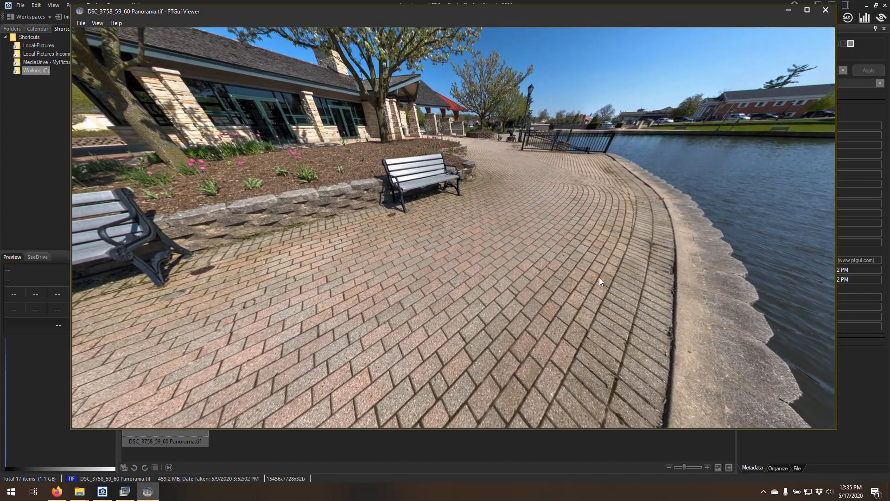